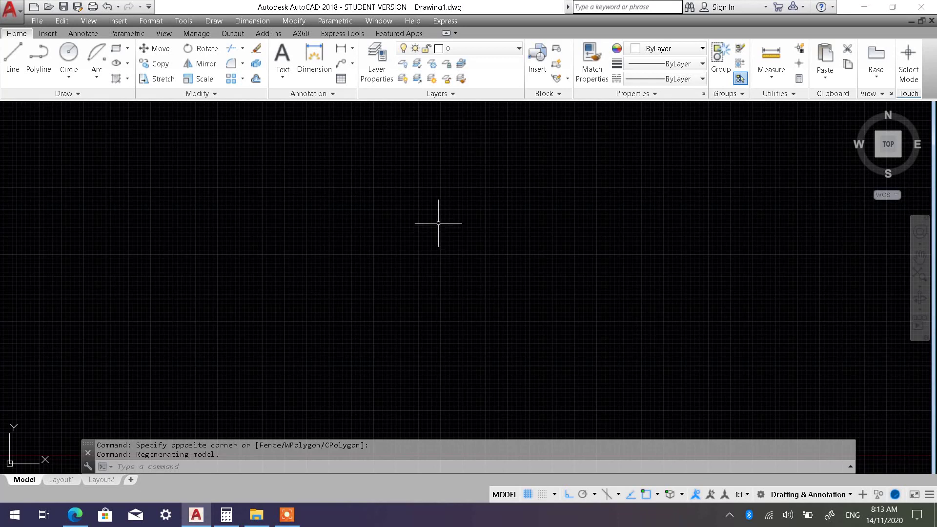
Step: Draw a Center, Radius circle of radius 100 near the middle of Drawing1
left_click(69, 73)
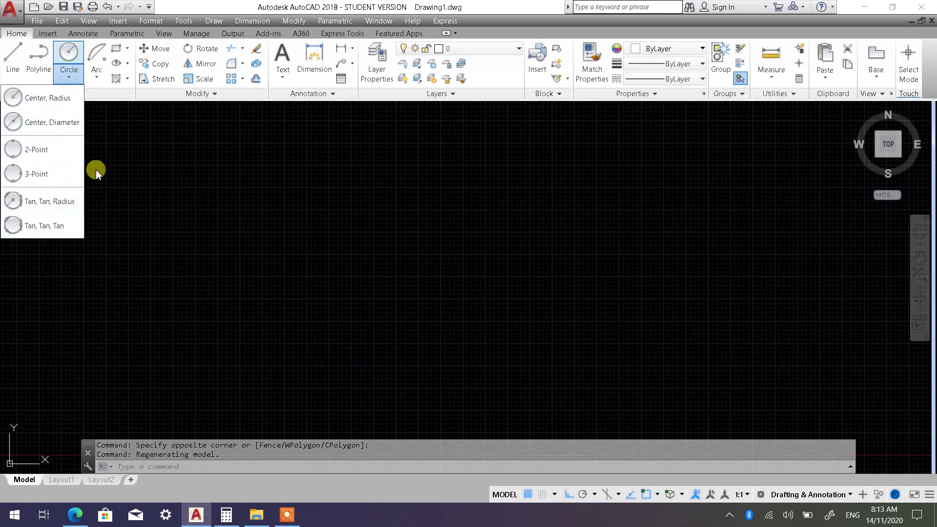
left_click(186, 128)
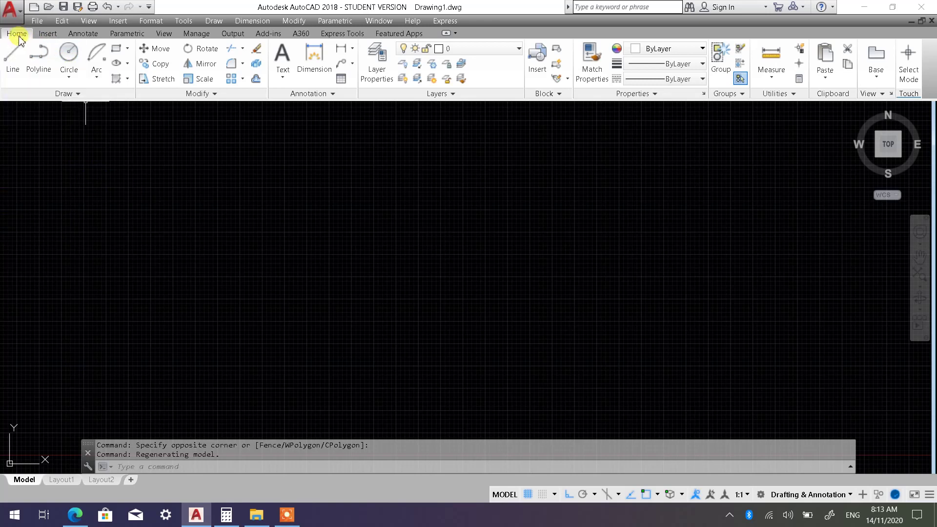
left_click(70, 80)
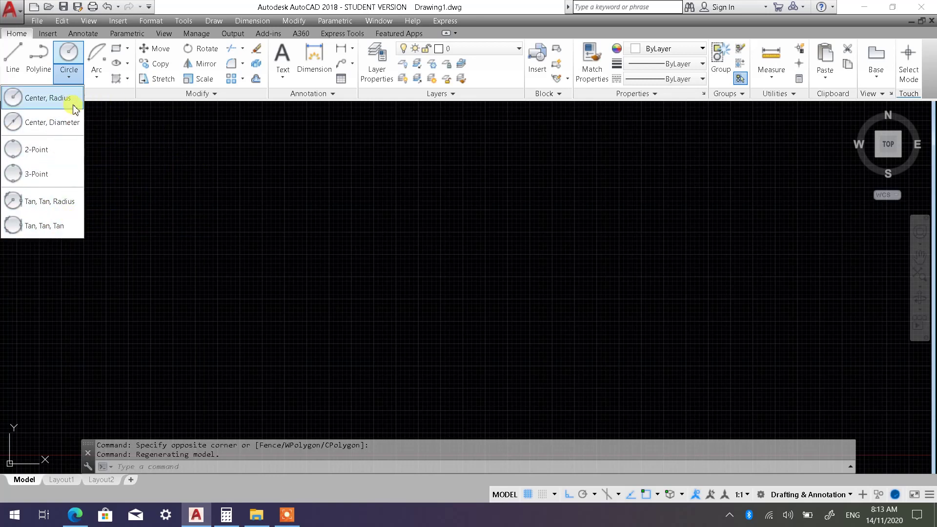
left_click(291, 182)
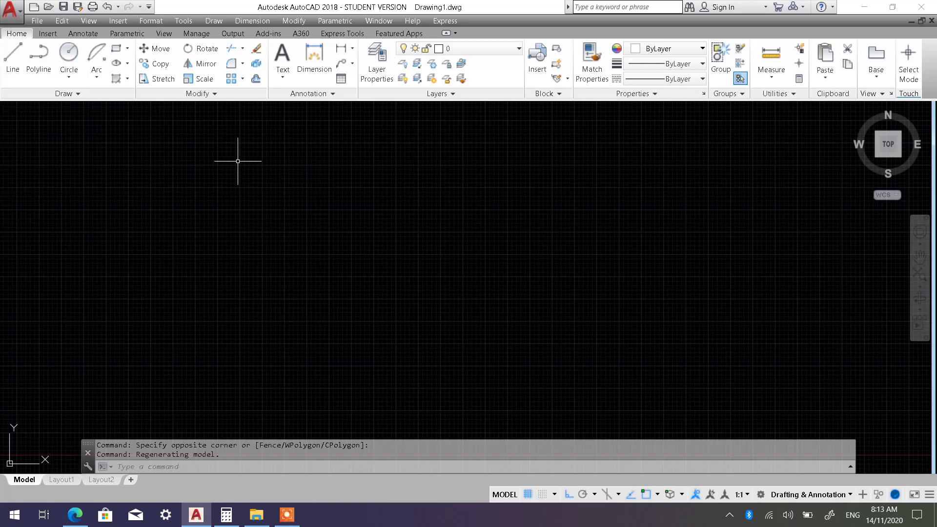
left_click(78, 81)
left_click(49, 98)
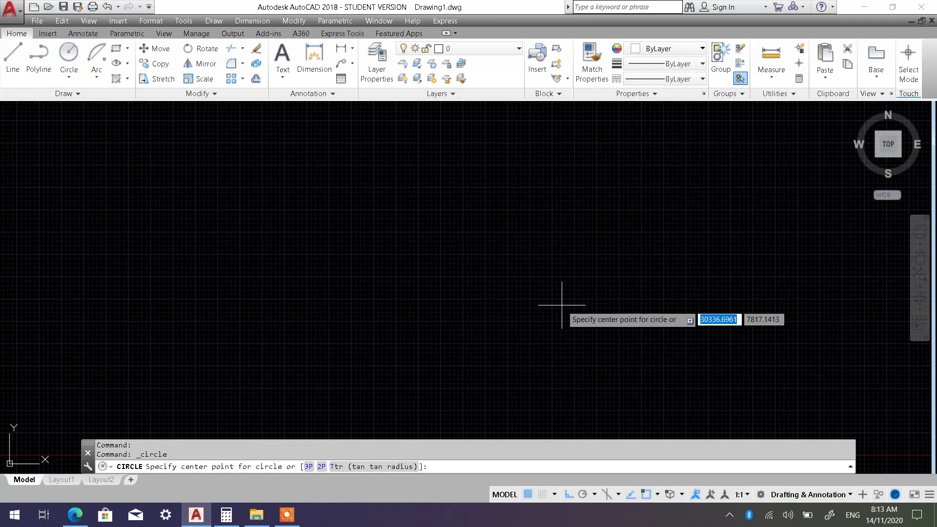
left_click(440, 271)
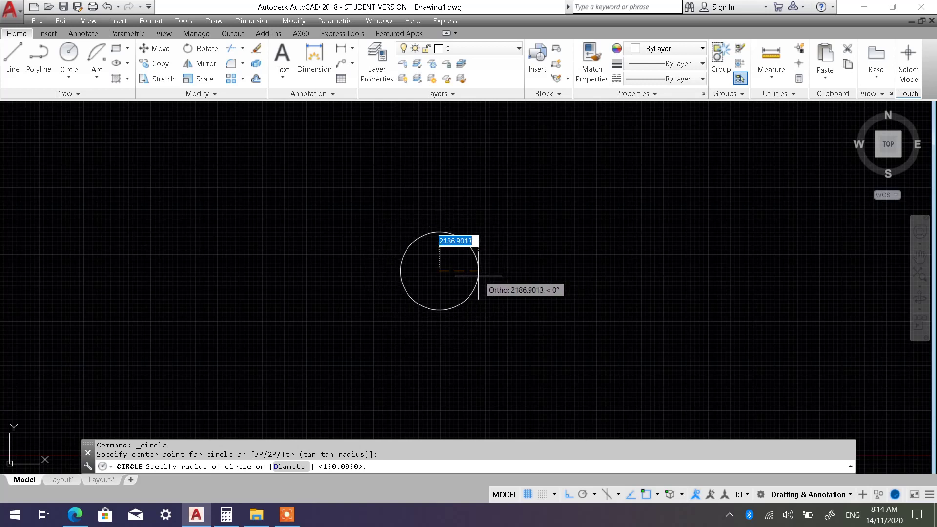
type("100")
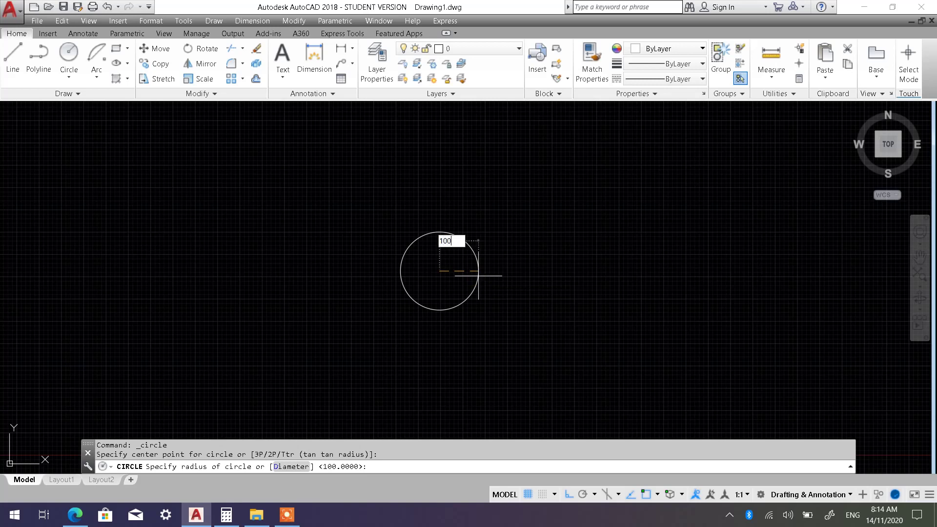
key("Return")
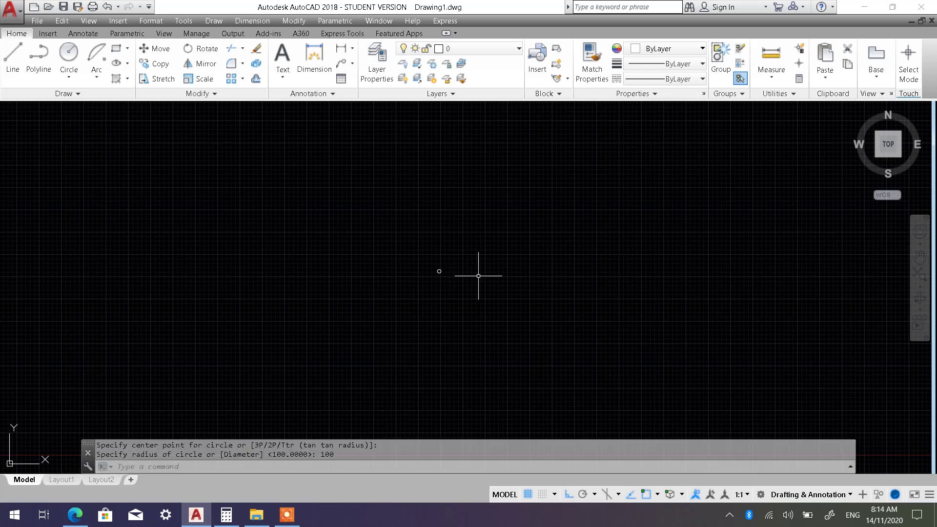
scroll(434, 266, "up", 10)
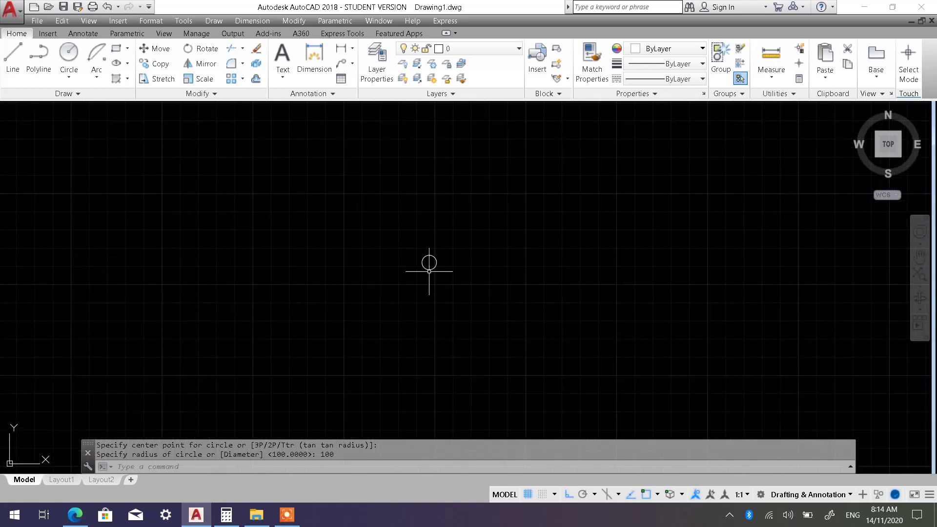
scroll(434, 262, "up", 8)
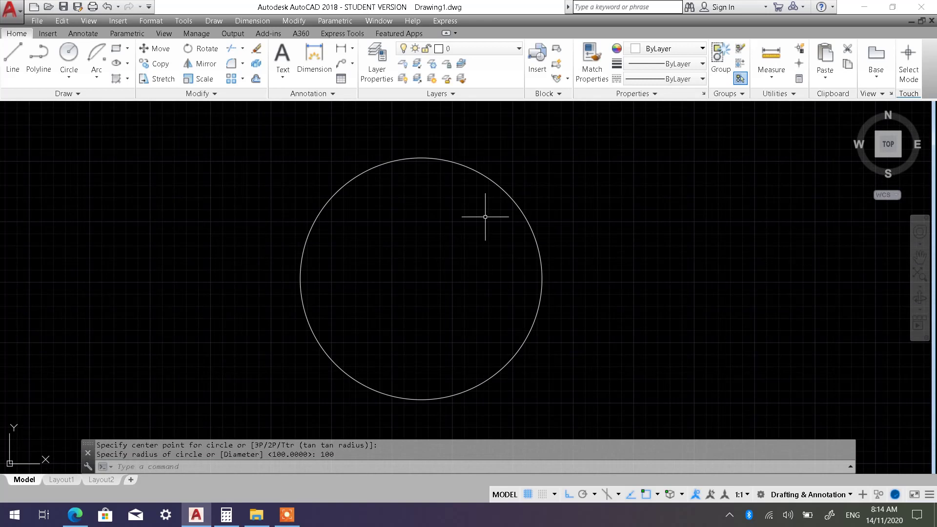
scroll(490, 210, "down", 2)
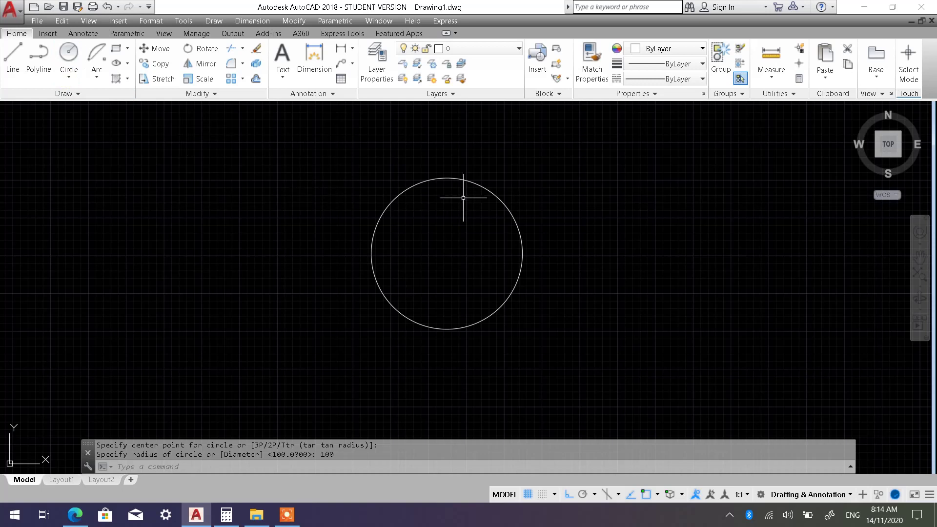
Step: Start another Center, Radius circle from the Circle dropdown
left_click(70, 78)
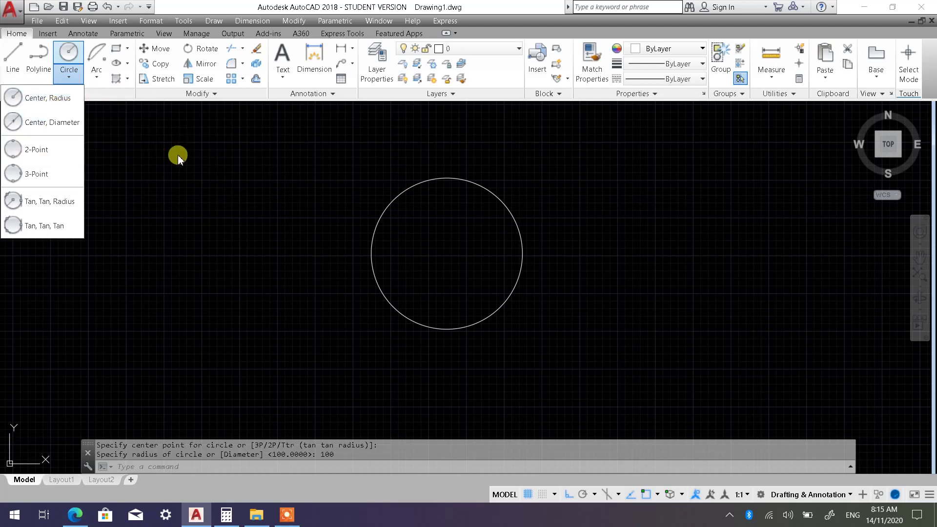
left_click(64, 99)
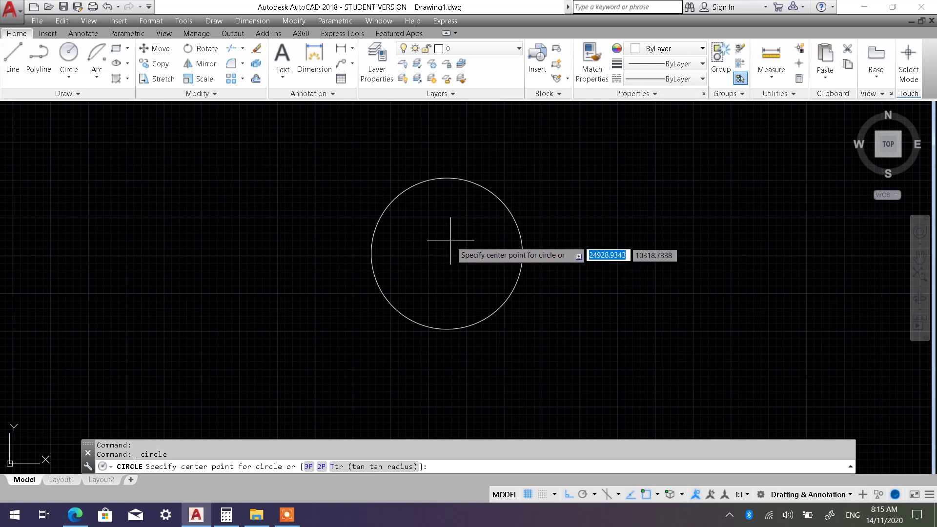
Step: Draw a radius-60 circle snapped to the radius-100 circle's centre
key("BackSpace")
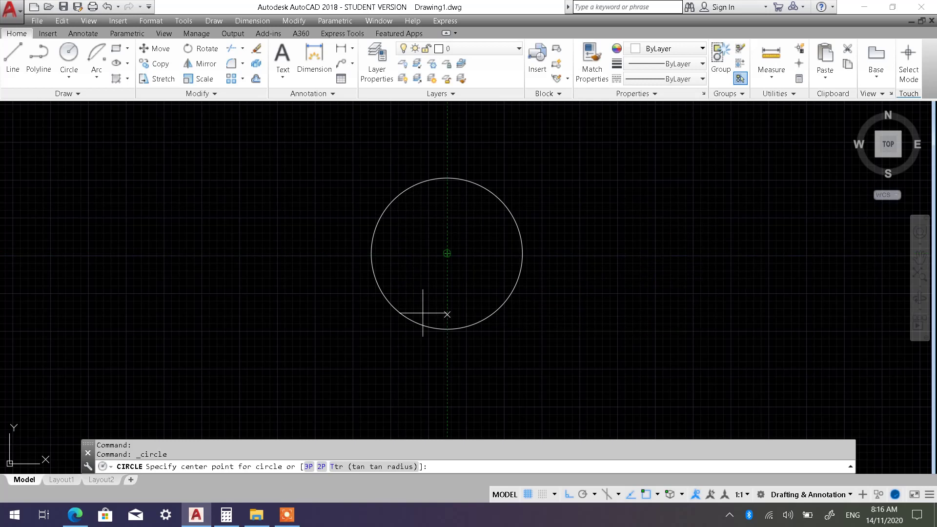
left_click(450, 259)
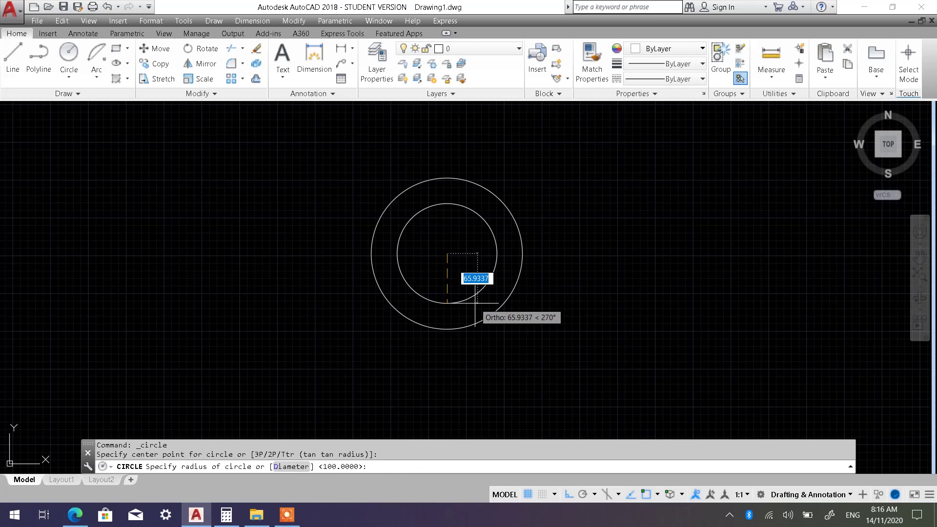
type("6")
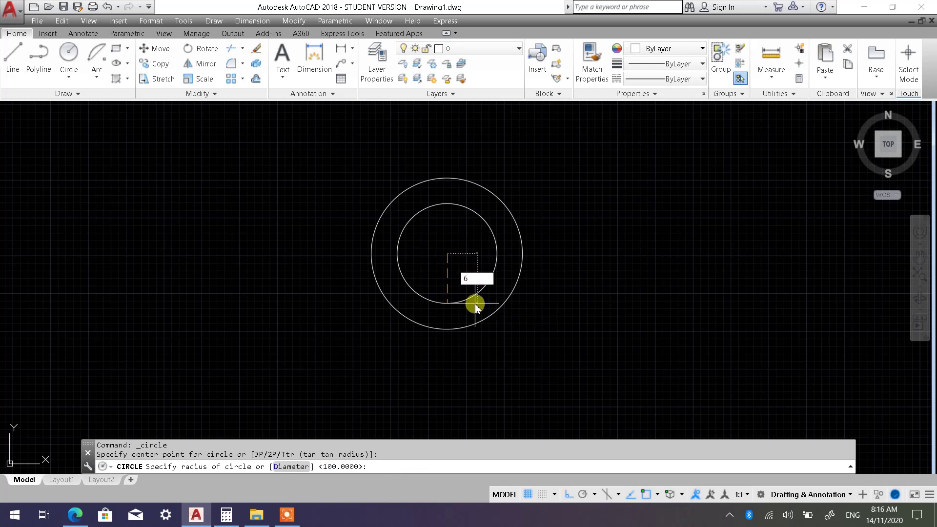
type("0")
key("Return")
middle_click_drag(569, 291, 543, 294)
scroll(432, 217, "up", 3)
middle_click_drag(432, 217, 433, 199)
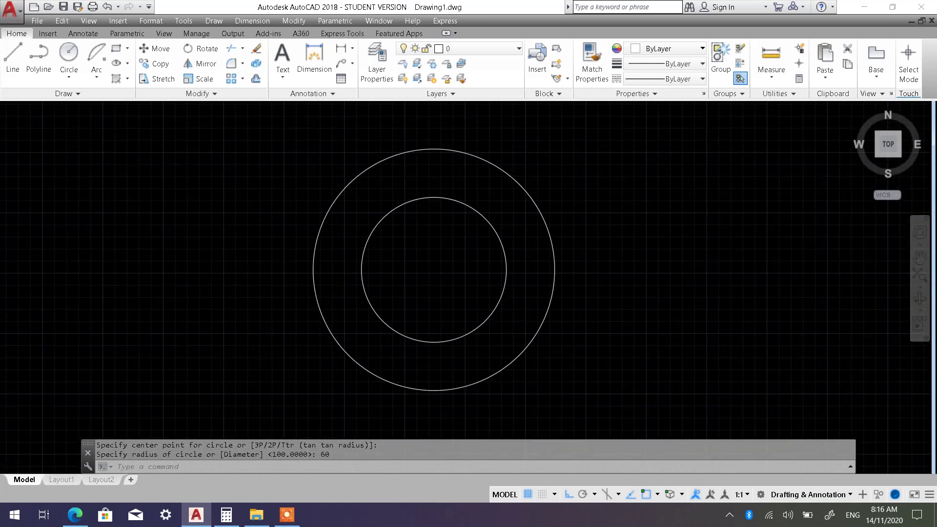
left_click(68, 80)
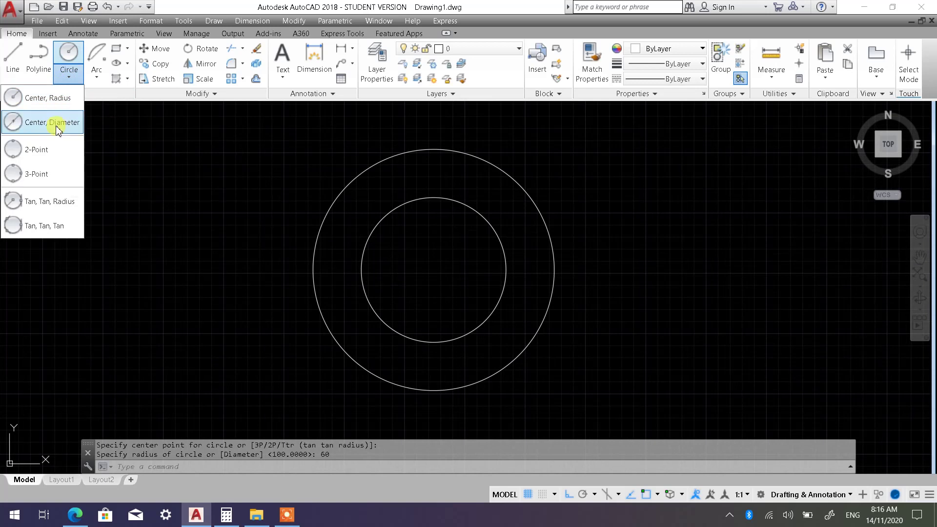
Step: Draw a Center, Diameter circle of diameter 300 on the shared centre
left_click(56, 126)
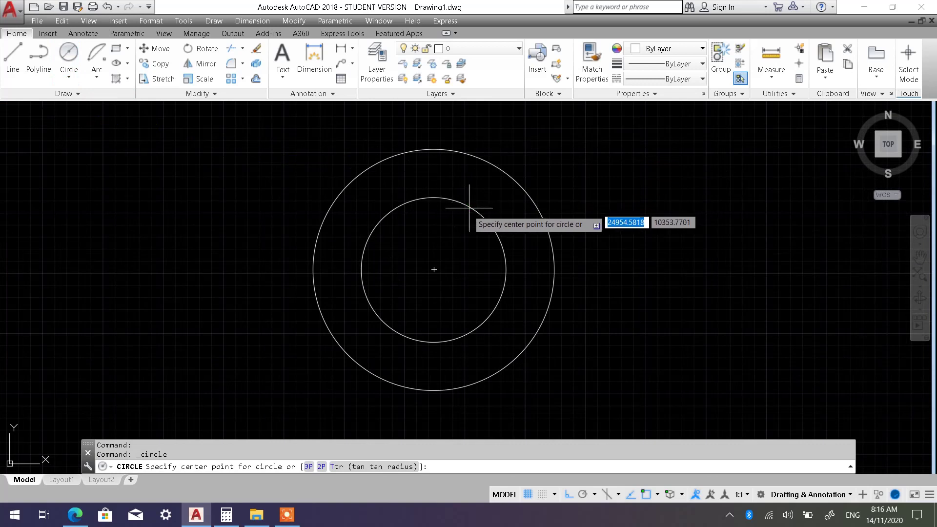
left_click(434, 270)
scroll(492, 301, "down", 4)
scroll(509, 310, "up", 2)
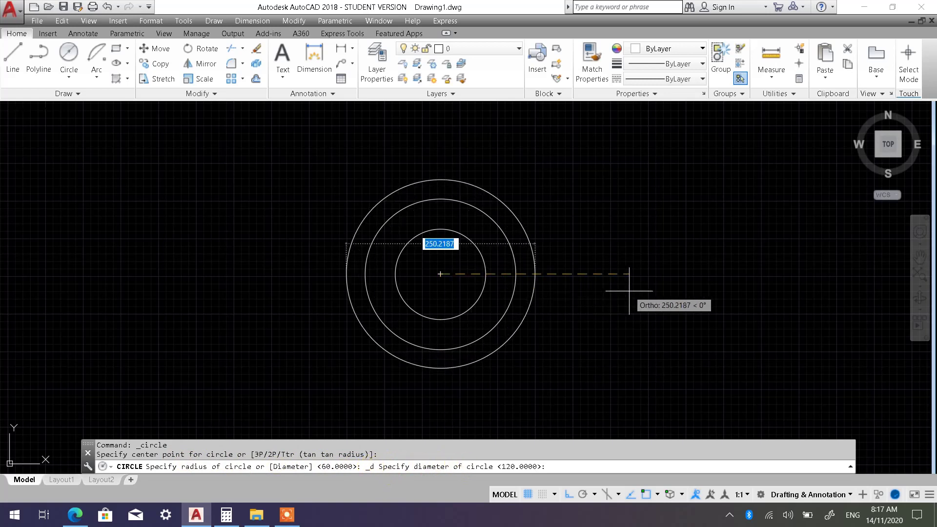
type("3")
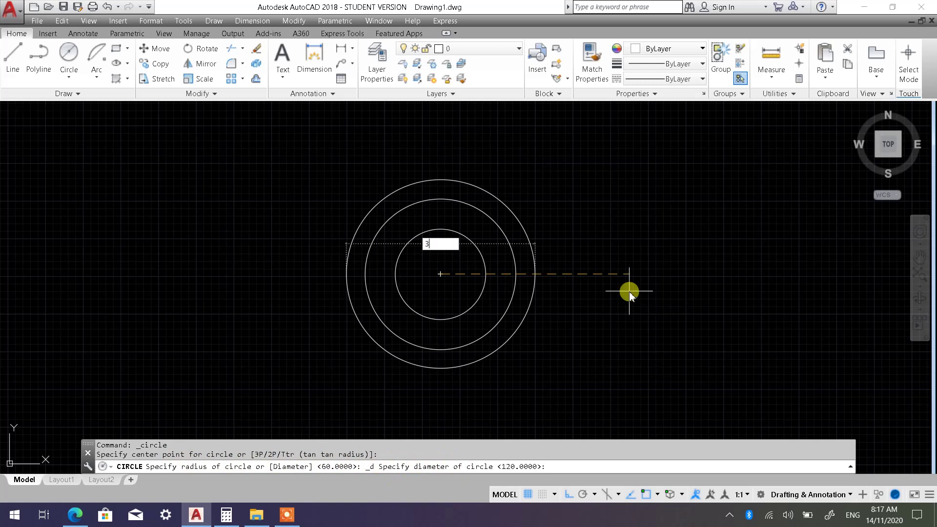
type("00")
key("Return")
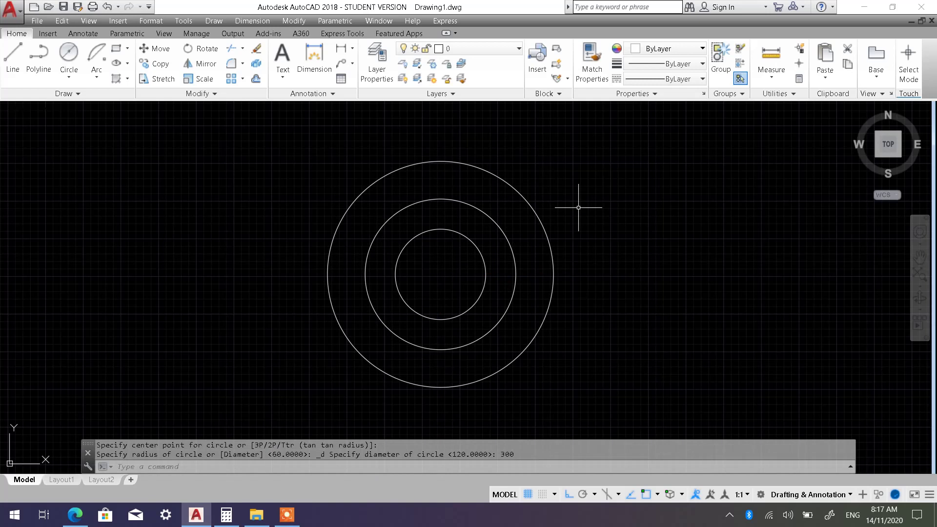
left_click(68, 74)
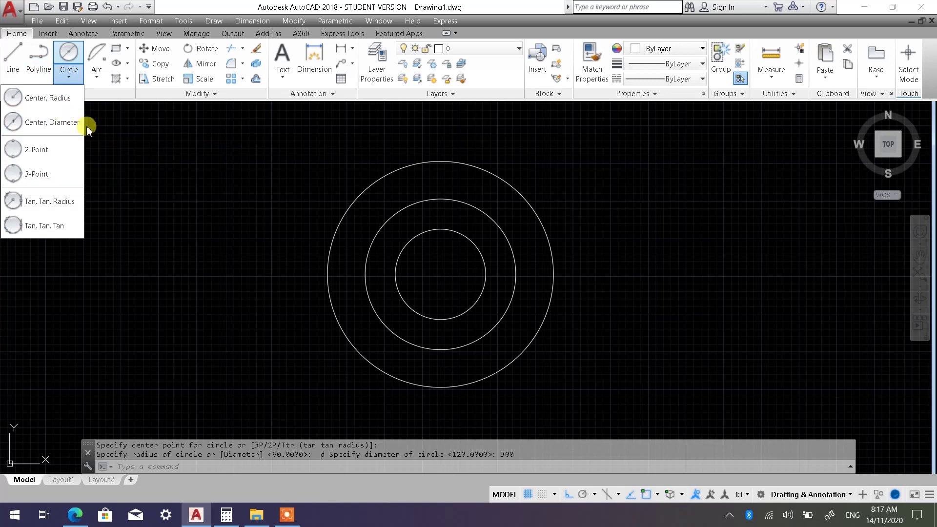
Step: Start a new circle centred on the 300-diameter circle's top quadrant
left_click(77, 126)
scroll(462, 149, "up", 2)
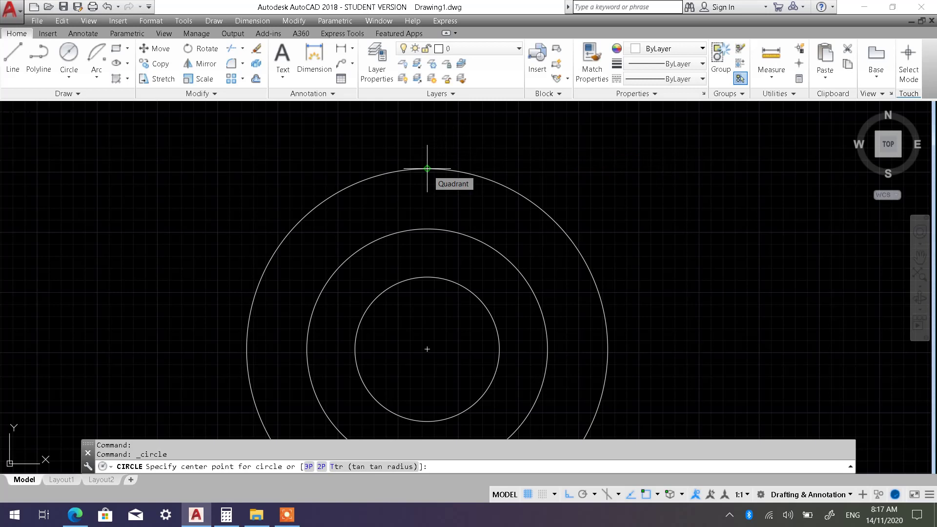
scroll(427, 168, "up", 3)
scroll(433, 203, "down", 5)
mouse_move(433, 203)
middle_mouse_down()
mouse_move(428, 208)
mouse_move(431, 199)
middle_mouse_up()
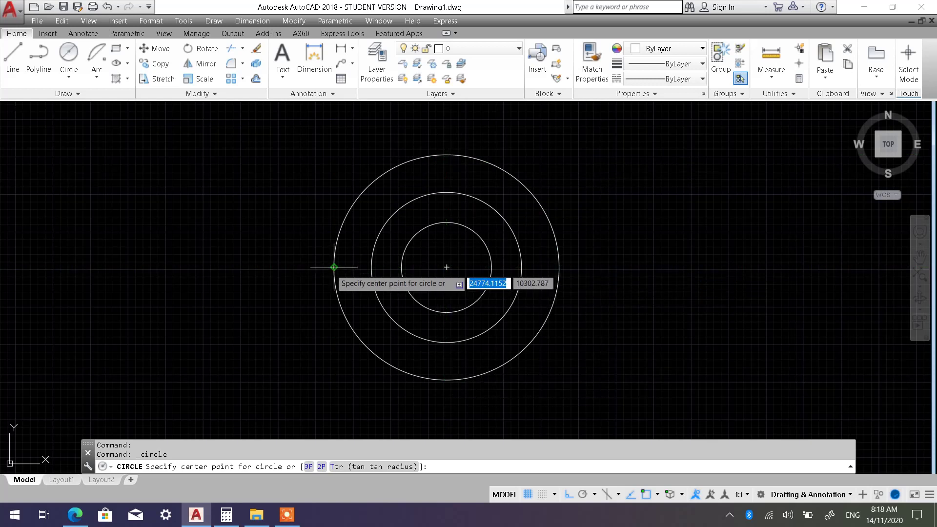
scroll(332, 269, "up", 4)
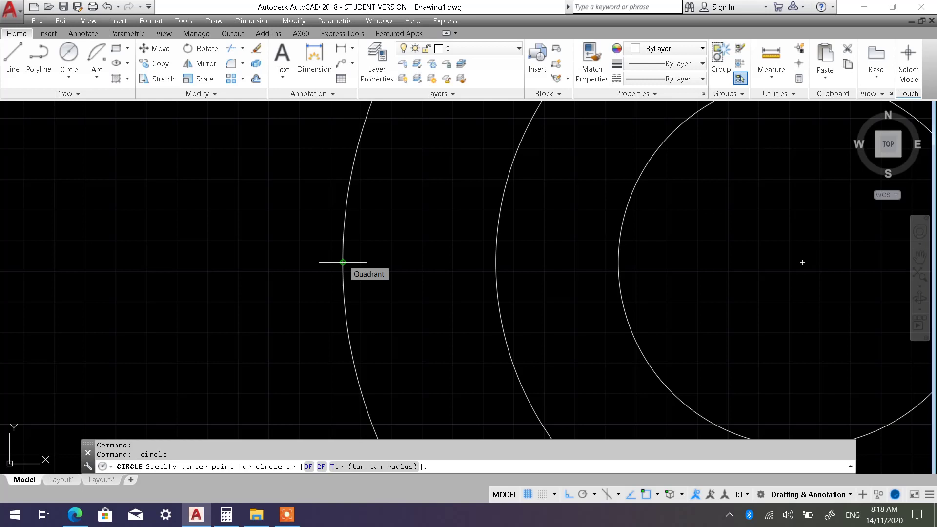
scroll(342, 254, "down", 8)
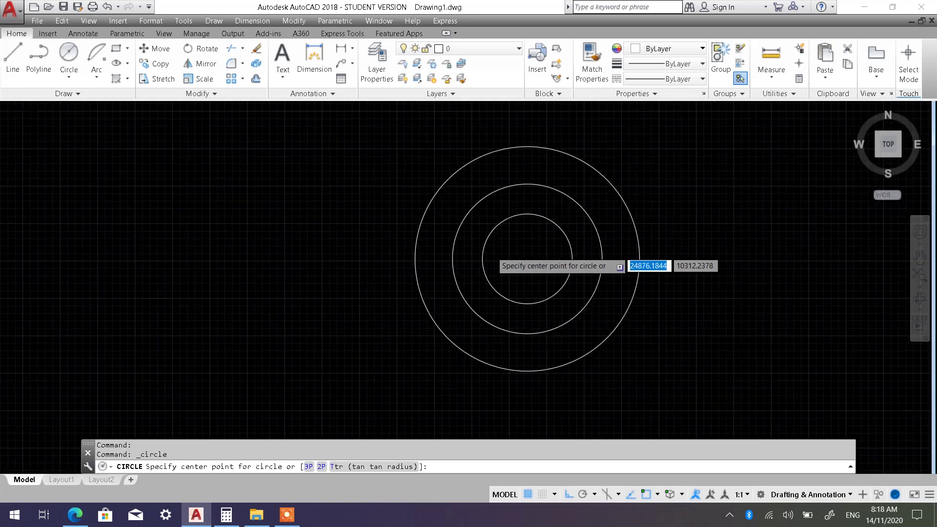
scroll(428, 229, "up", 2)
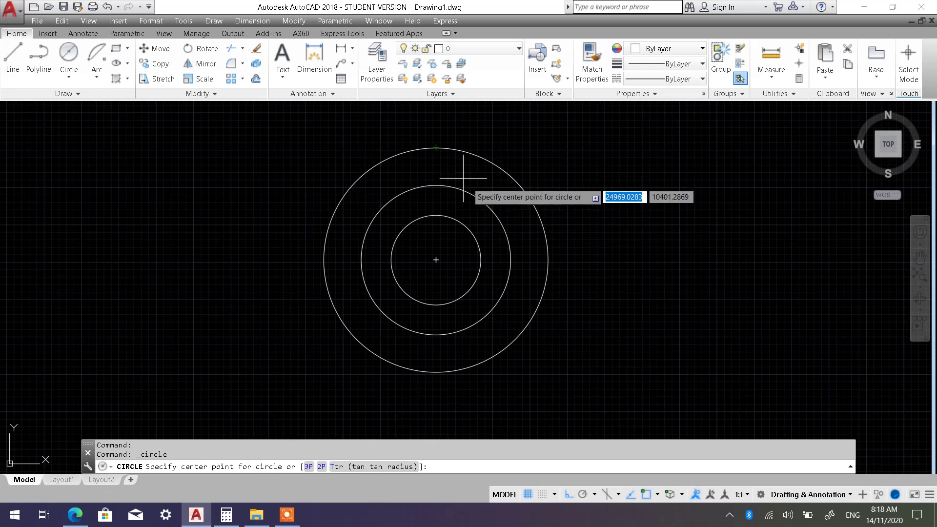
left_click(436, 147)
Step: Give the small top circle a diameter of 40 and recentre the view
type("d")
key("Return")
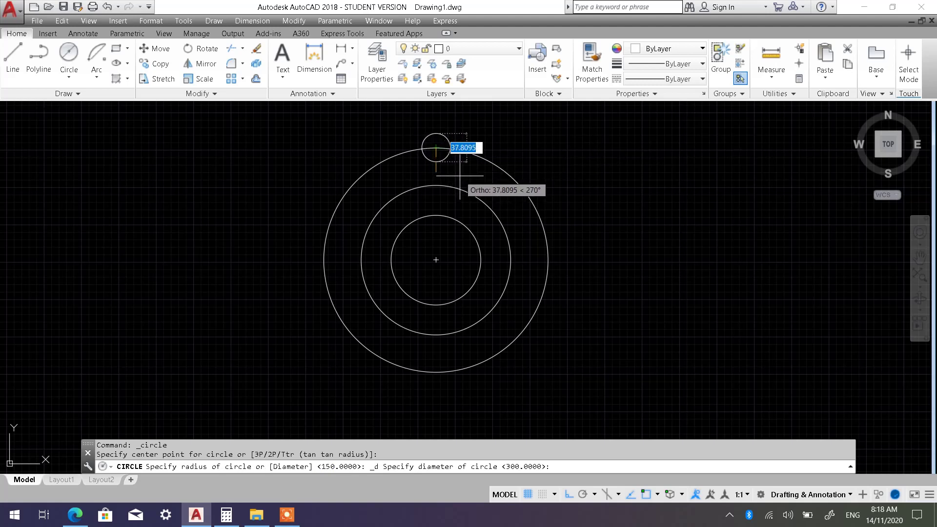
scroll(459, 176, "up", 2)
middle_click_drag(460, 176, 481, 225)
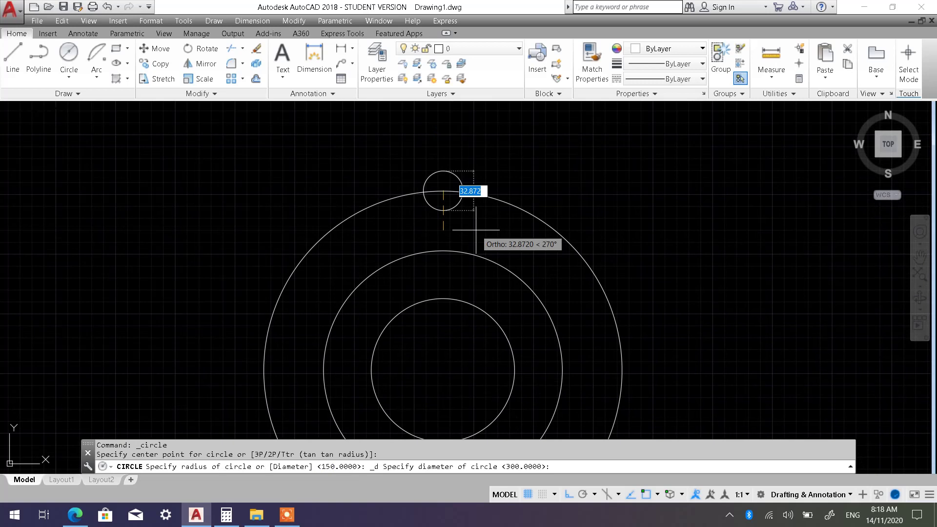
type("4")
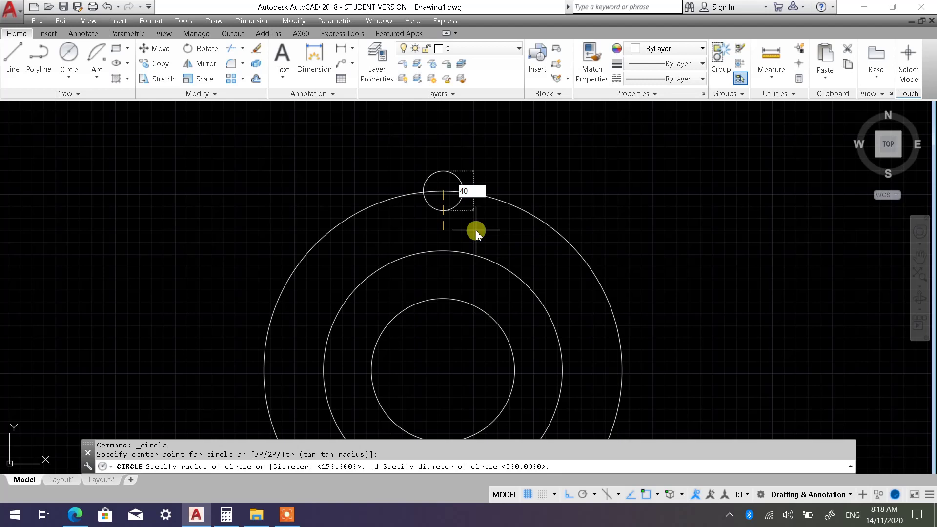
type("0")
key("Return")
scroll(476, 229, "down", 3)
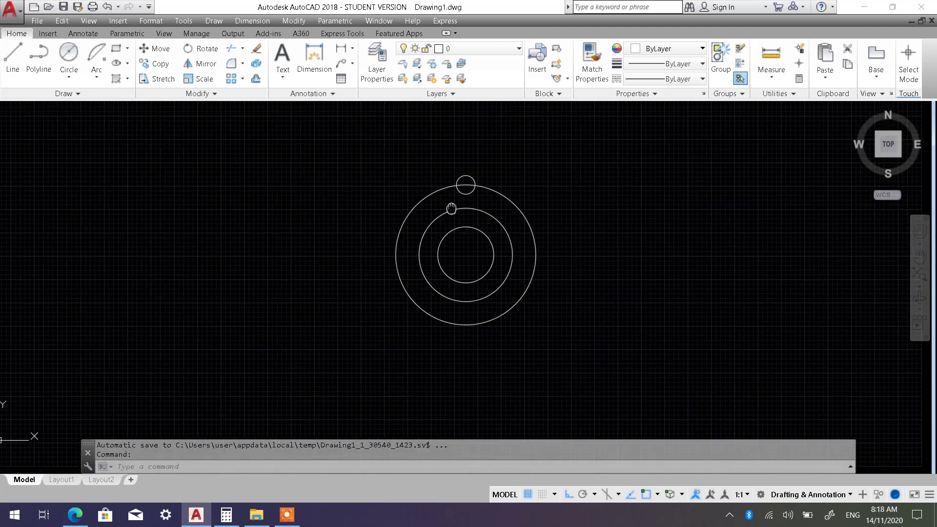
middle_click_drag(465, 210, 456, 200)
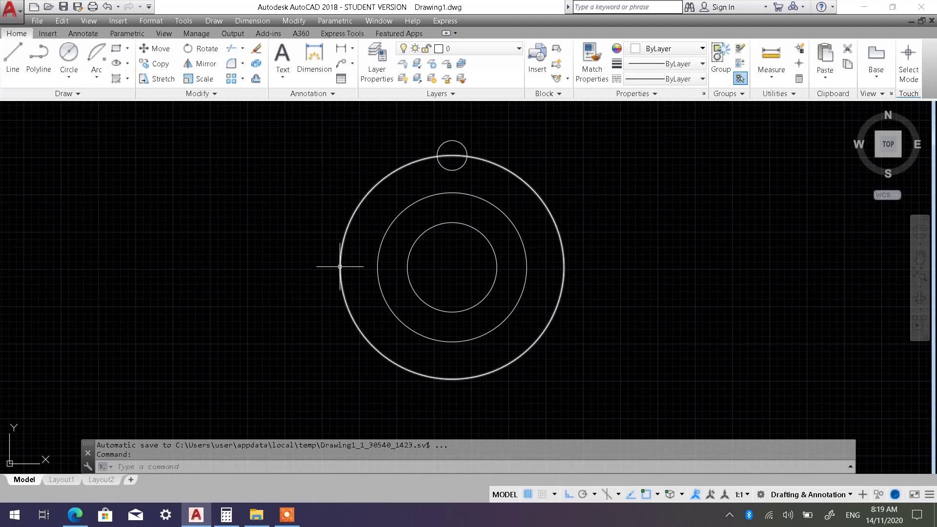
left_click(349, 224)
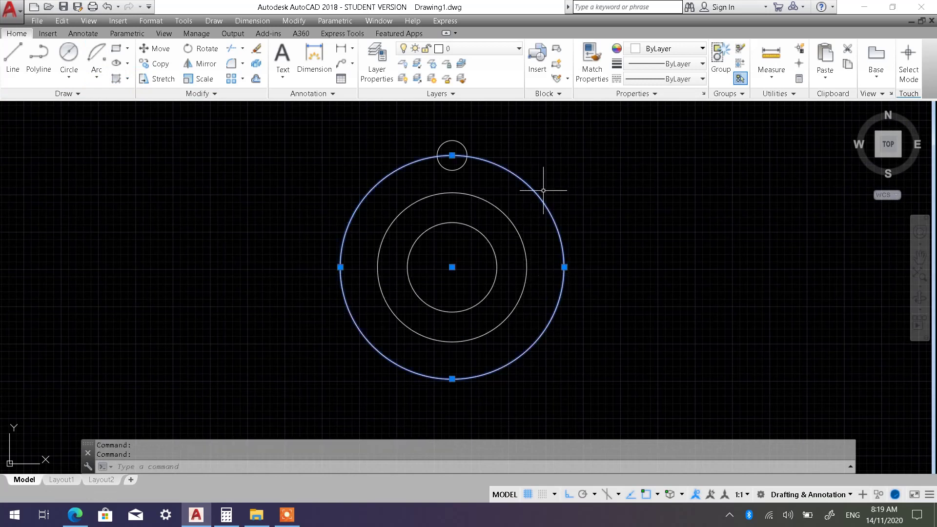
key("Escape")
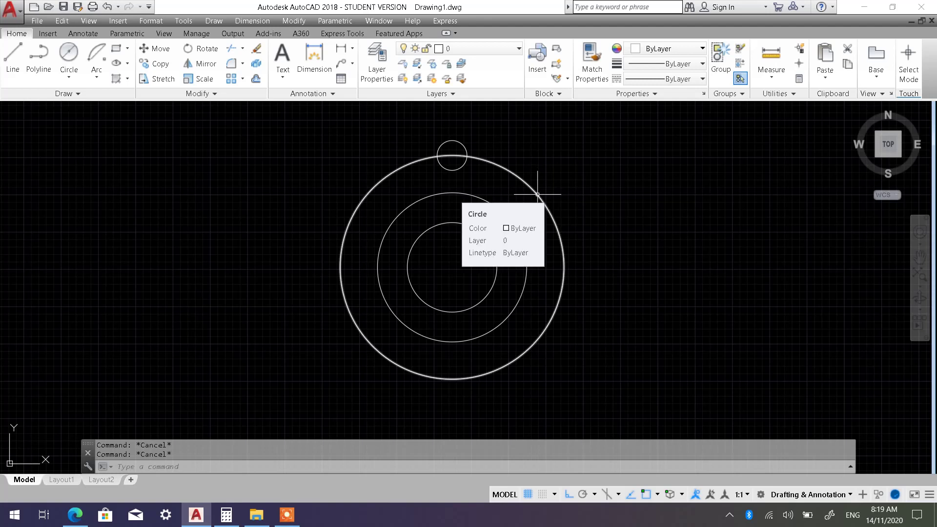
left_click(537, 194)
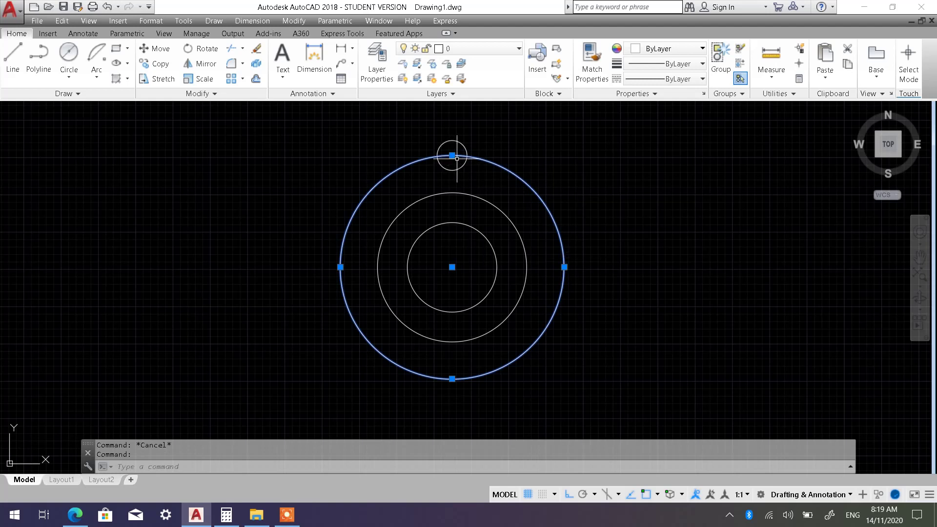
key("Escape")
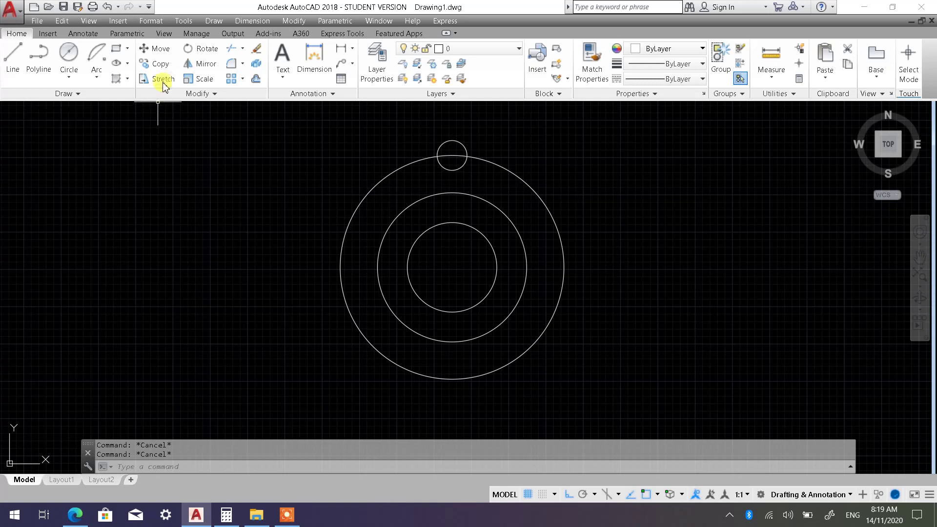
Step: Copy the diameter-40 circle straight down to the outer circle's bottom quadrant using Ortho
left_click(157, 64)
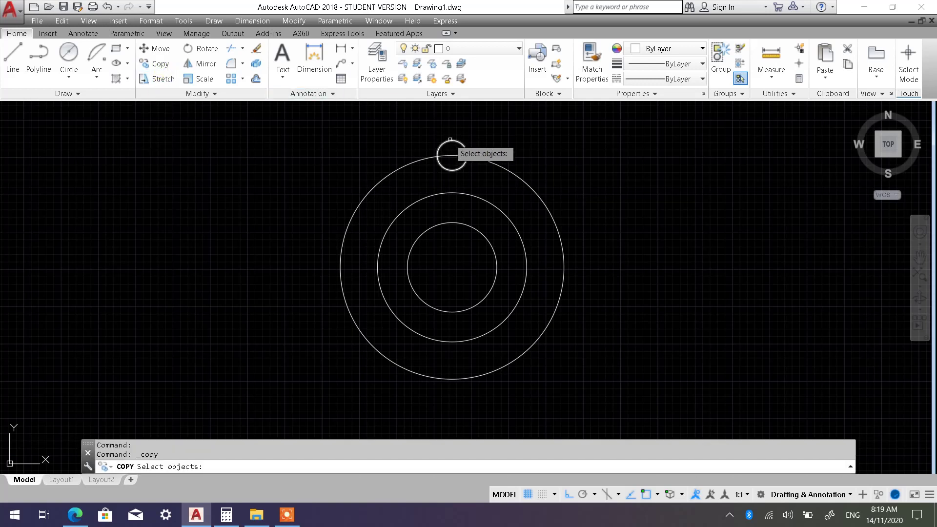
left_click(450, 140)
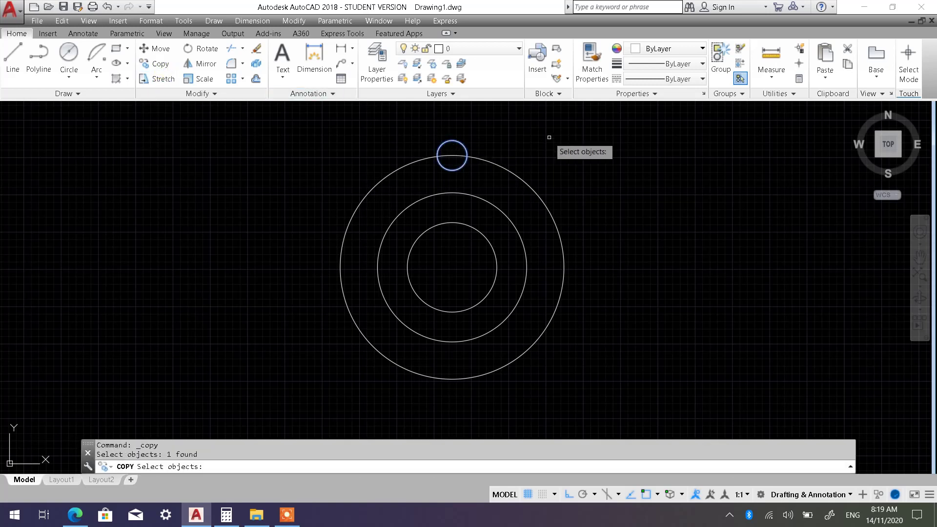
key("Return")
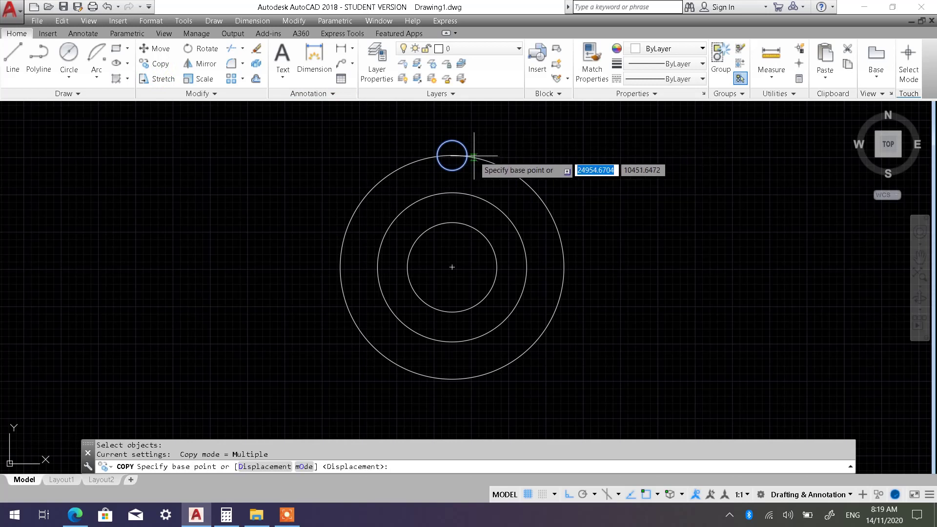
left_click(452, 155)
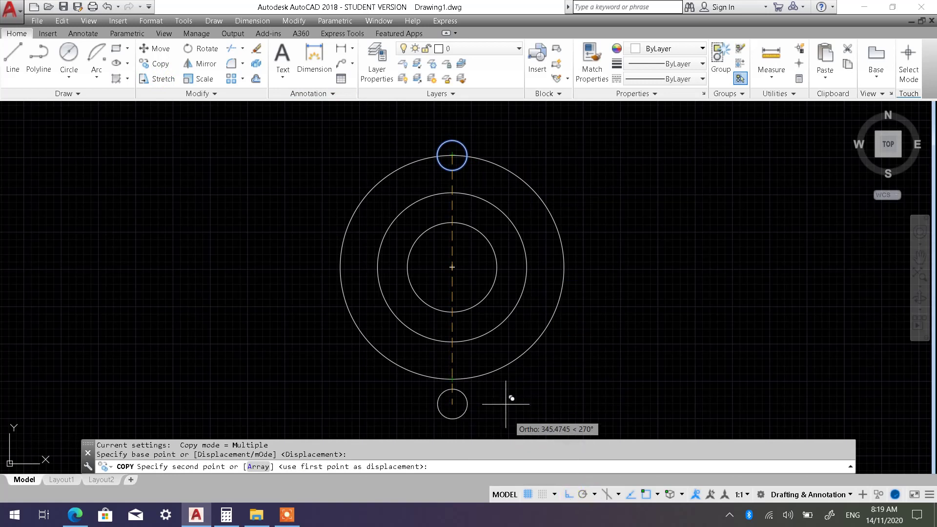
left_click(568, 494)
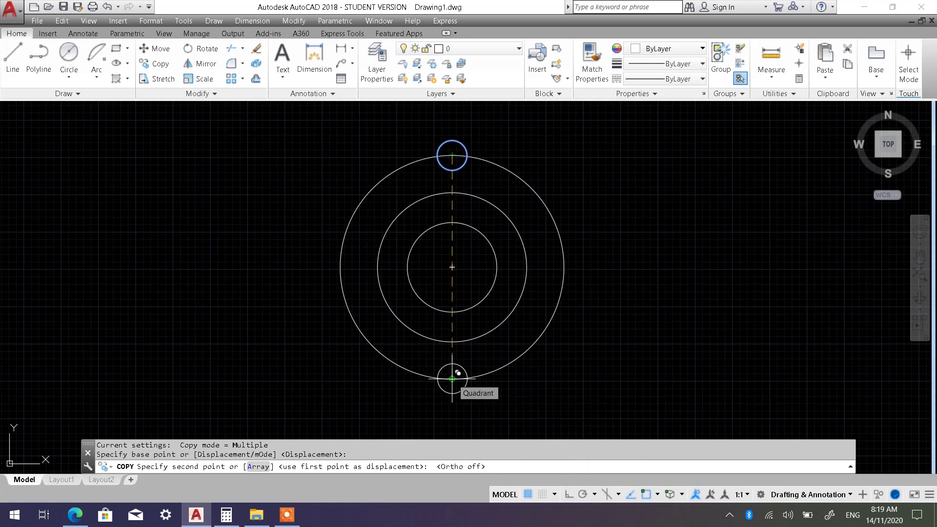
left_click(565, 493)
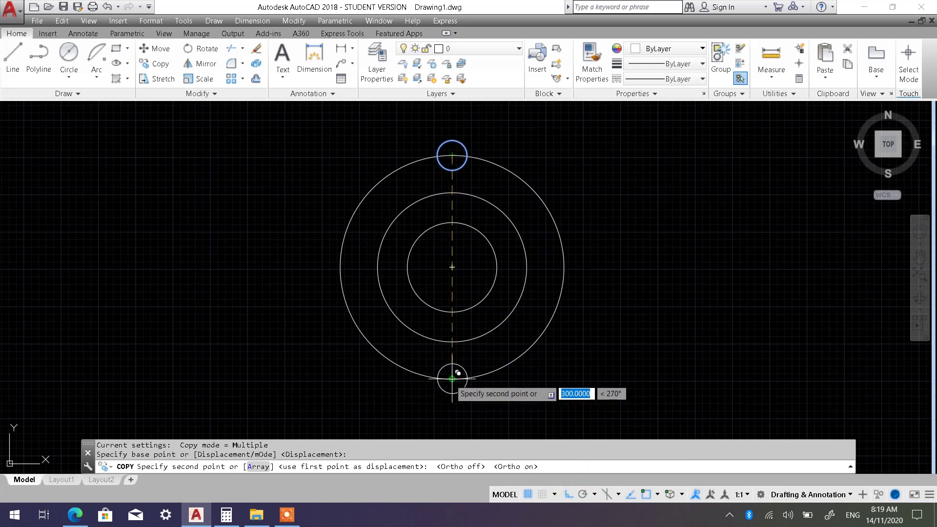
left_click(452, 378)
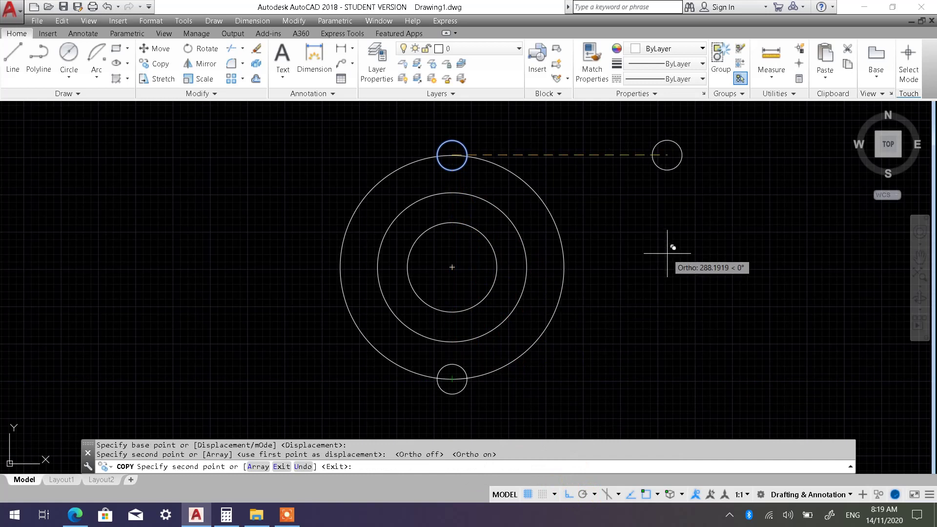
key("Escape")
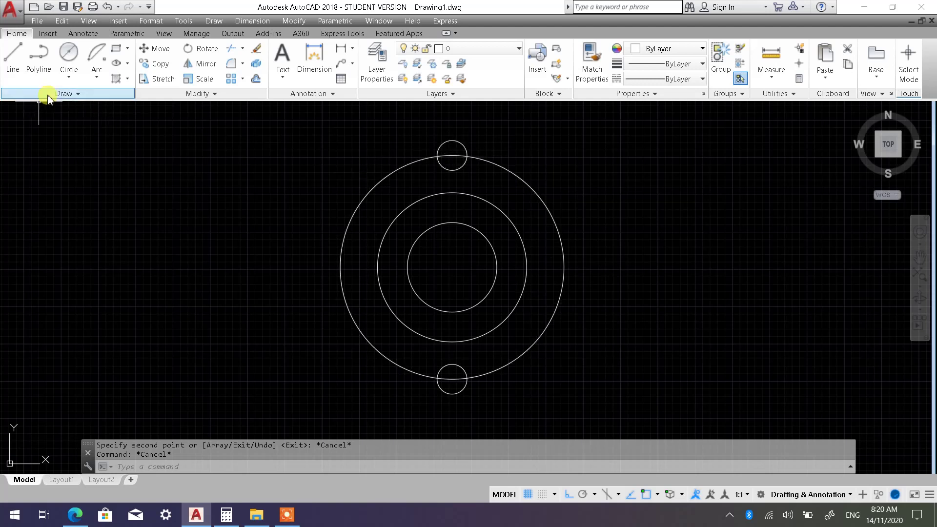
Step: Draw a Center, Radius circle of radius 35 at the 300-diameter circle's left quadrant
left_click(68, 79)
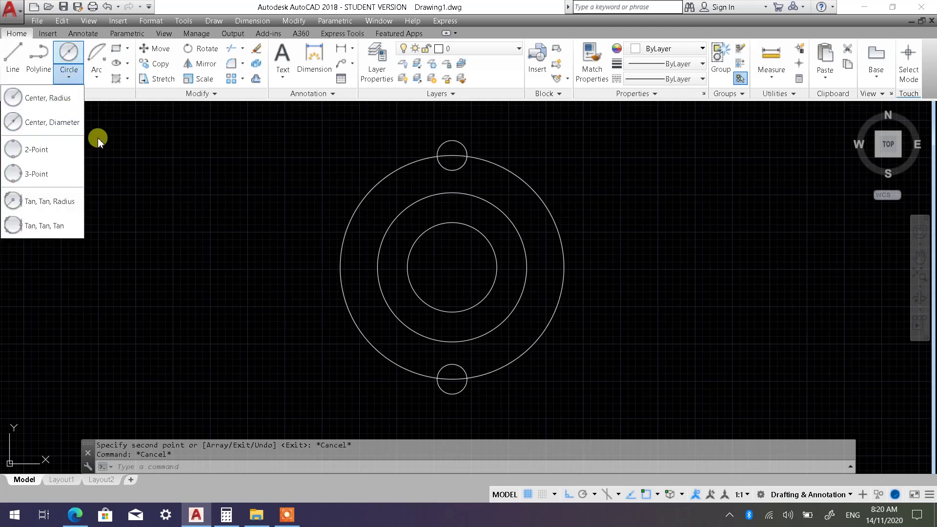
left_click(69, 103)
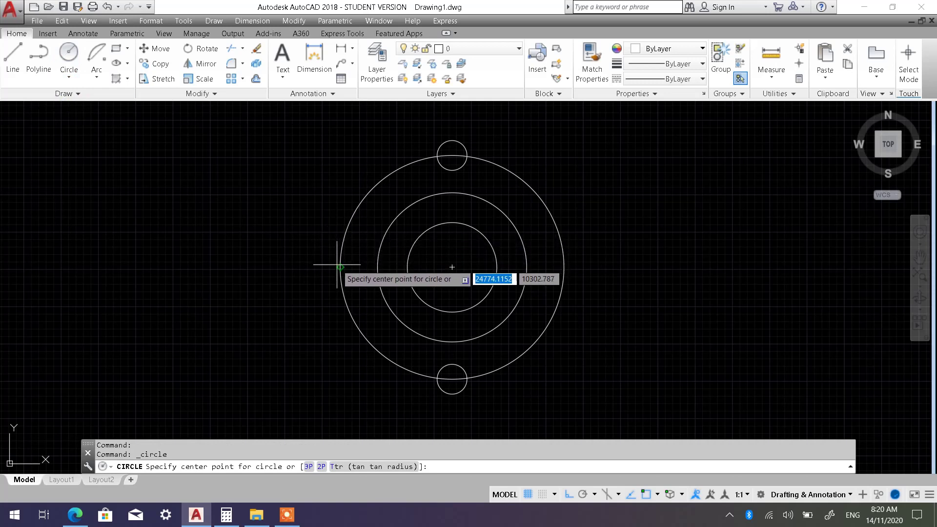
left_click(340, 267)
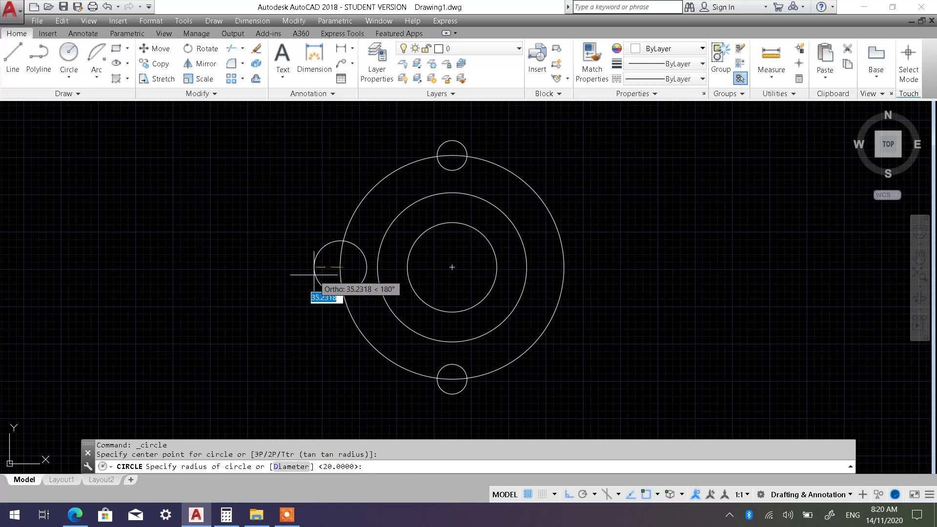
type("35")
key("Return")
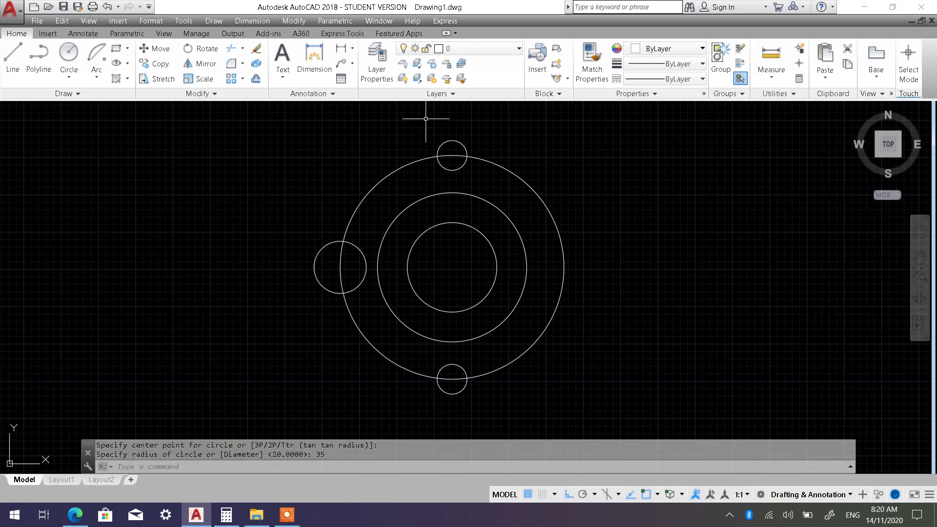
Step: Copy the left radius-35 circle from its centre to the outer circle's right quadrant
left_click(155, 64)
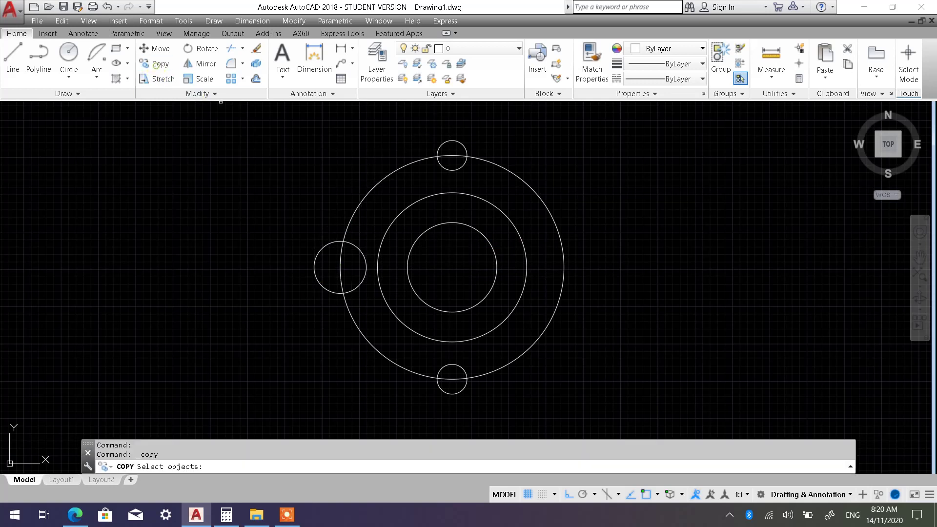
left_click(330, 244)
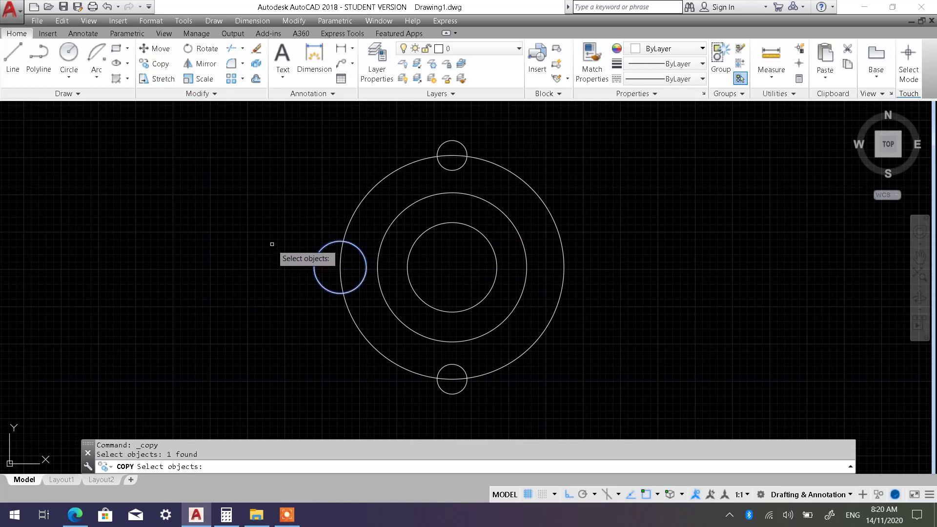
key("Return")
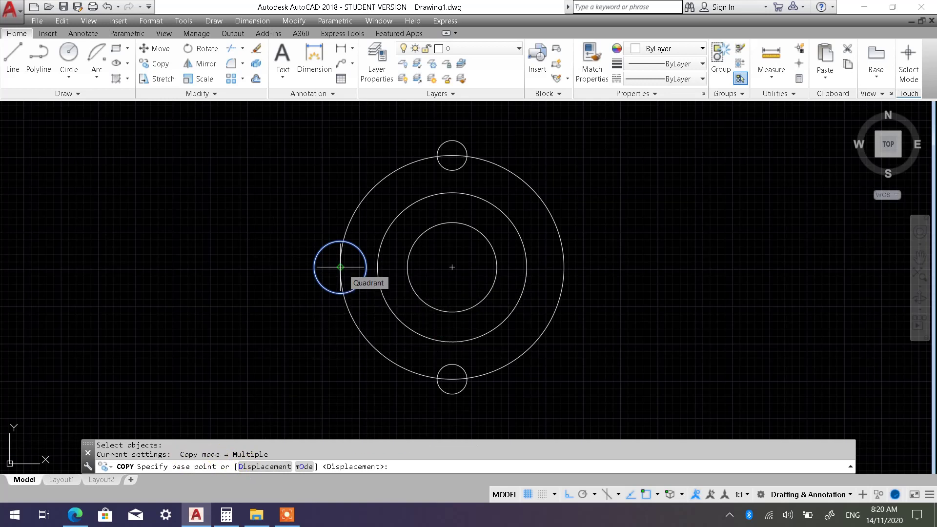
left_click(340, 267)
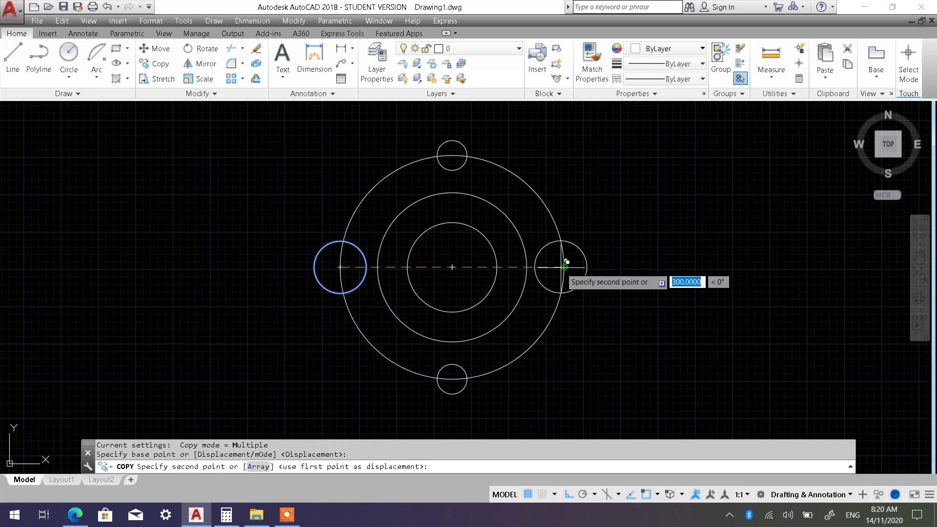
left_click(563, 267)
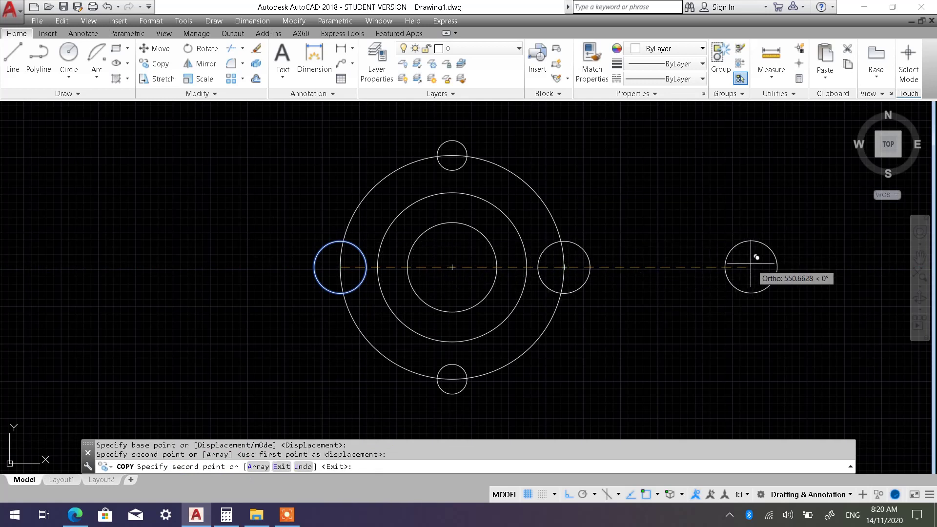
key("Escape")
key("Escape")
key("Escape")
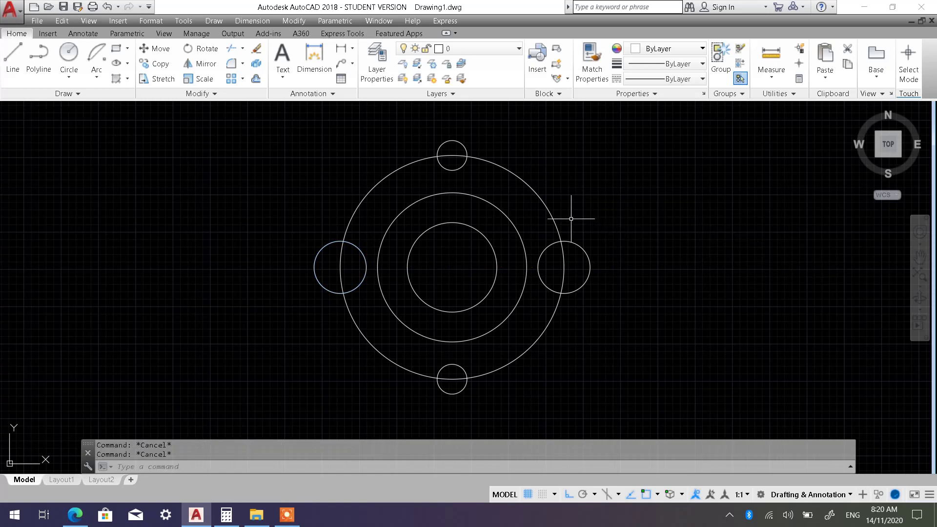
Step: Pan the ring of seven circles over to the left side of the view
mouse_move(535, 218)
middle_mouse_down()
mouse_move(437, 211)
mouse_move(422, 220)
middle_mouse_up()
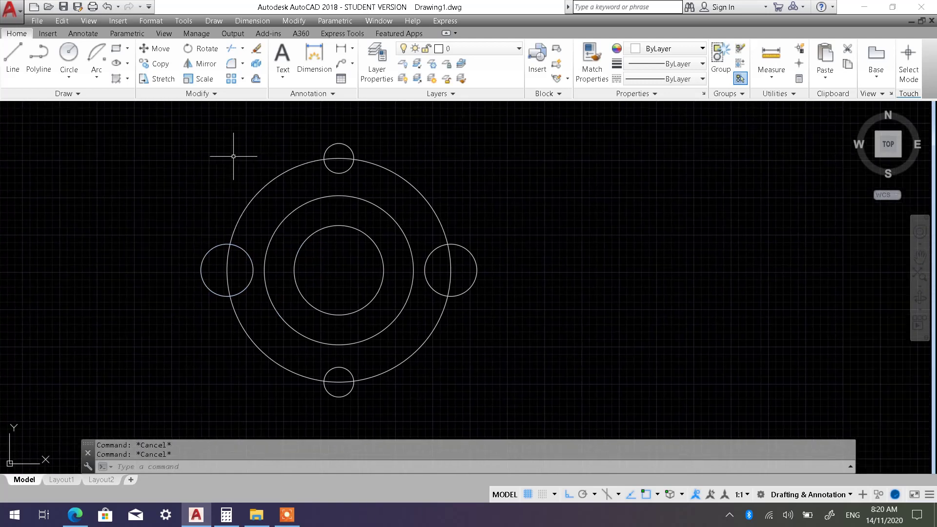
left_click(70, 78)
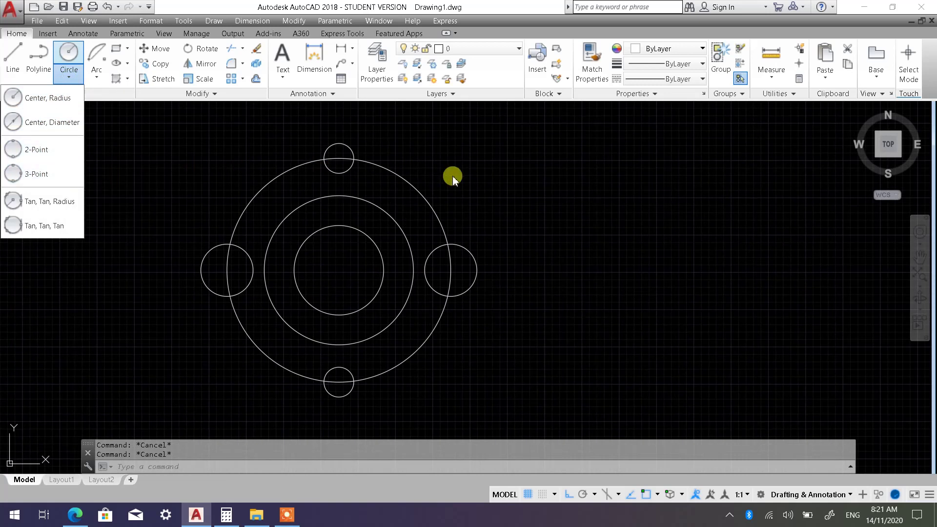
left_click(499, 163)
left_click(508, 154)
middle_click_drag(540, 171, 397, 168)
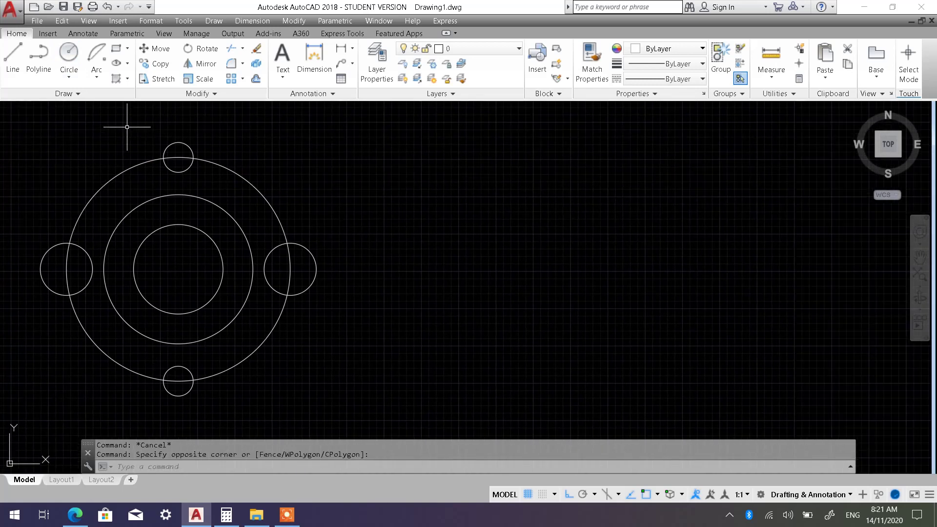
Step: Start the Multiple Points tool from the expanded Draw panel
left_click(77, 93)
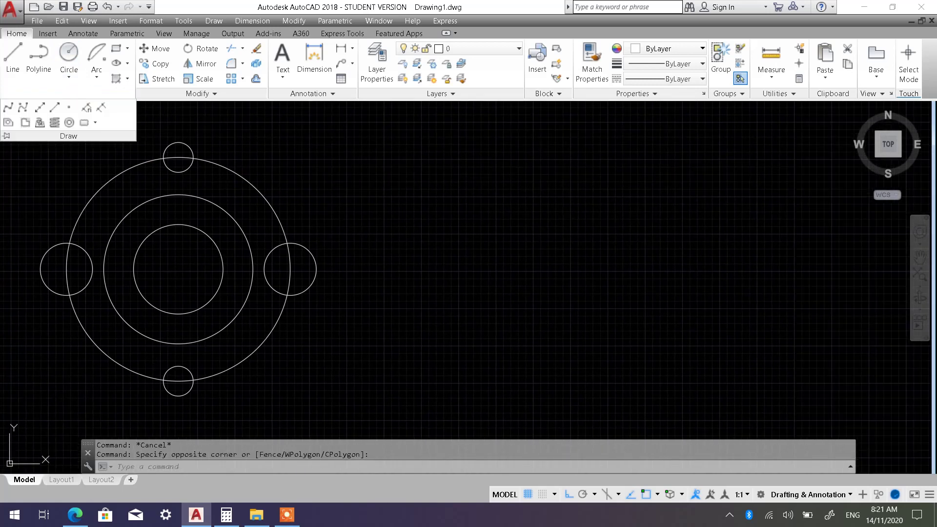
left_click(265, 146)
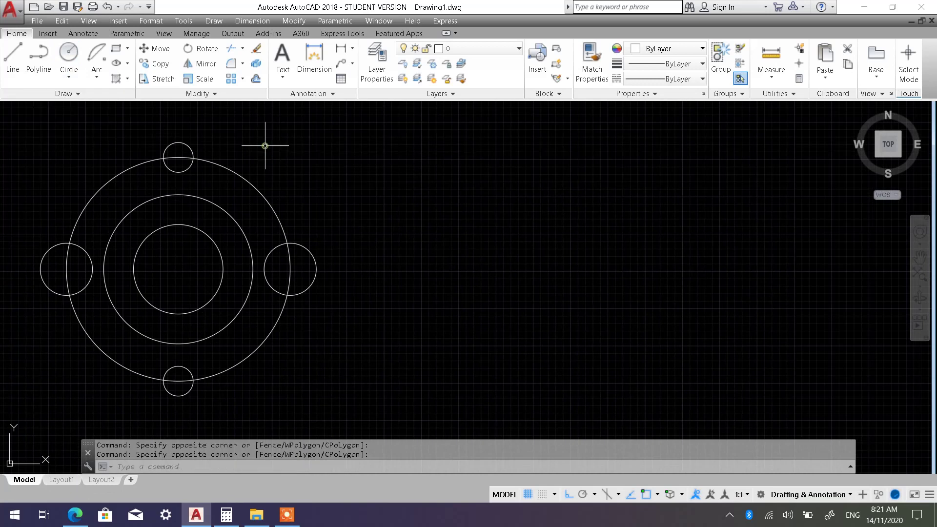
left_click(80, 93)
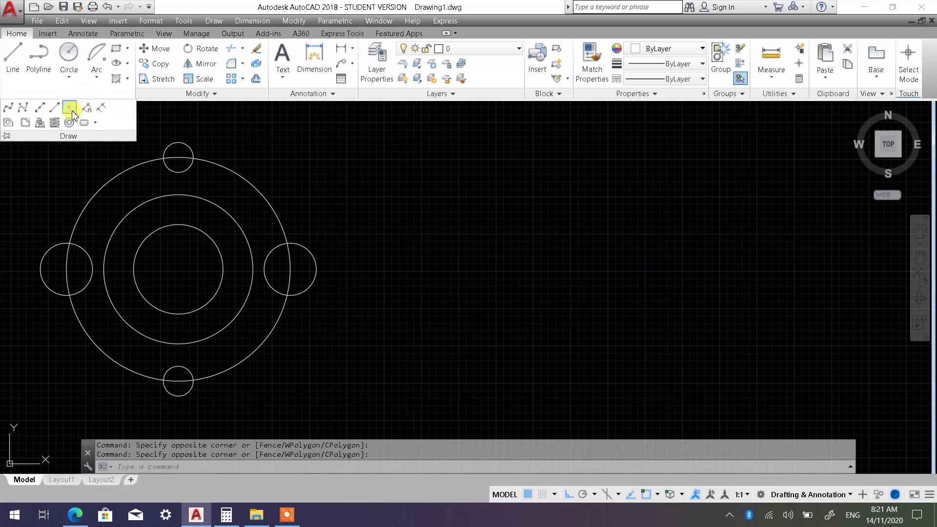
left_click(70, 108)
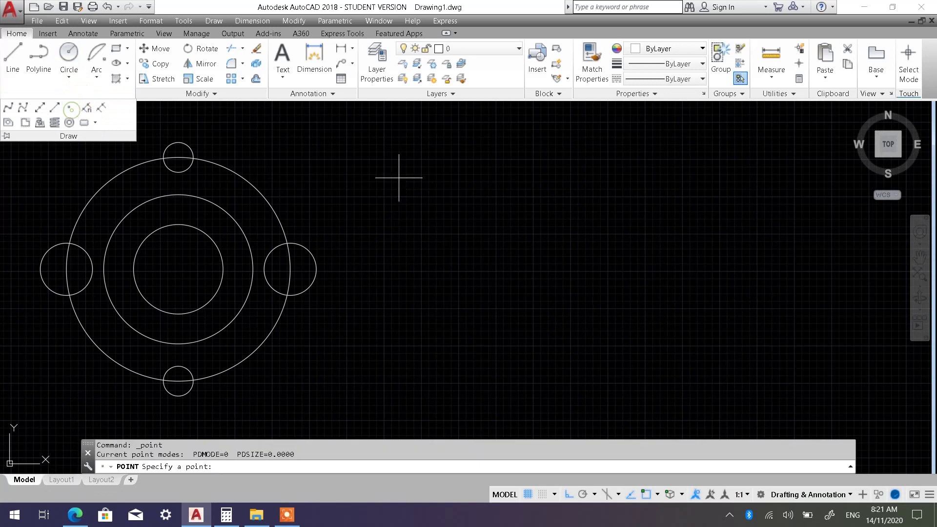
Step: Place eight point markers in the empty area right of the circles, then end the command
left_click(505, 295)
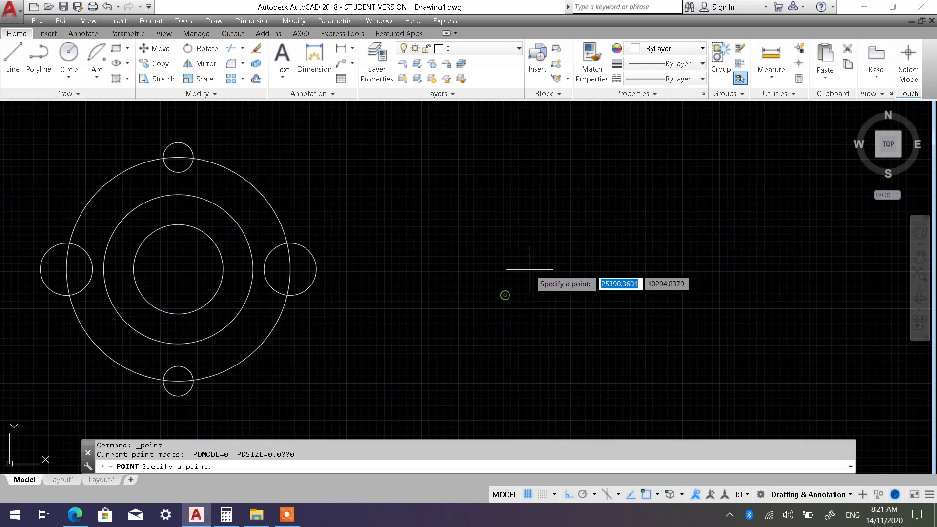
left_click(563, 253)
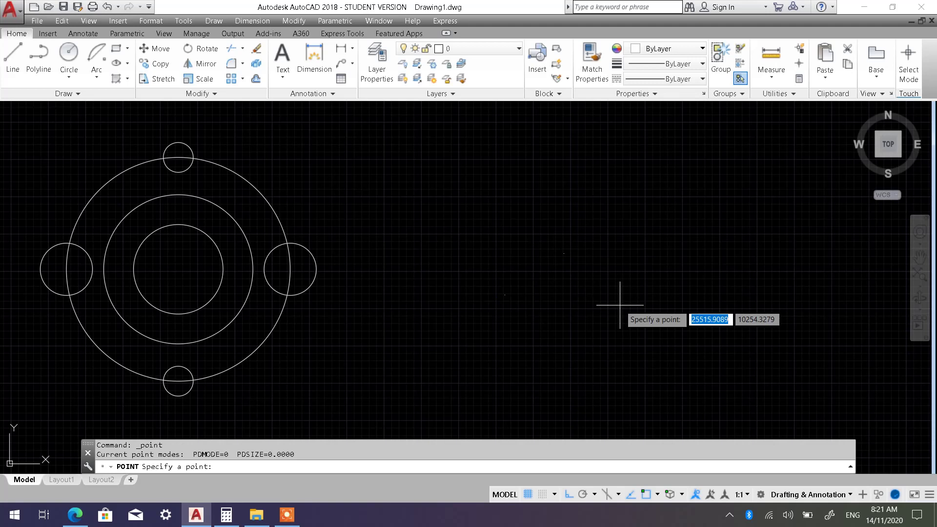
left_click(473, 222)
left_click(529, 189)
left_click(518, 237)
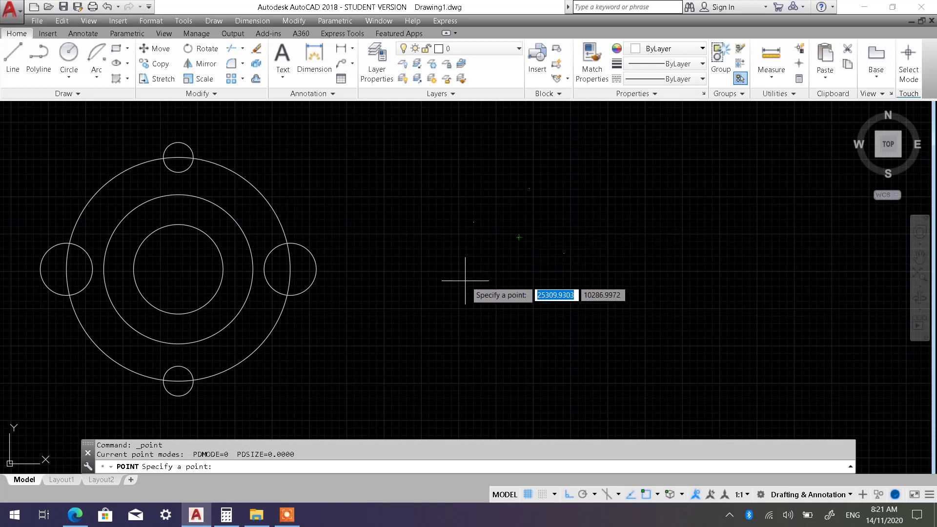
left_click(475, 346)
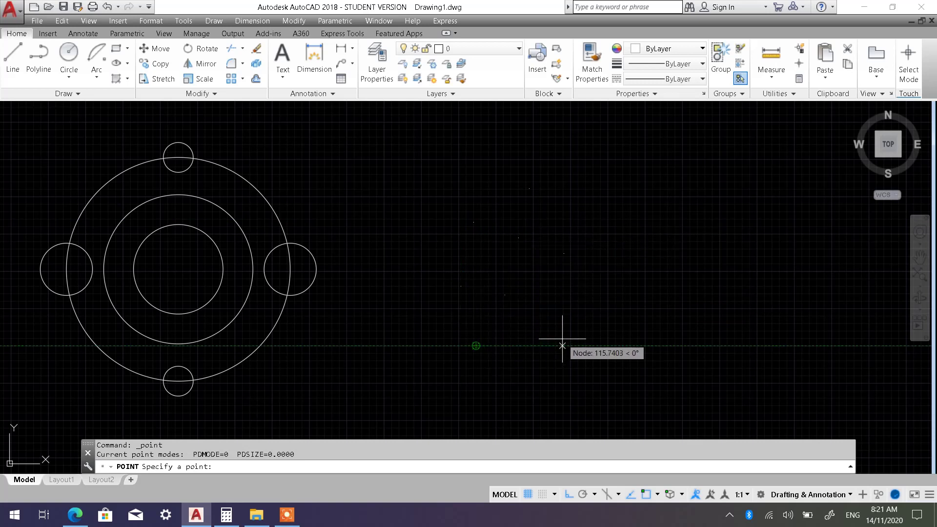
left_click(564, 333)
left_click(596, 220)
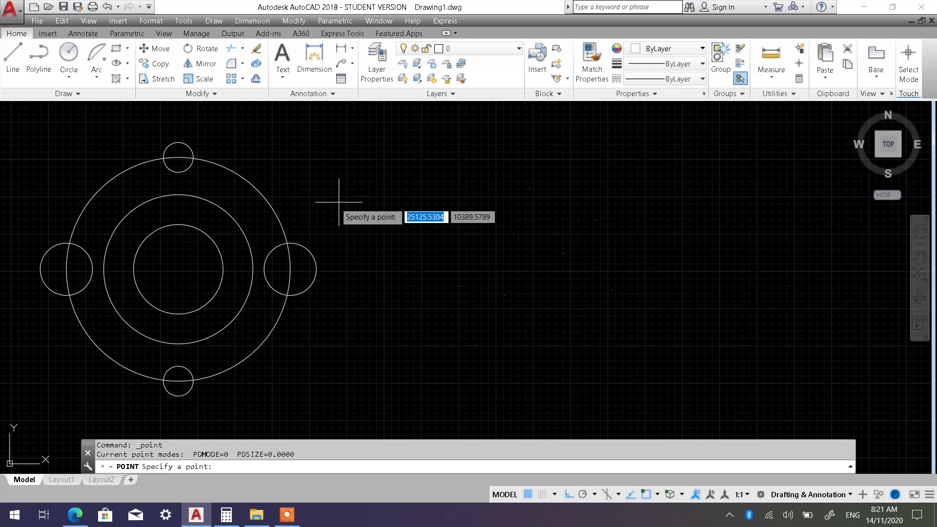
key("Escape")
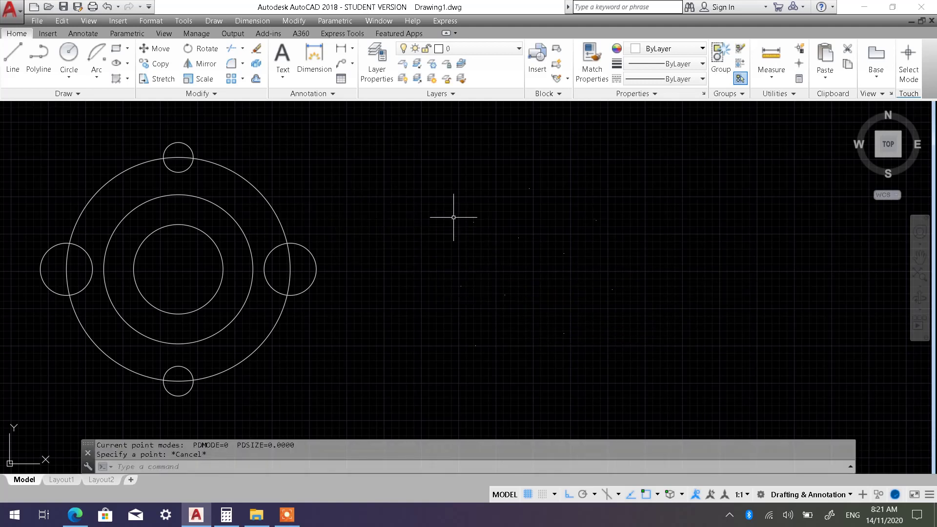
Step: Draw a 2-Point circle from two diameter endpoints to the right of the ring
scroll(555, 273, "up", 3)
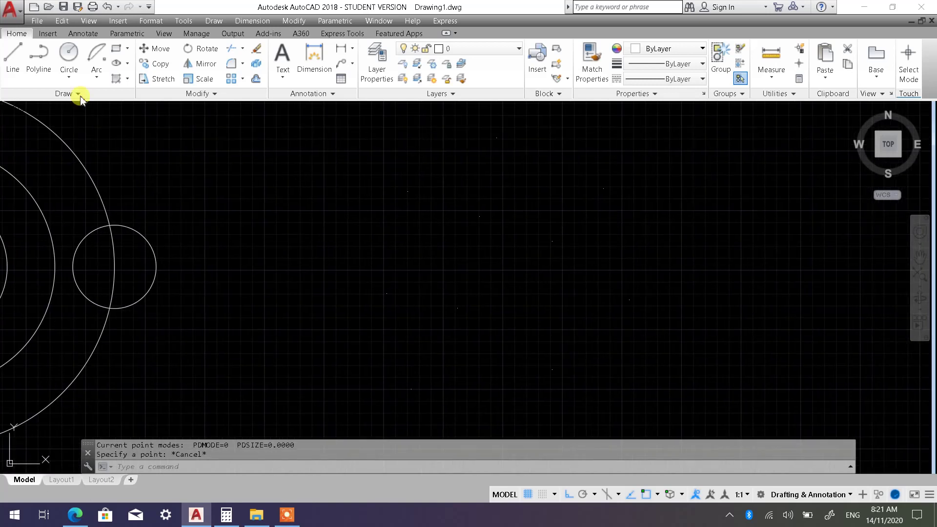
left_click(69, 85)
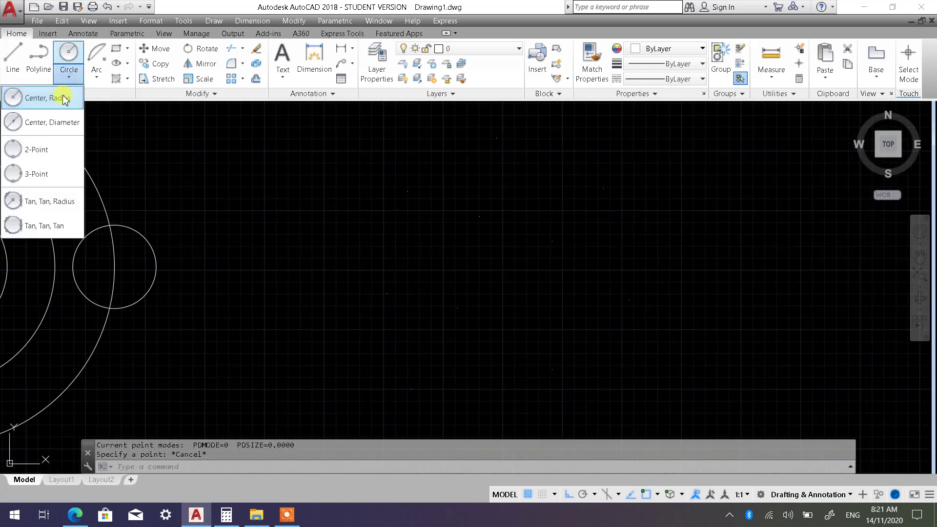
left_click(45, 154)
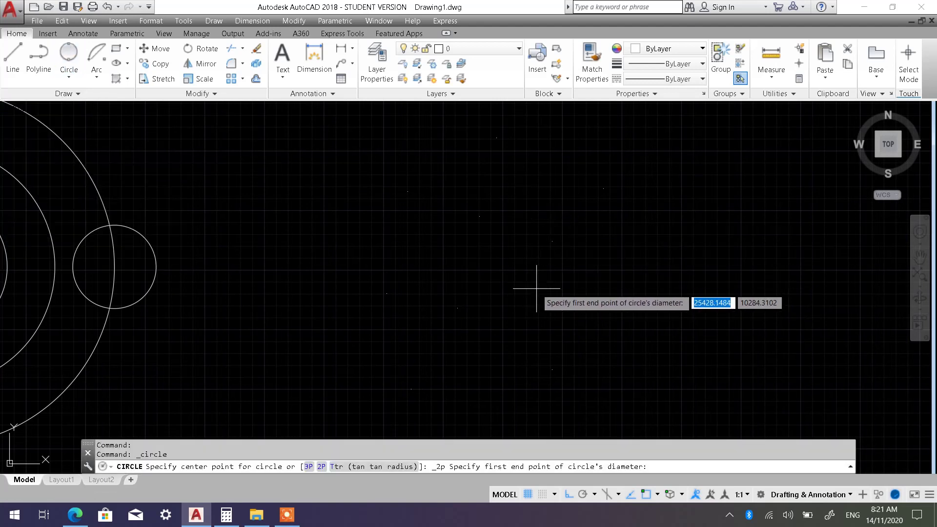
left_click(457, 308)
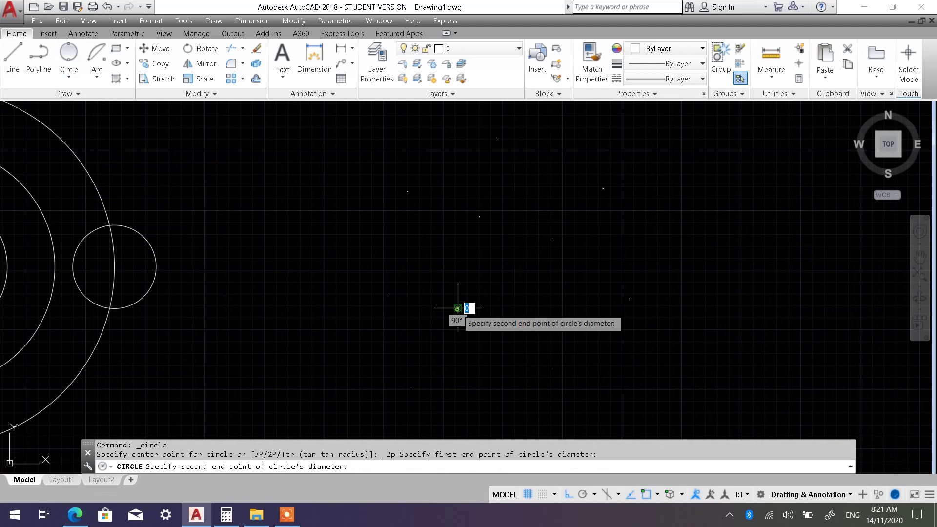
left_click(551, 240)
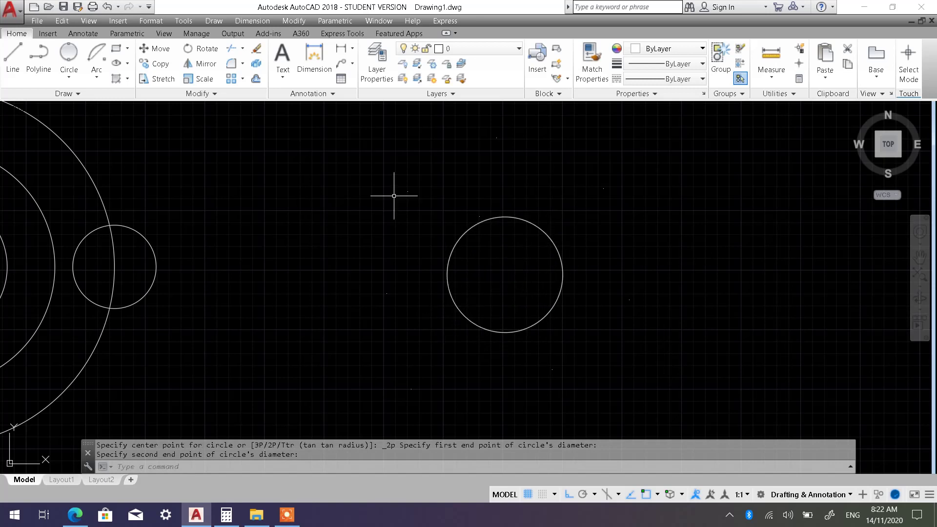
Step: Draw a second 2-Point circle that overlaps the first one
left_click(69, 81)
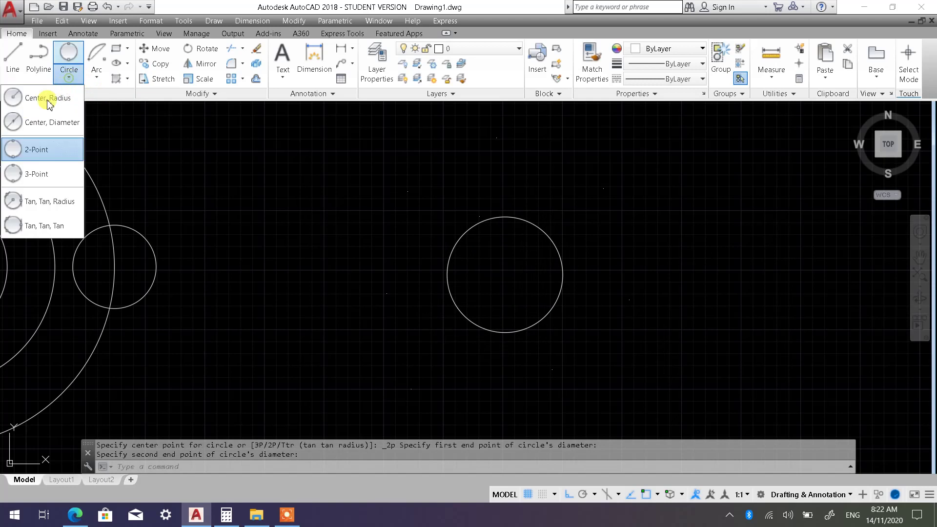
left_click(34, 149)
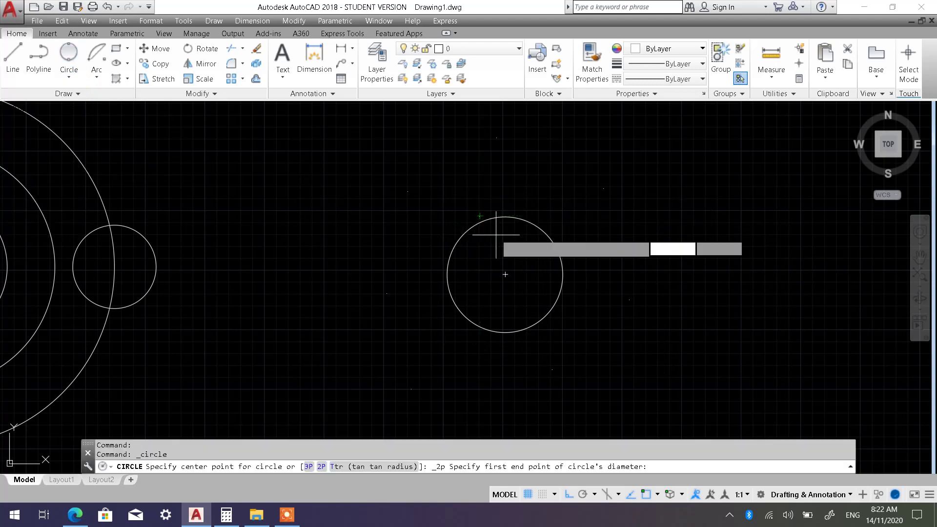
left_click(480, 215)
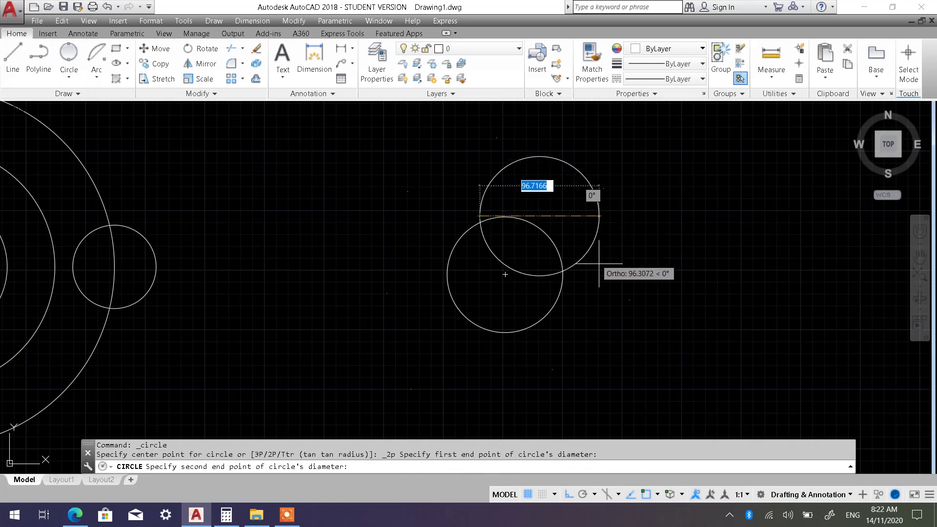
left_click(628, 303)
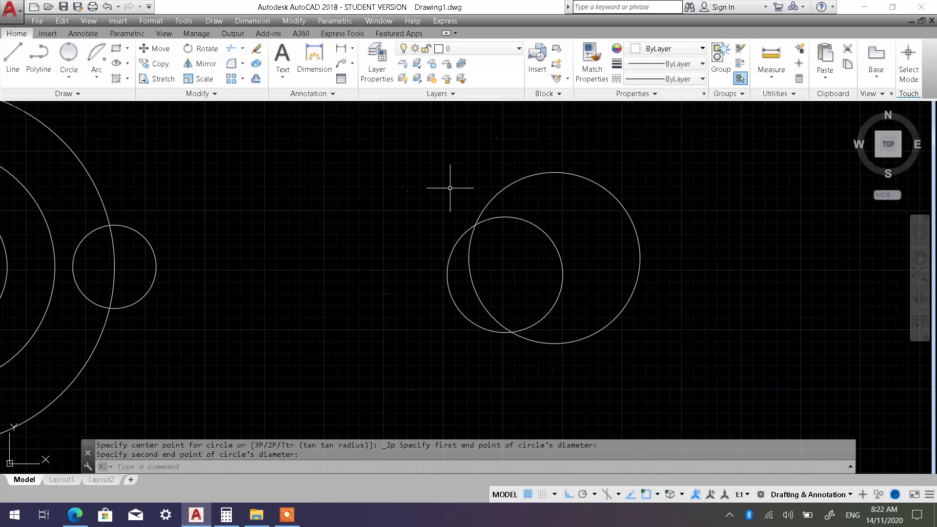
left_click(64, 82)
Step: Draw a large 3-Point circle through three points around the two overlapping circles
left_click(53, 155)
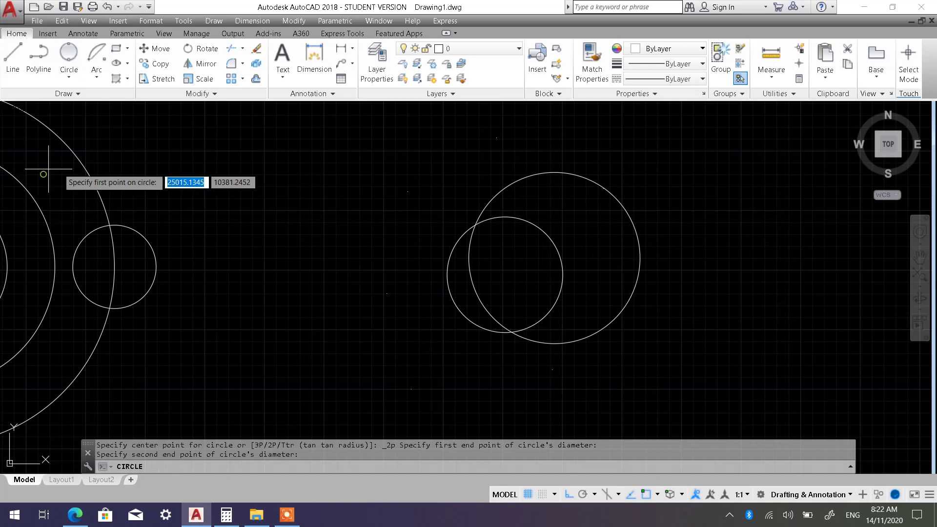
left_click(501, 142)
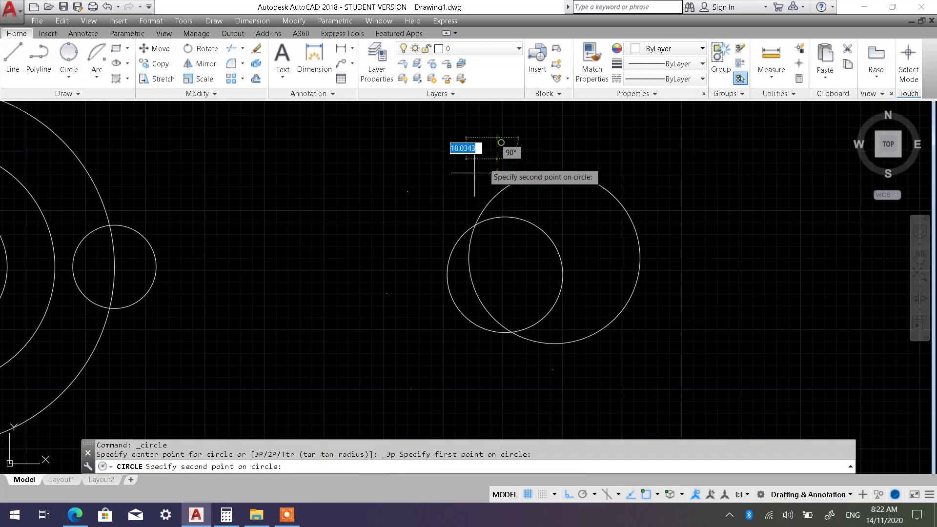
left_click(388, 293)
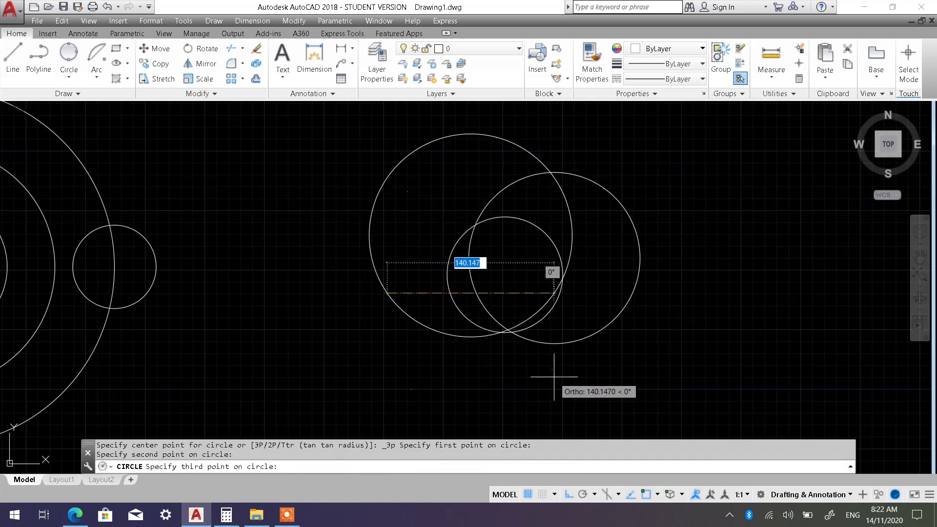
left_click(555, 375)
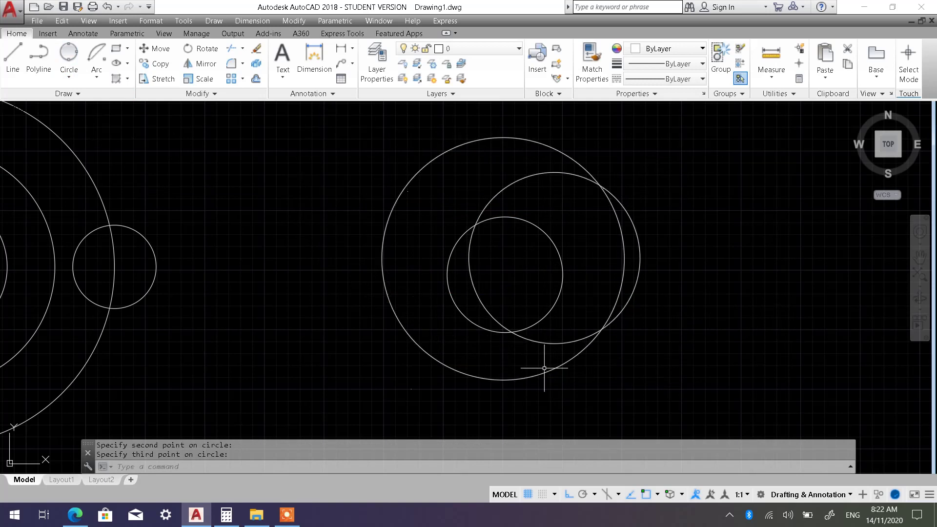
middle_click_drag(528, 283, 516, 257)
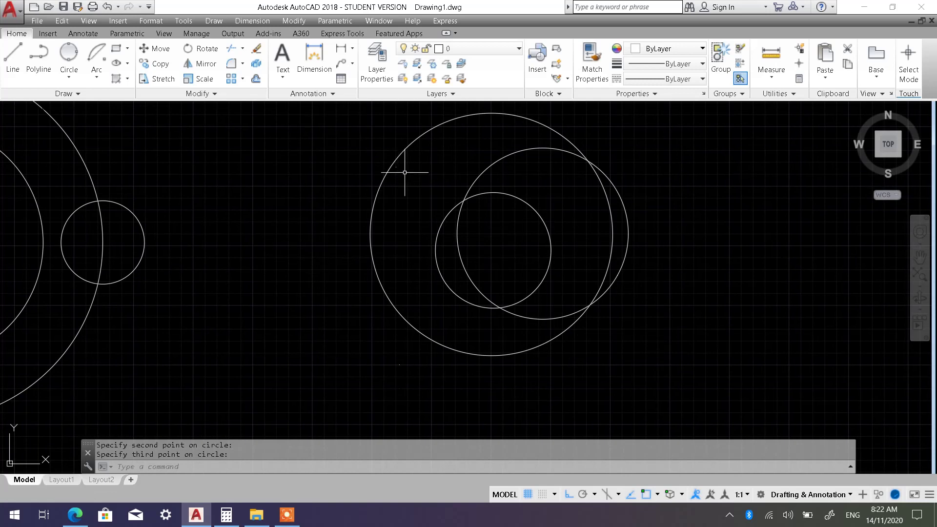
Step: Place a single point object left of the circle cluster using Multiple Points
left_click(73, 93)
left_click(71, 108)
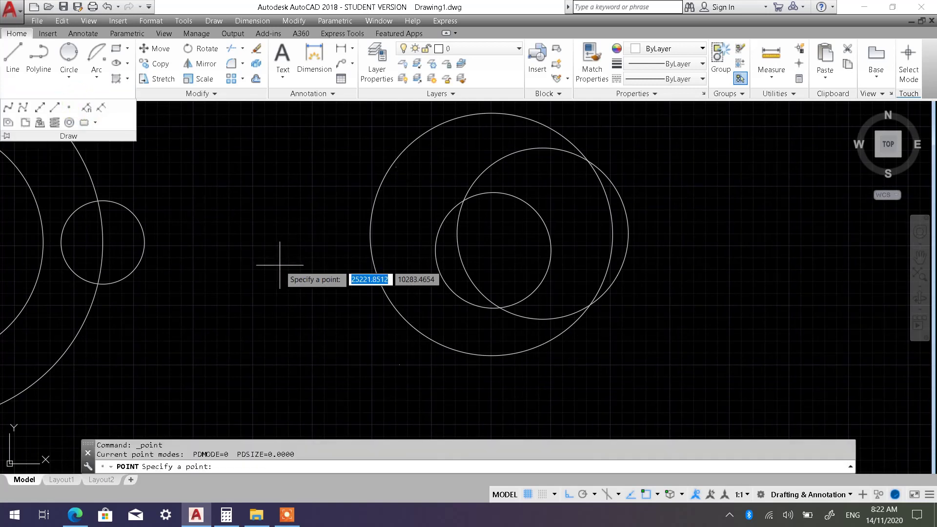
left_click(291, 239)
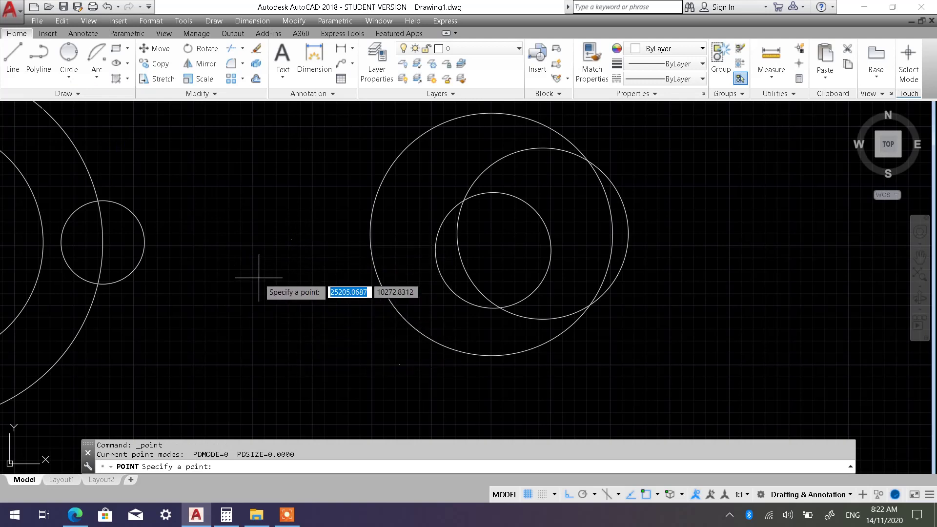
key("Escape")
key("Escape")
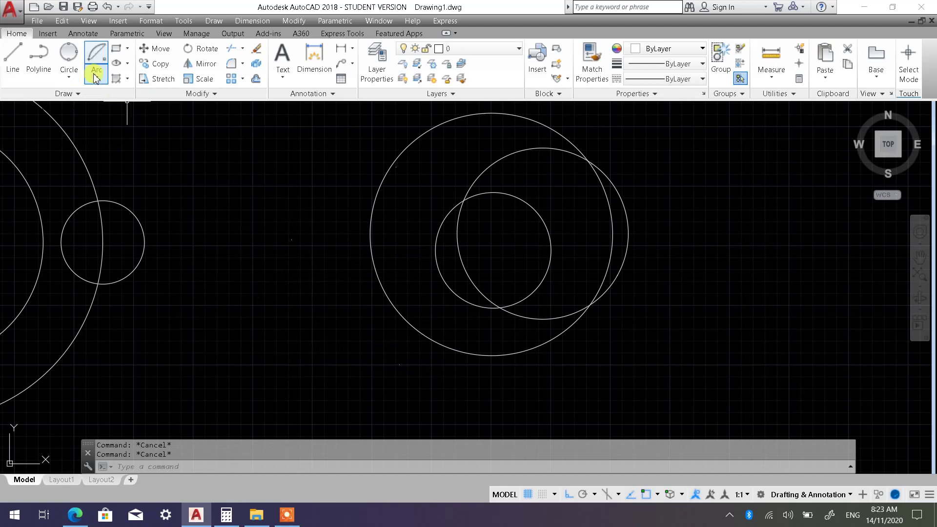
left_click(68, 76)
Step: Draw a 3-Point circle overlapping the cluster's left side, passing through the placed point
left_click(47, 173)
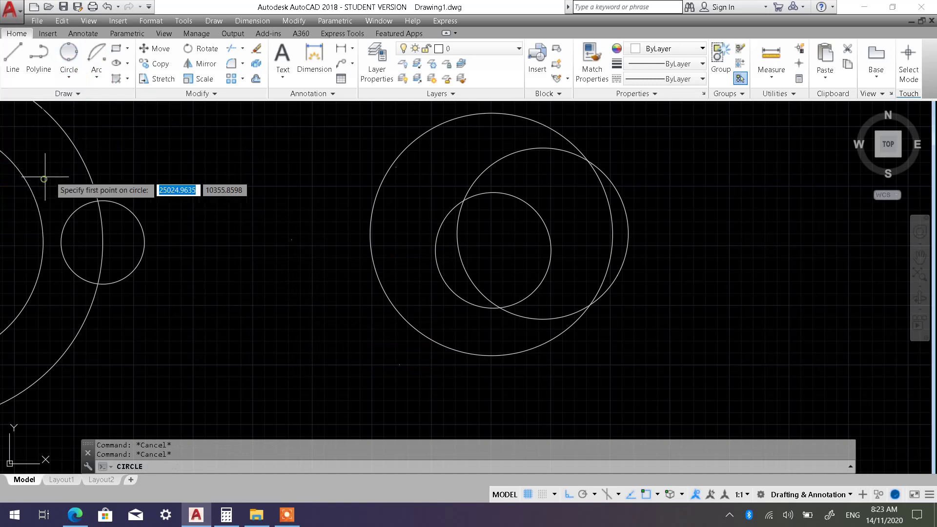
left_click(389, 175)
left_click(292, 239)
left_click(401, 365)
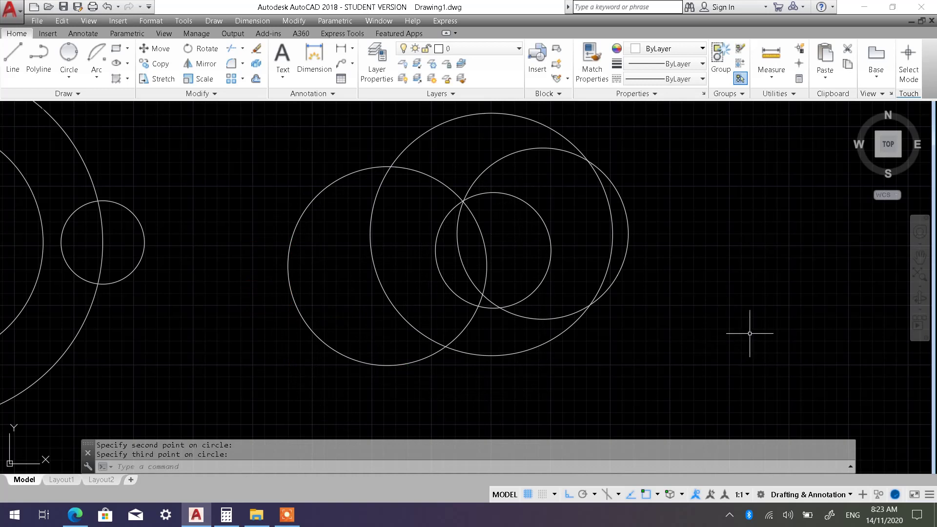
scroll(664, 299, "down", 2)
middle_click_drag(654, 265, 448, 273)
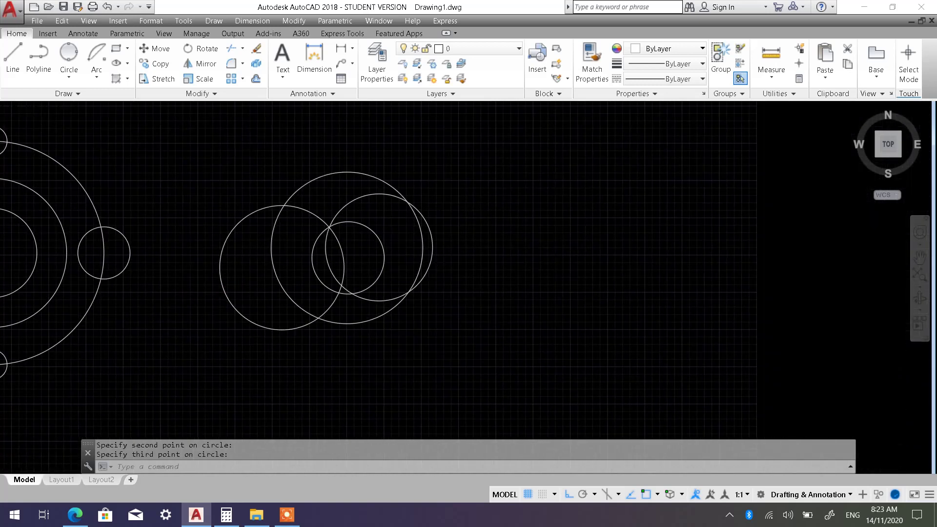
Step: Dismiss the circle list and the expanded Draw panel, then start a line
left_click(60, 84)
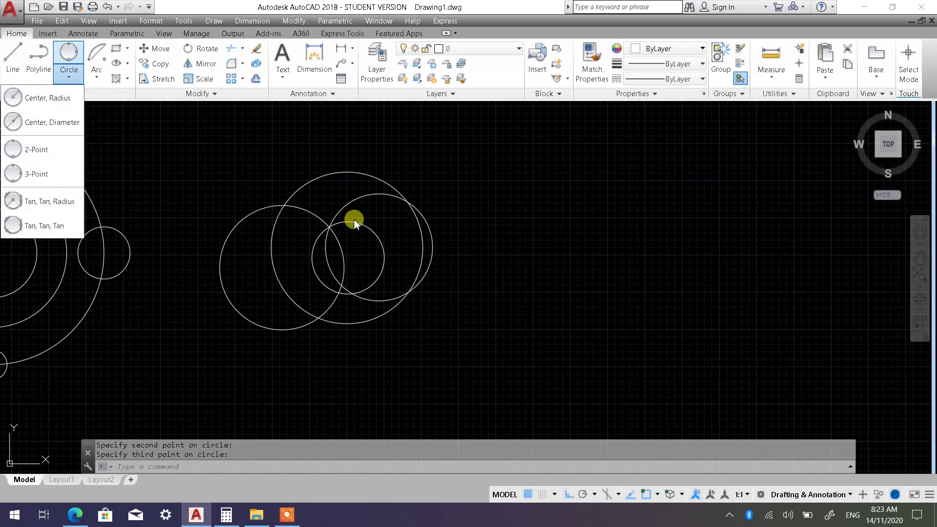
key("Escape")
key("Escape")
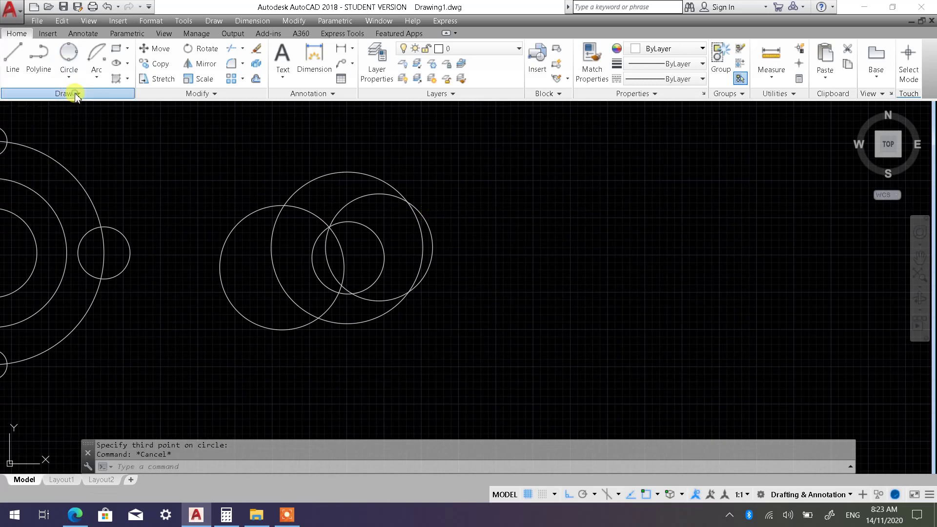
left_click(76, 94)
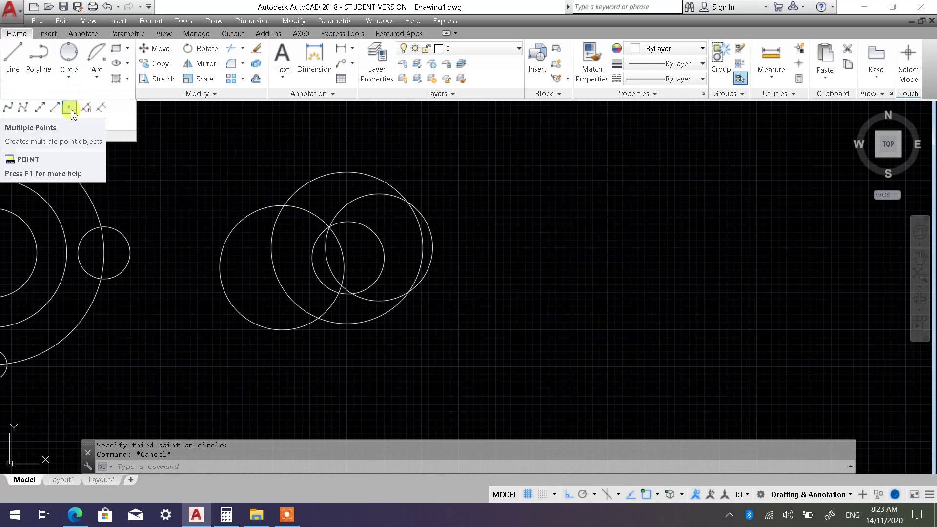
key("Escape")
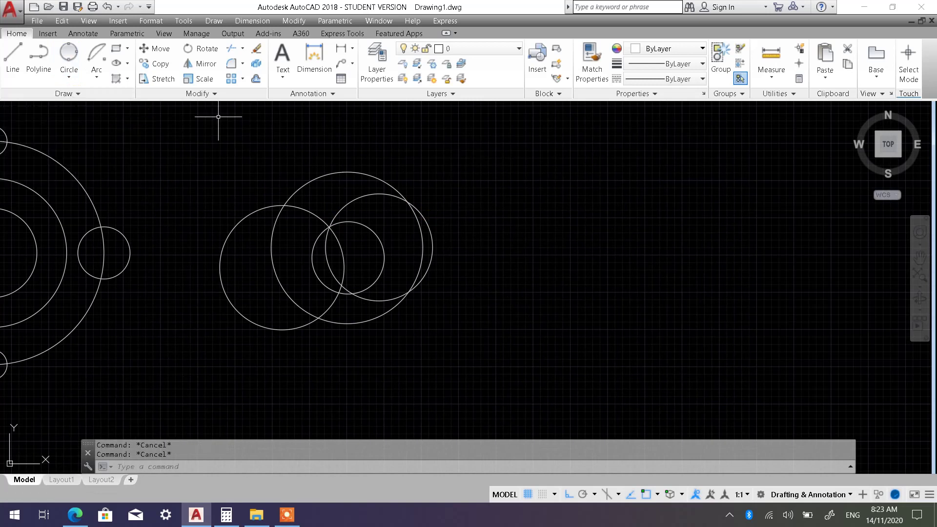
left_click(6, 62)
Step: Draw a diagonal line to the right of the circle cluster
left_click(635, 190)
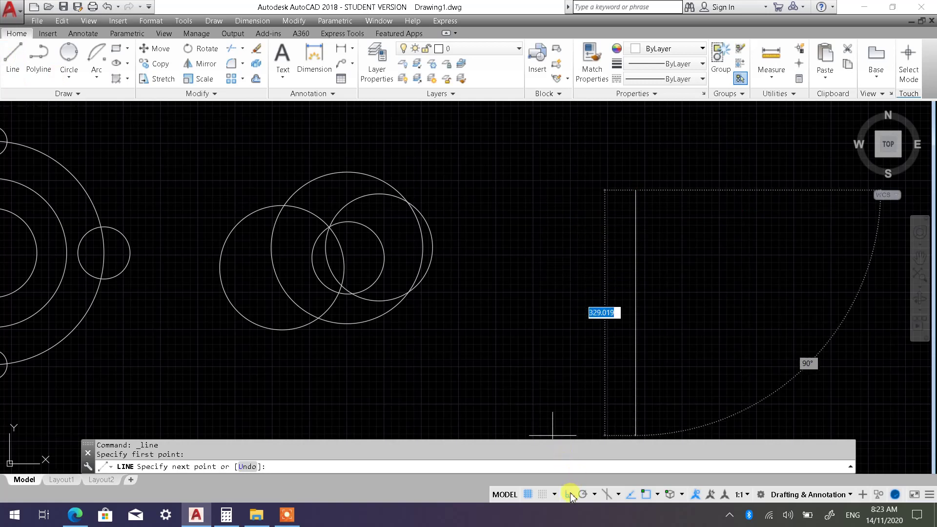
left_click(570, 495)
middle_click_drag(606, 323, 488, 346)
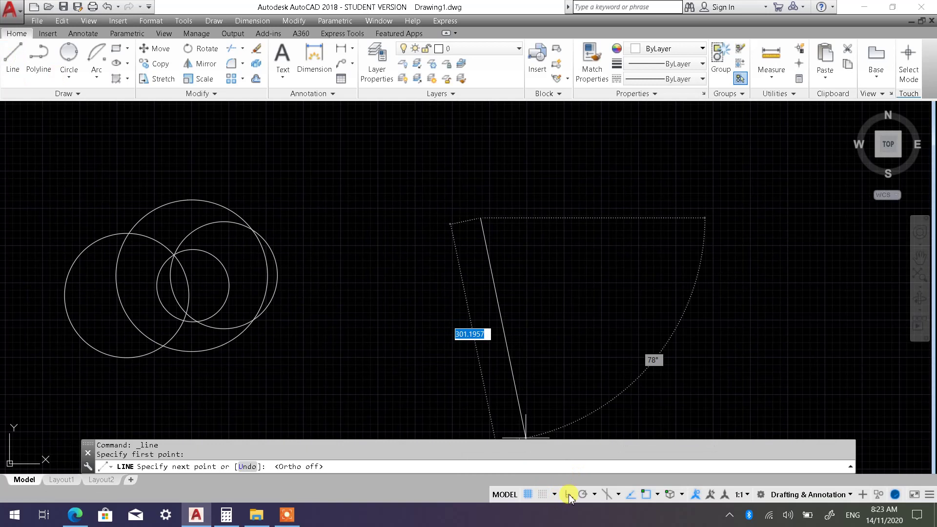
left_click(413, 281)
key("Escape")
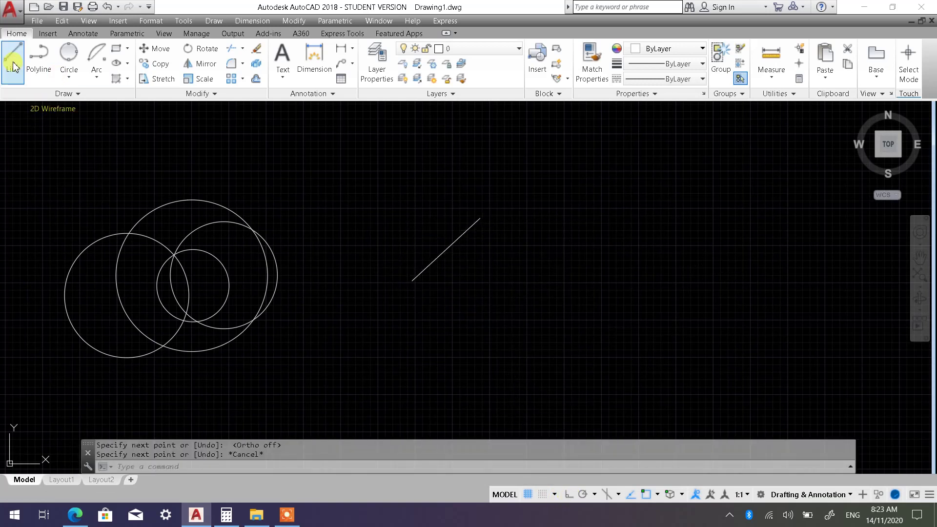
Step: Add a short vertical line and a lower slanted line as separate segments
left_click(15, 67)
left_click(544, 261)
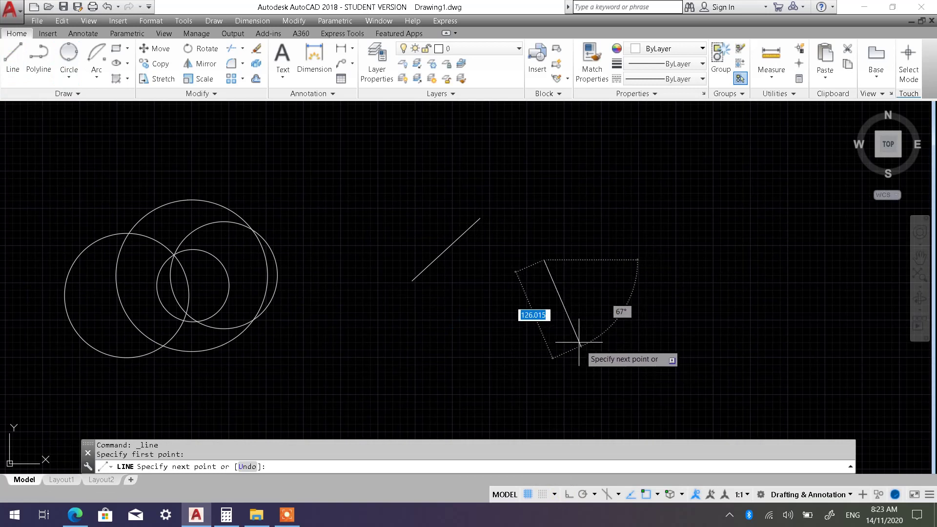
left_click(546, 328)
key("Escape")
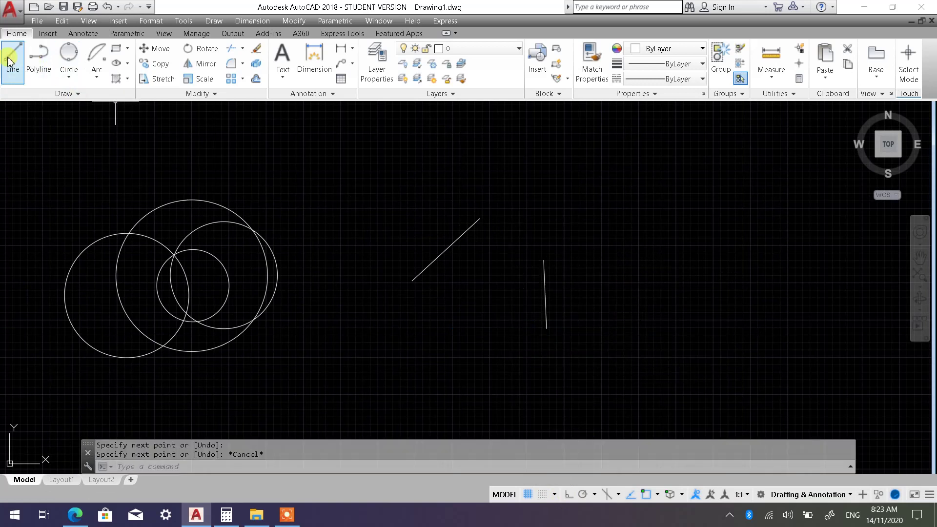
left_click(10, 62)
left_click(421, 341)
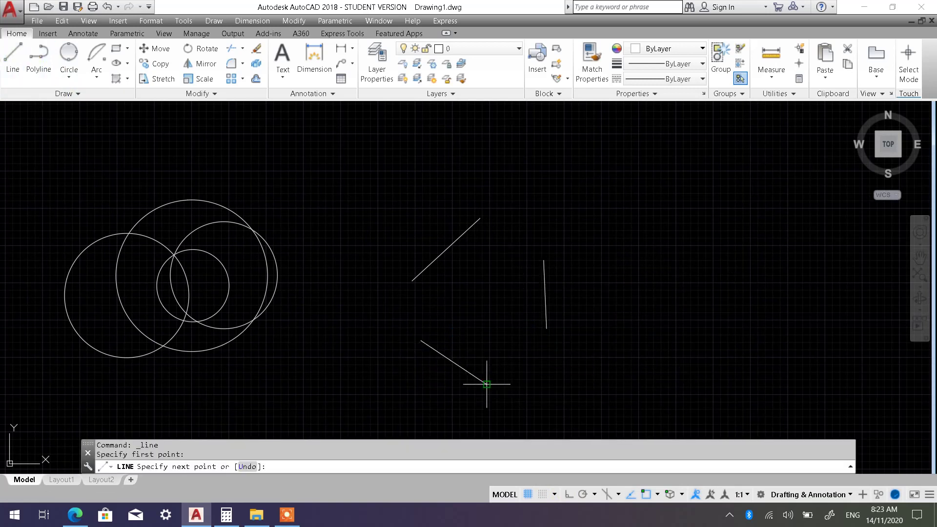
left_click(487, 384)
key("Escape")
middle_click_drag(517, 351, 499, 305)
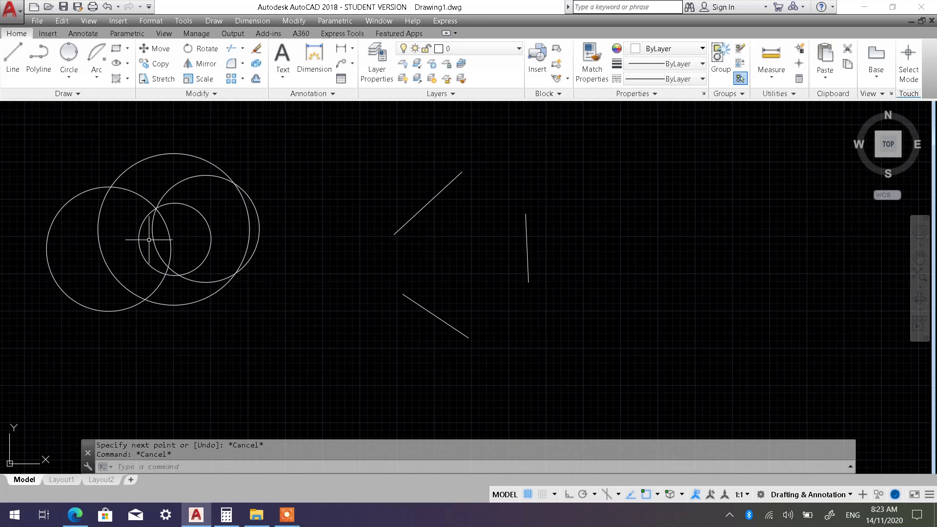
Step: Draw a 2-Point circle from the diagonal line's endpoint to the vertical line's top
left_click(64, 92)
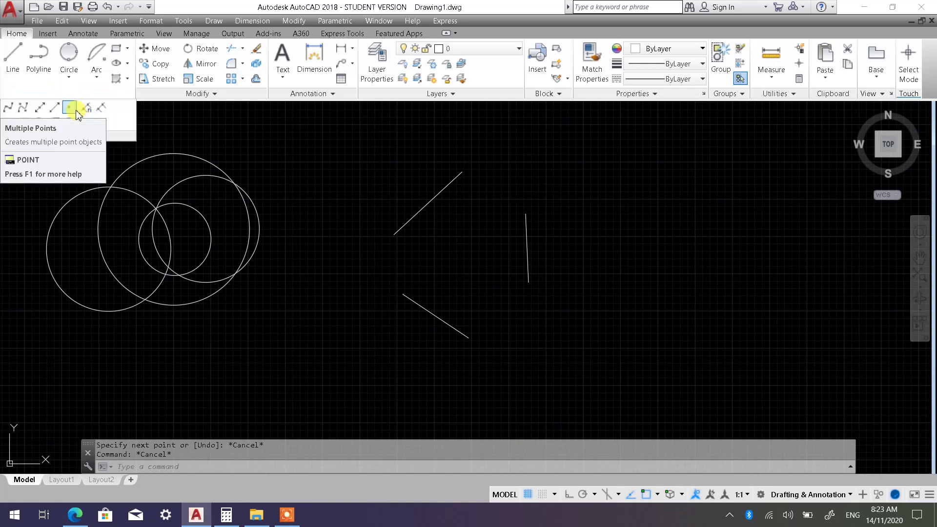
left_click(69, 77)
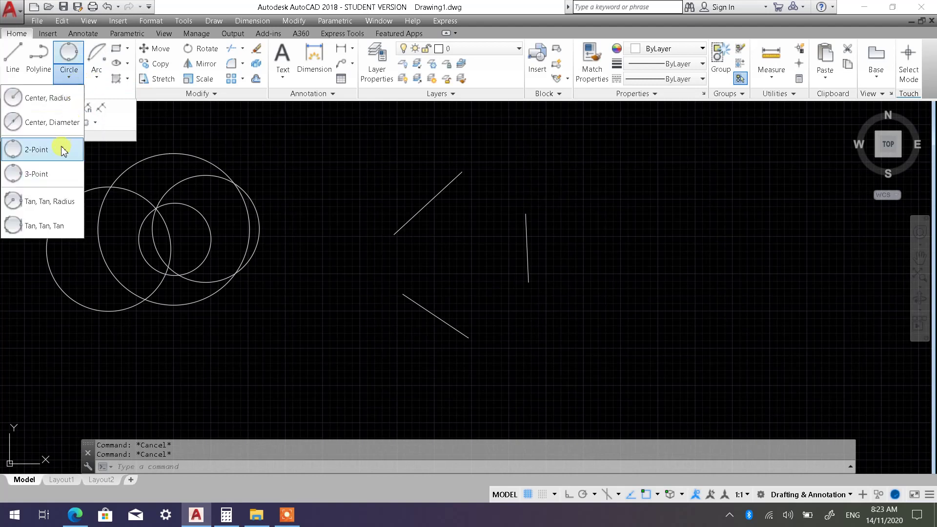
left_click(40, 148)
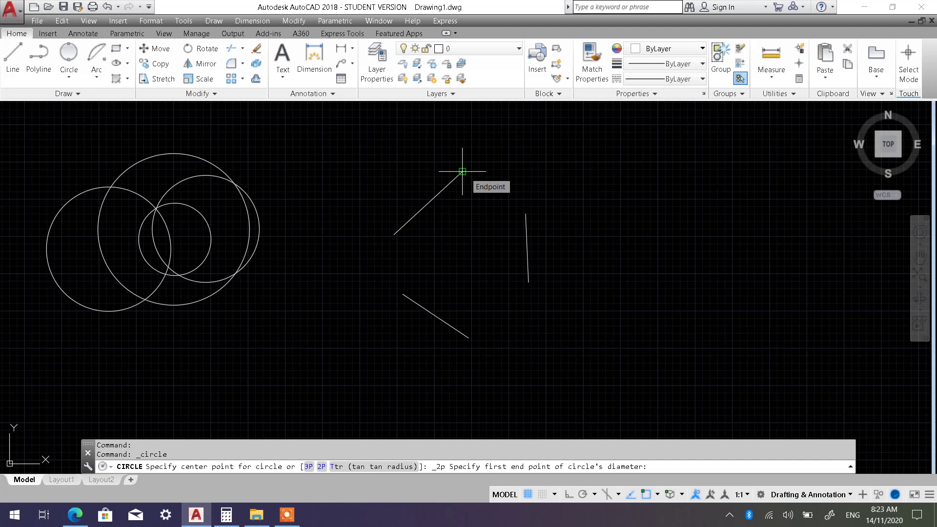
left_click(462, 171)
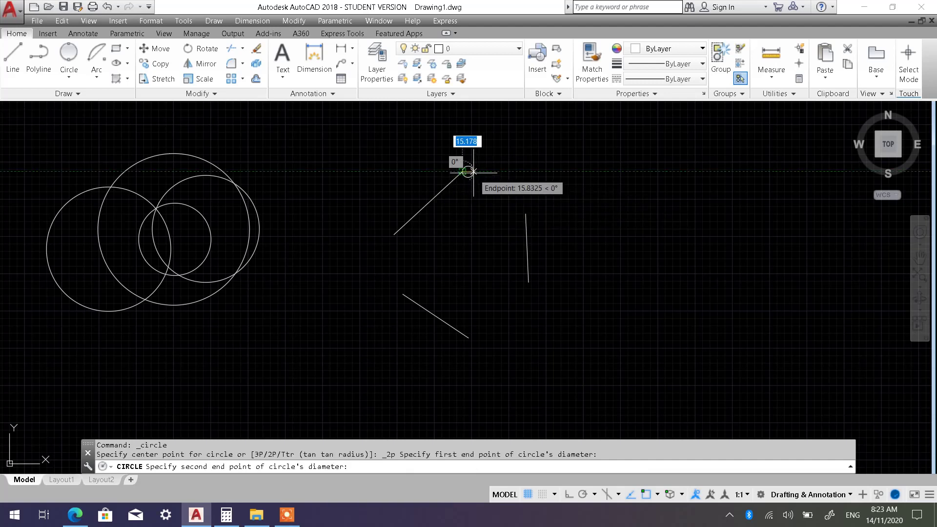
left_click(525, 214)
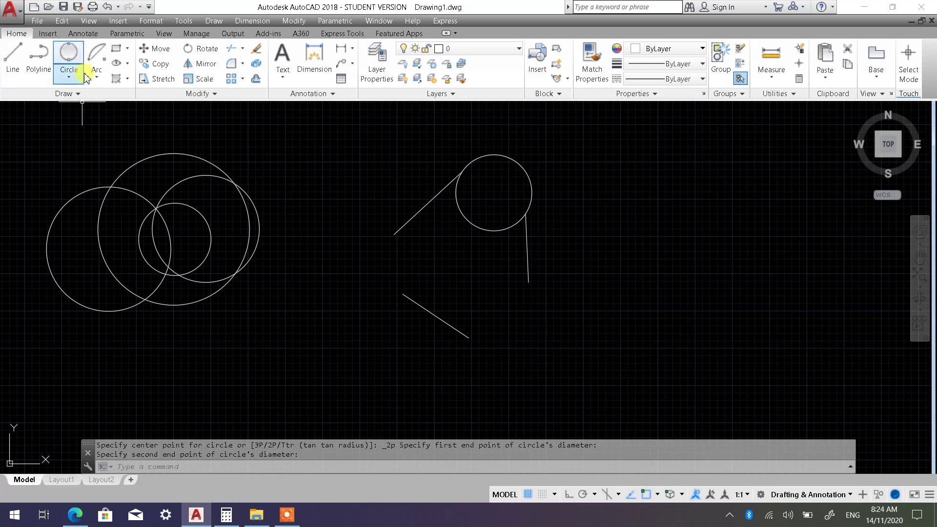
Step: Chain two more 2-Point circles down to the lower line, snapping to quadrants and endpoints
left_click(69, 78)
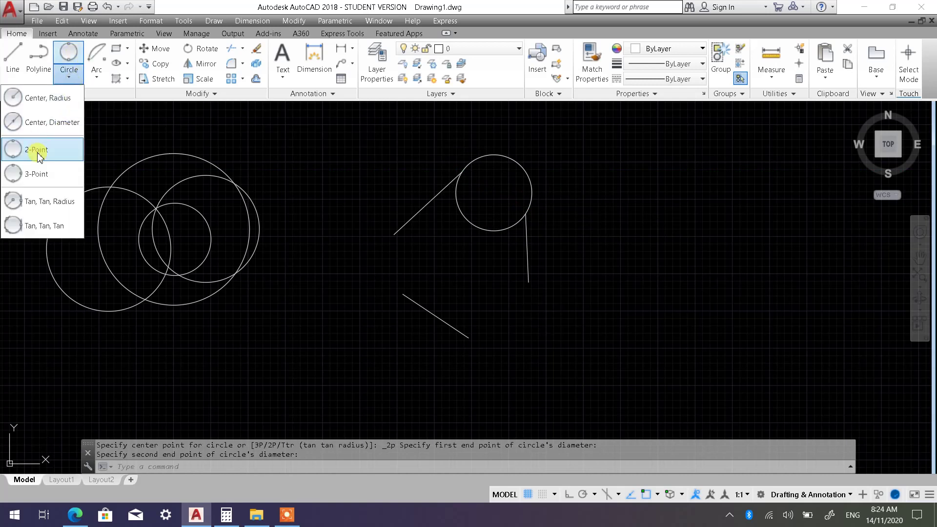
left_click(39, 151)
left_click(529, 282)
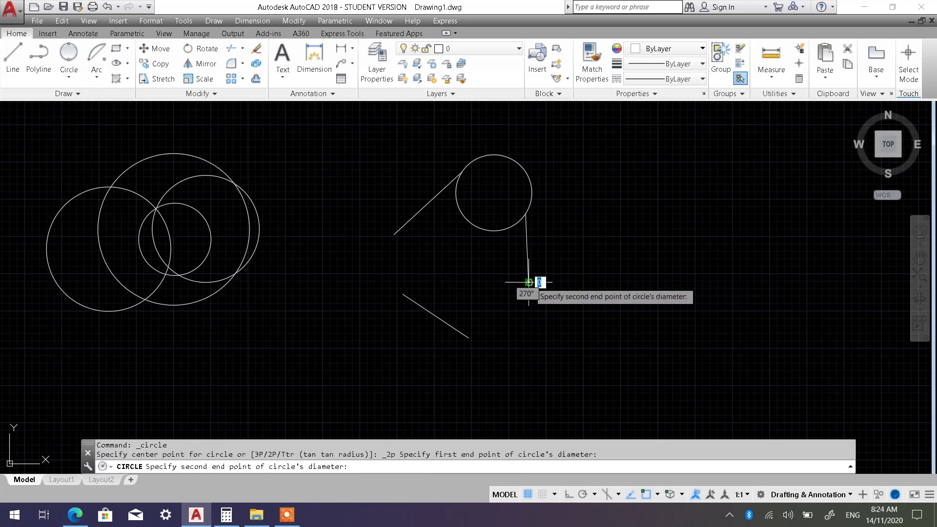
left_click(494, 230)
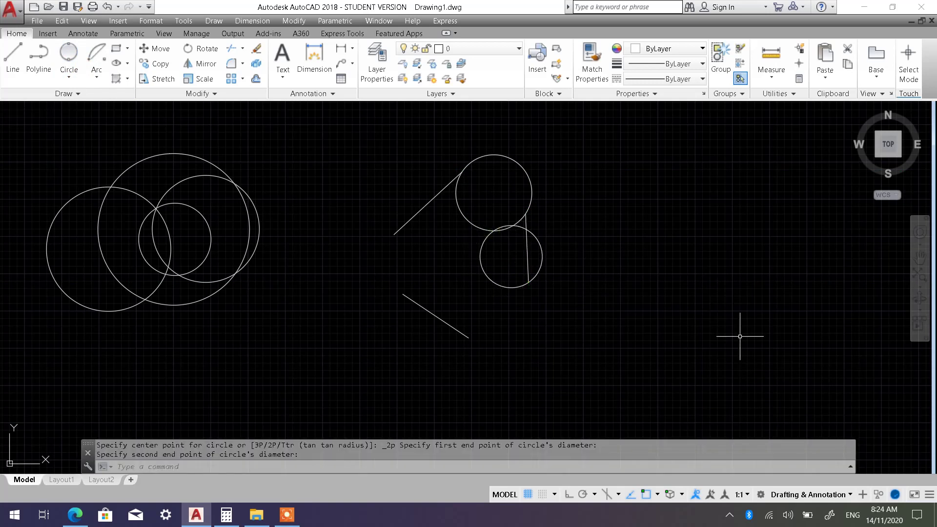
left_click(68, 77)
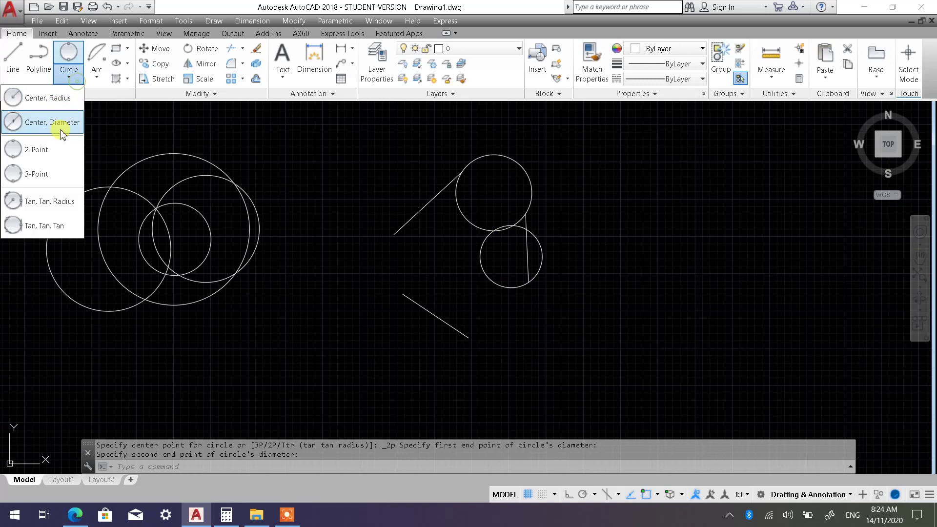
left_click(51, 151)
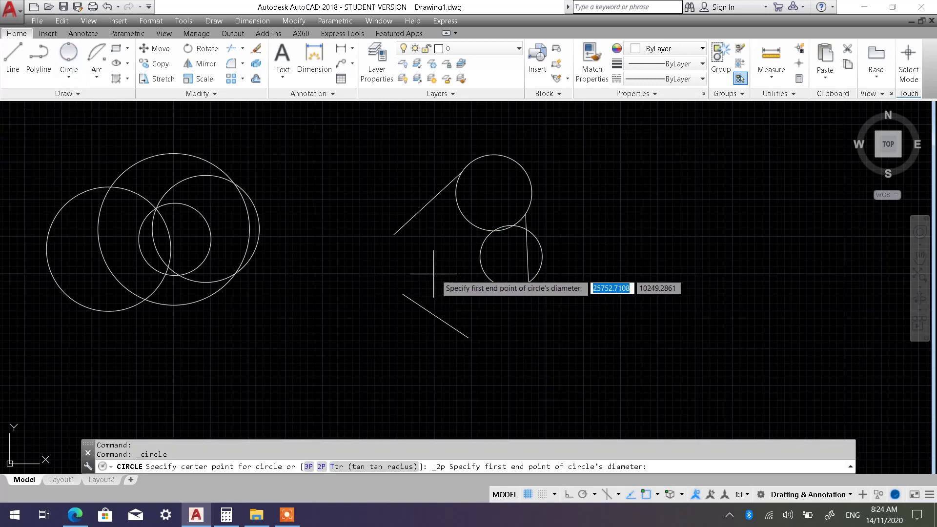
left_click(468, 338)
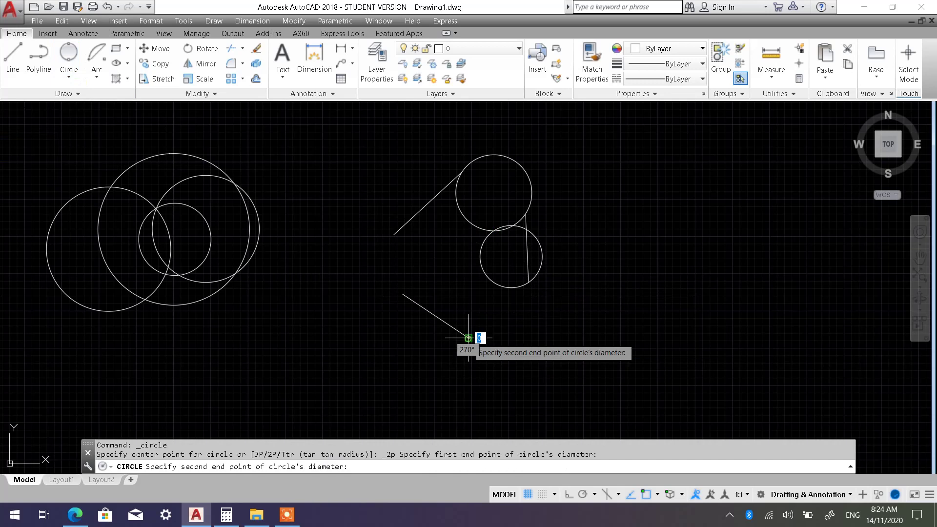
left_click(511, 288)
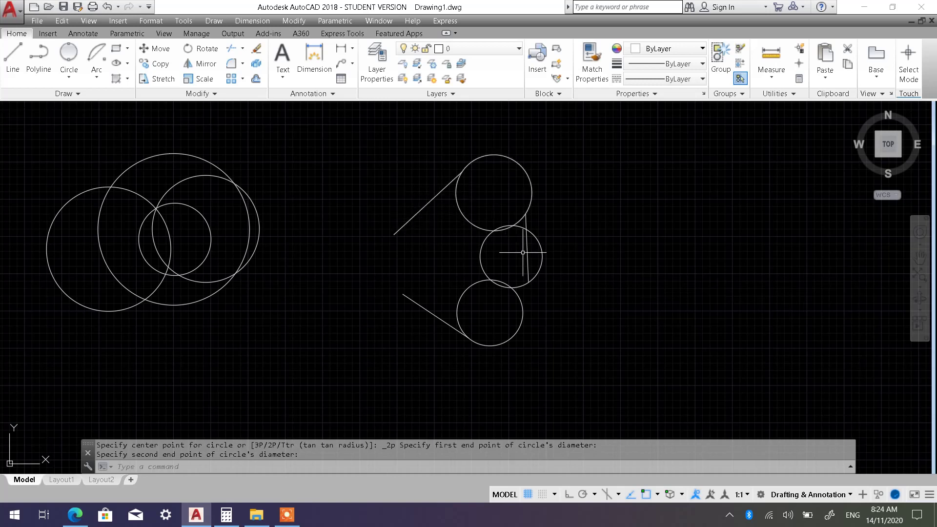
Step: Crossing-select the right-side lines and circles and delete them
left_click(593, 334)
left_click(385, 195)
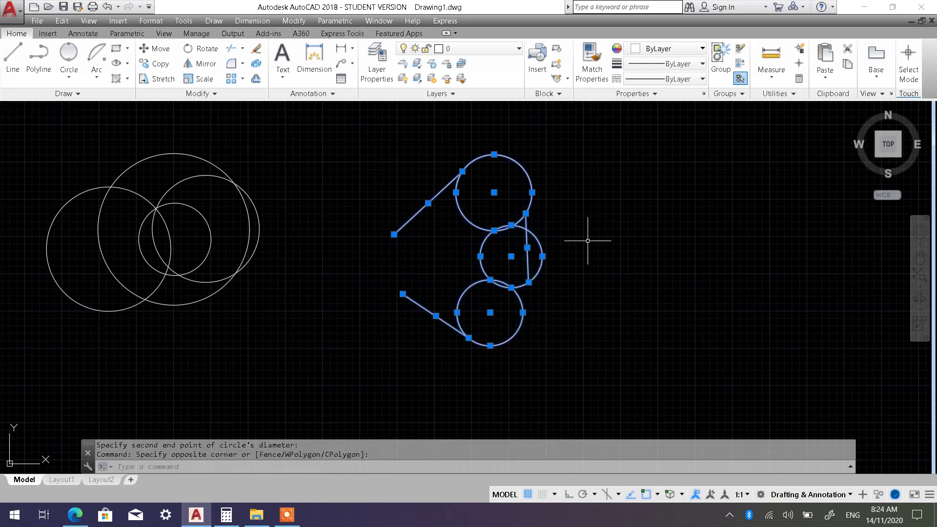
key("Delete")
Step: Draw the first Center, Radius circle right of the overlapping circles
left_click(69, 77)
left_click(49, 97)
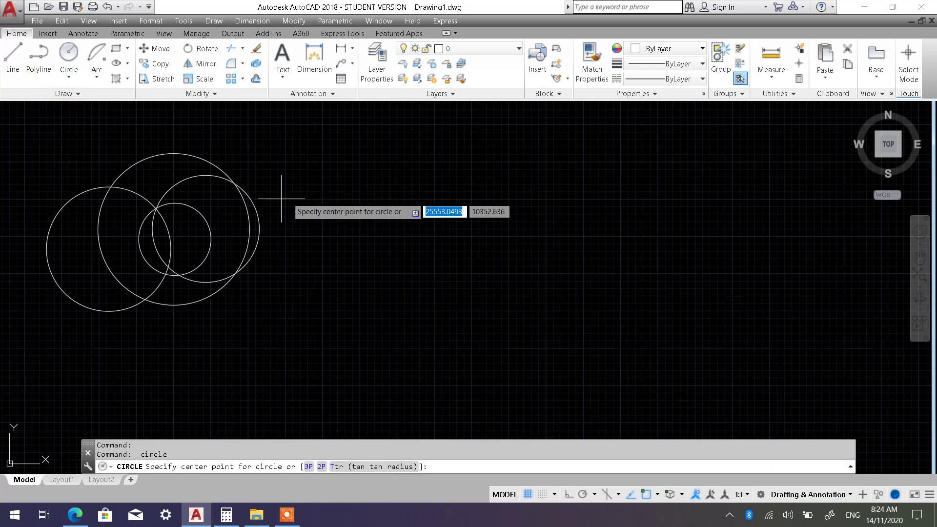
key("Escape")
left_click(67, 95)
left_click(69, 77)
left_click(49, 99)
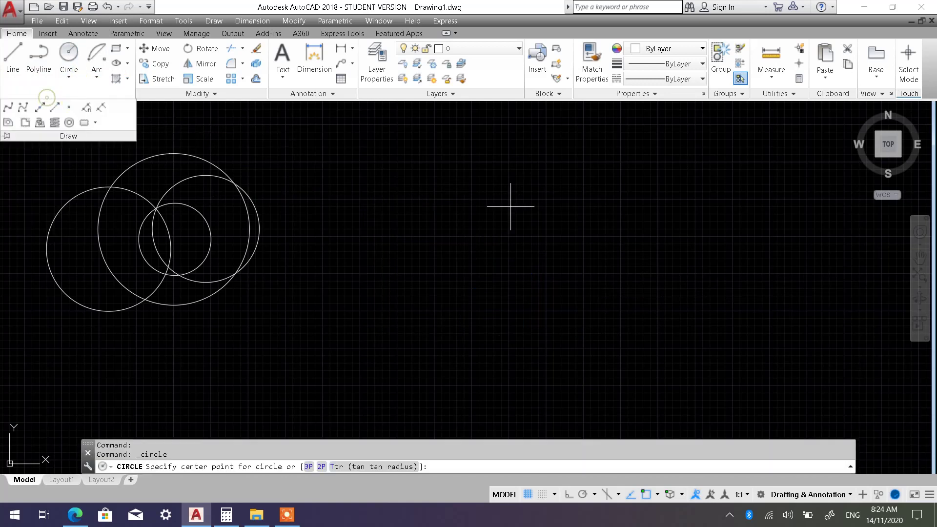
left_click(69, 77)
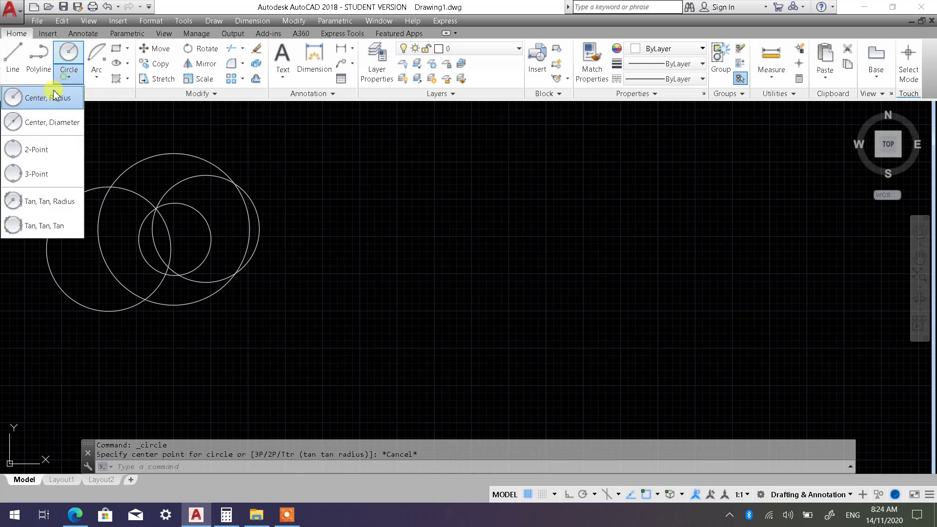
left_click(57, 96)
left_click(460, 224)
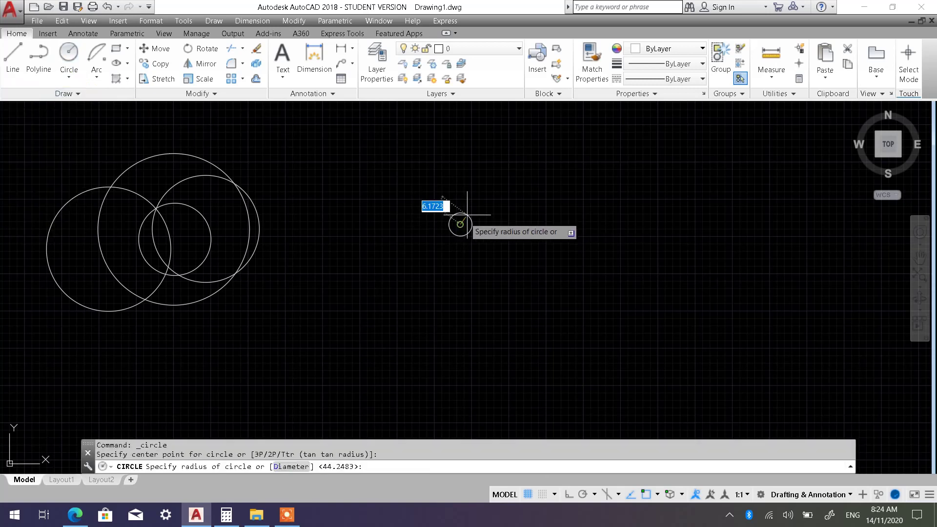
left_click(492, 199)
Step: Add two more Center, Radius circles, one to the upper right and one to the lower right
left_click(69, 77)
left_click(49, 97)
left_click(595, 183)
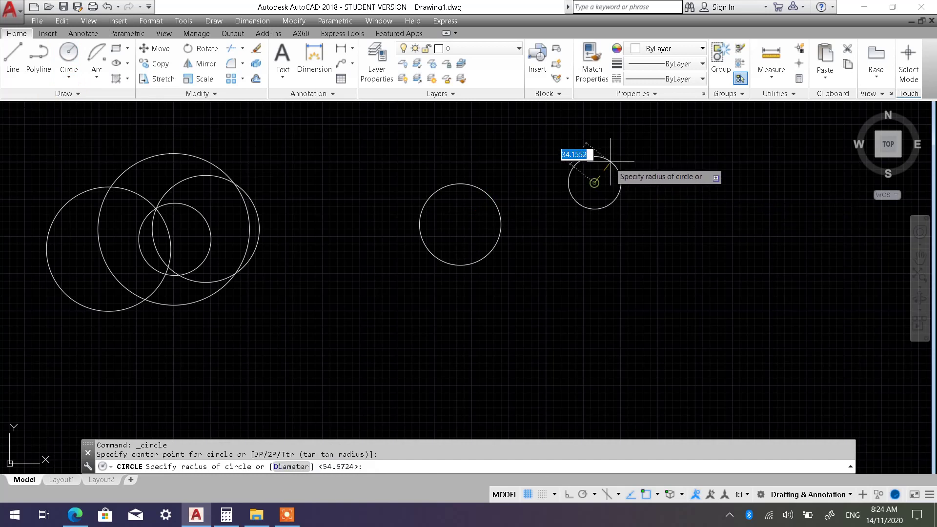
left_click(618, 155)
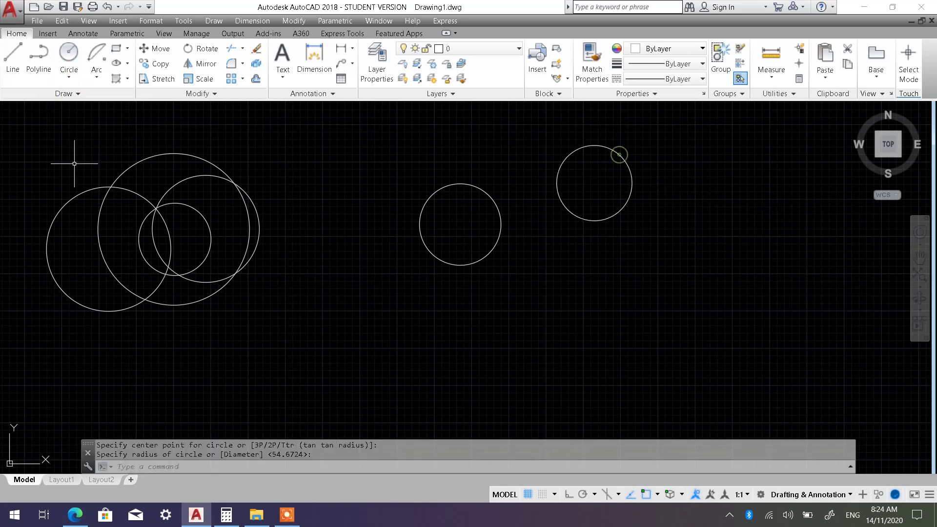
left_click(69, 77)
left_click(49, 100)
left_click(571, 328)
left_click(609, 308)
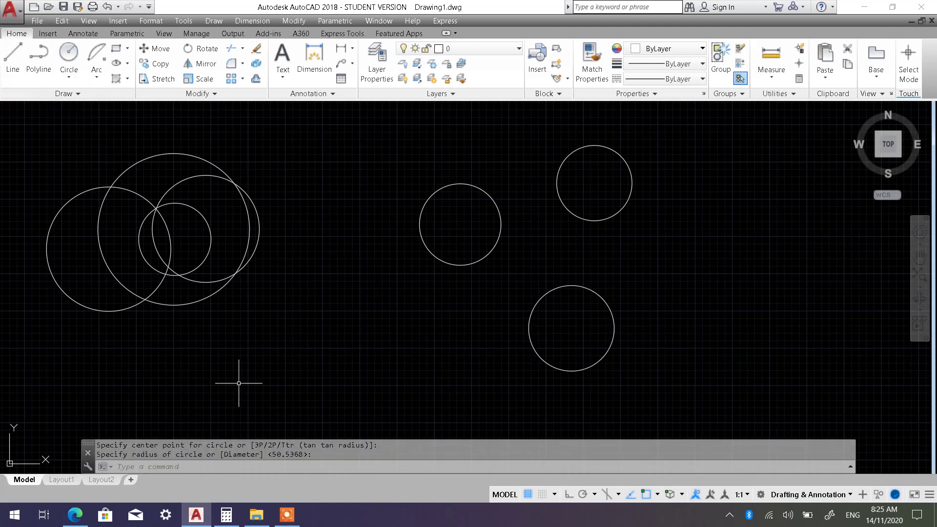
left_click(69, 77)
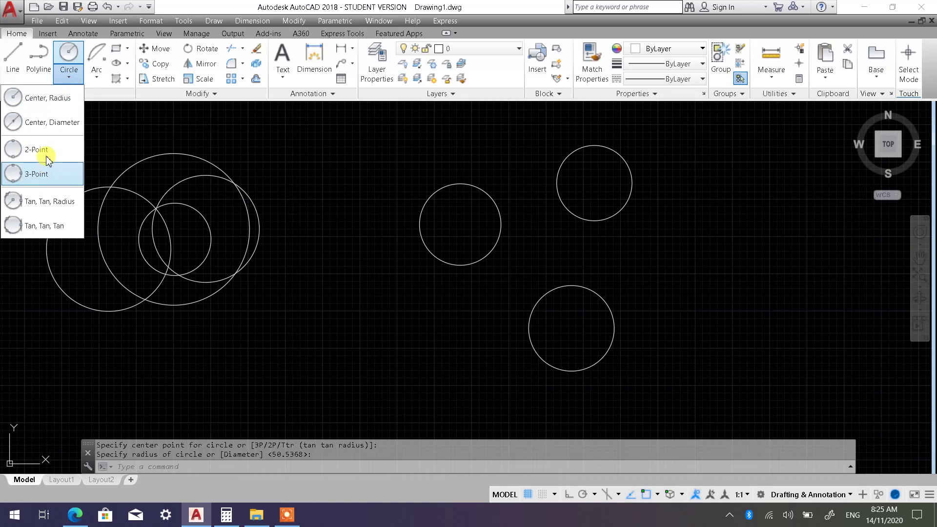
Step: Draw a large 2-Point circle from the left circle's top to the lower circle's top, then delete it
left_click(47, 153)
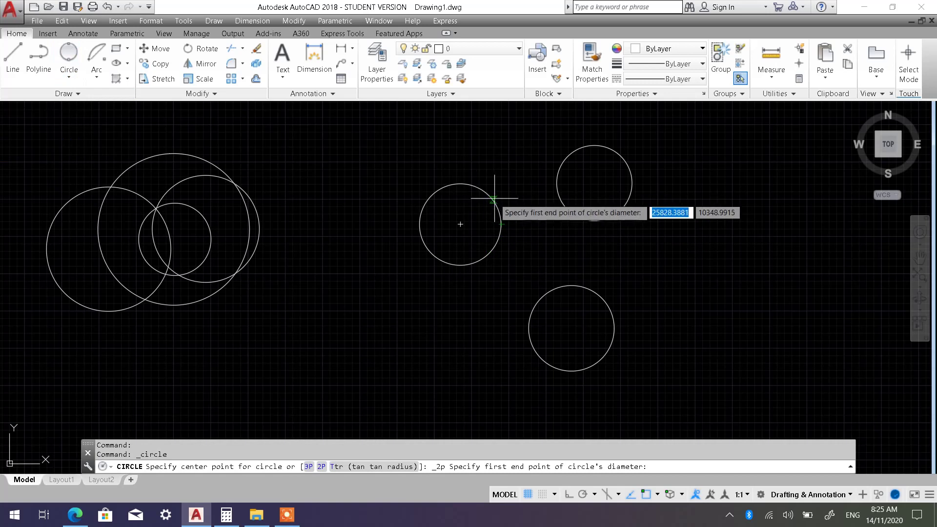
left_click(460, 184)
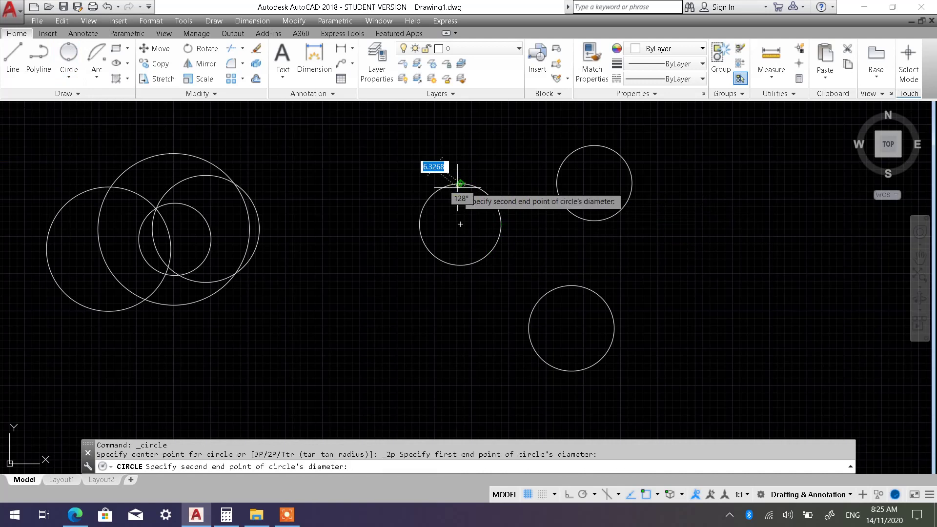
left_click(571, 285)
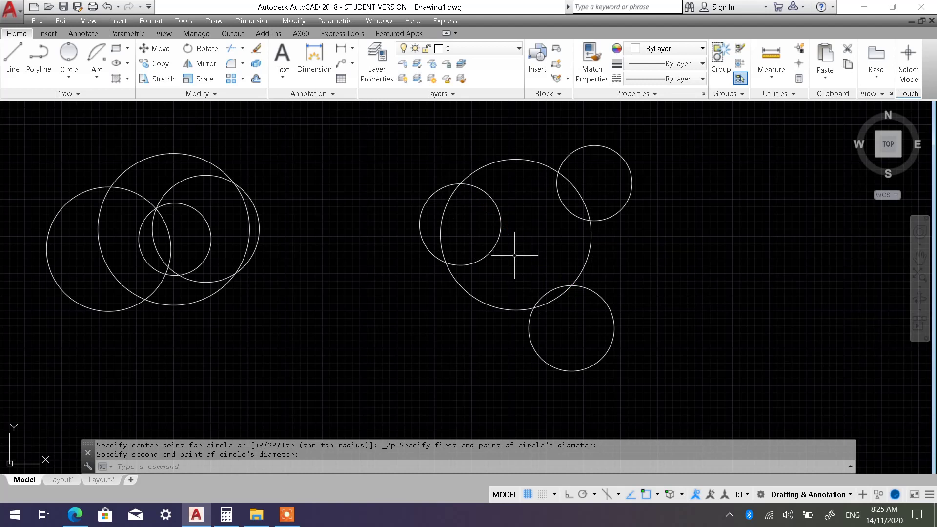
left_click(602, 257)
left_click(566, 247)
key("Delete")
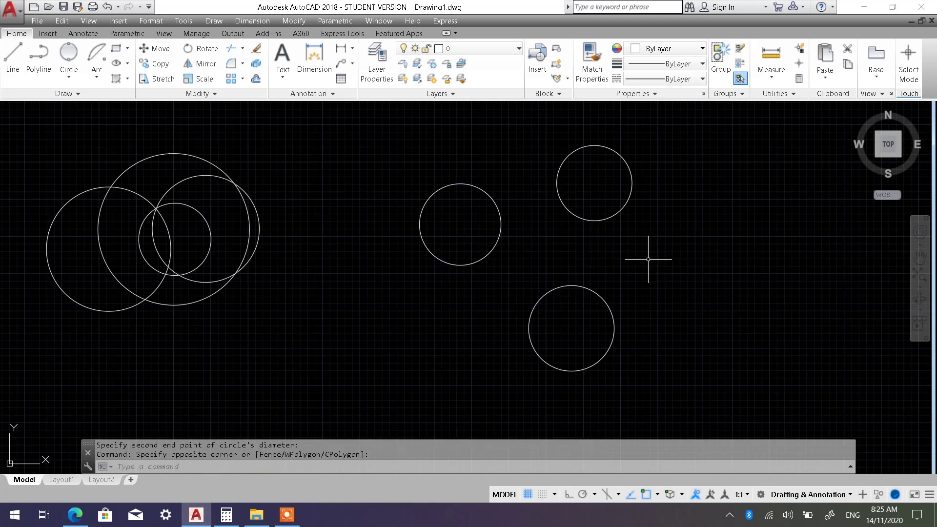
Step: Draw a 2-Point circle between the left and lower circles and pan across all three
left_click(69, 77)
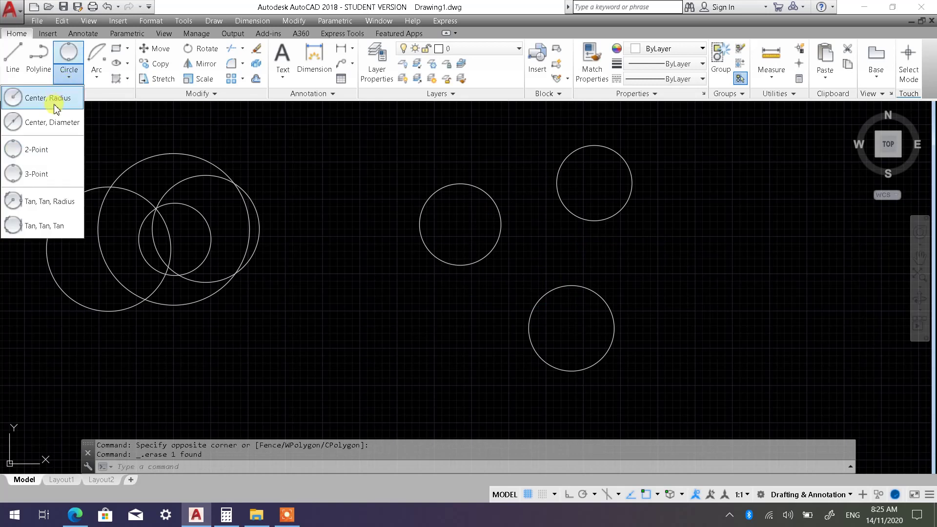
left_click(47, 151)
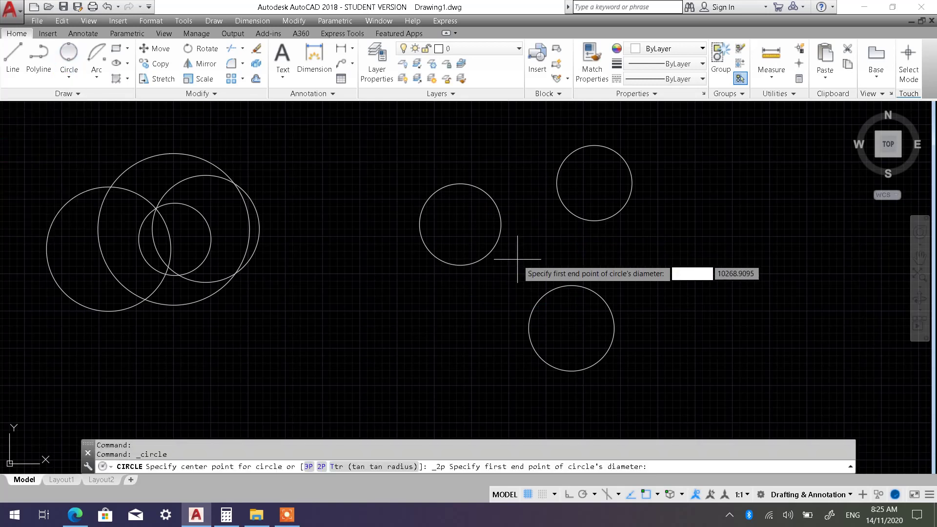
left_click(489, 254)
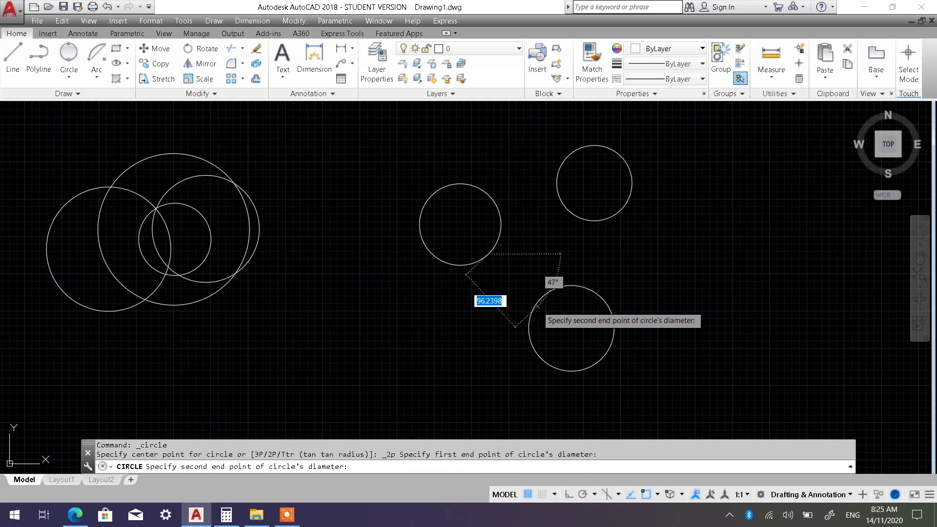
left_click(535, 308)
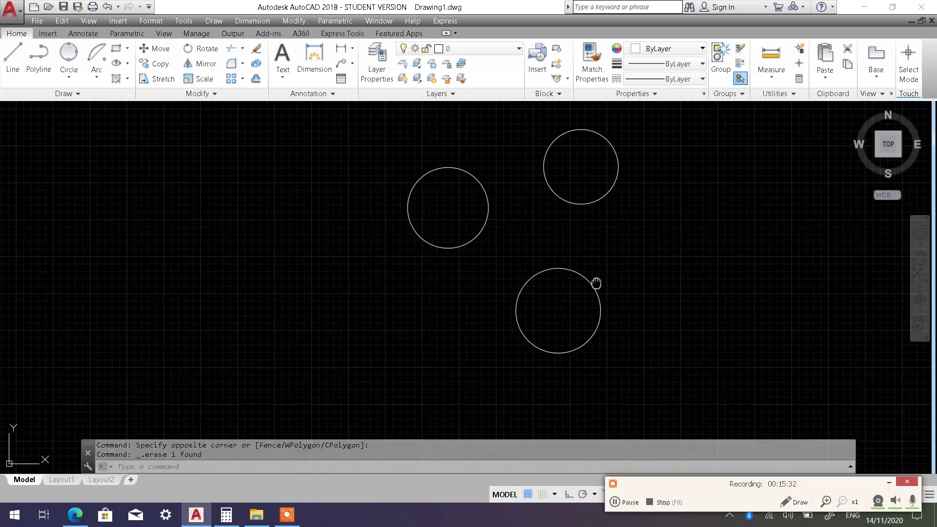
middle_click_drag(596, 282, 535, 279)
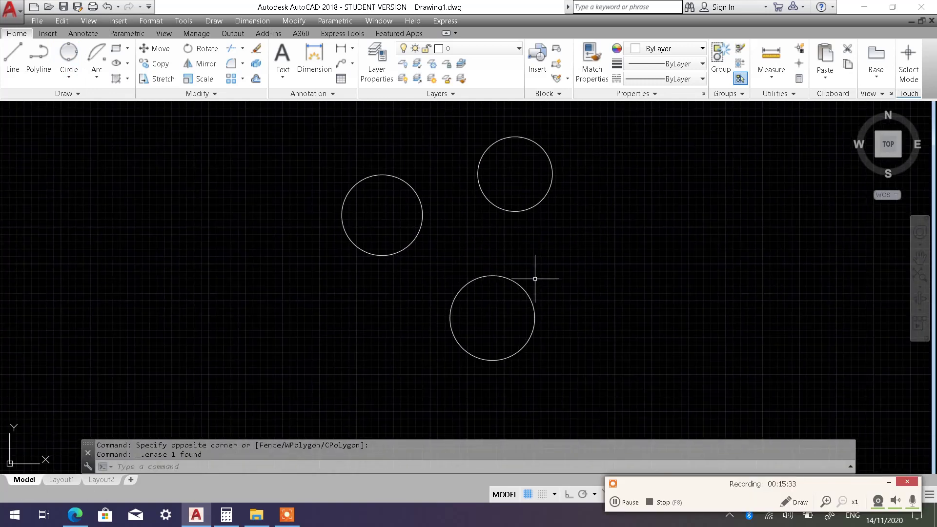
scroll(470, 248, "up", 2)
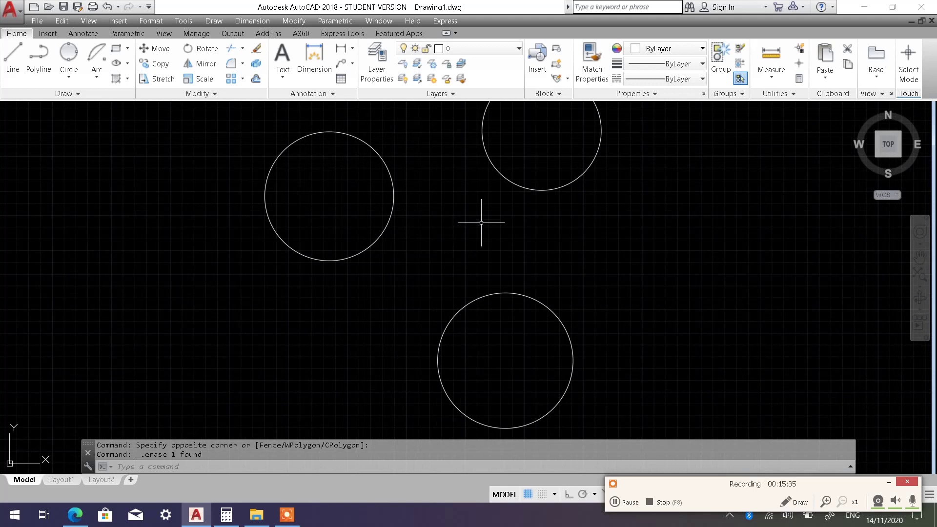
scroll(471, 218, "down", 2)
middle_click_drag(477, 216, 456, 252)
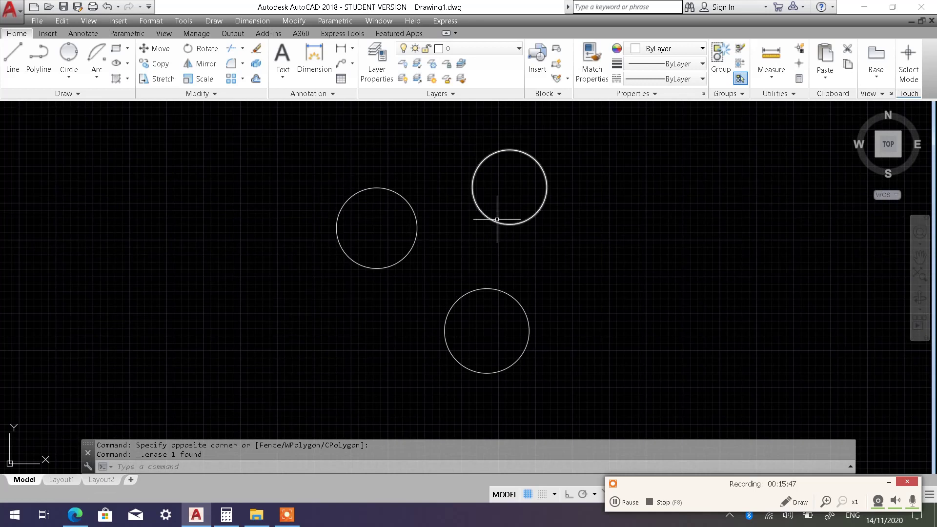
scroll(435, 267, "up", 2)
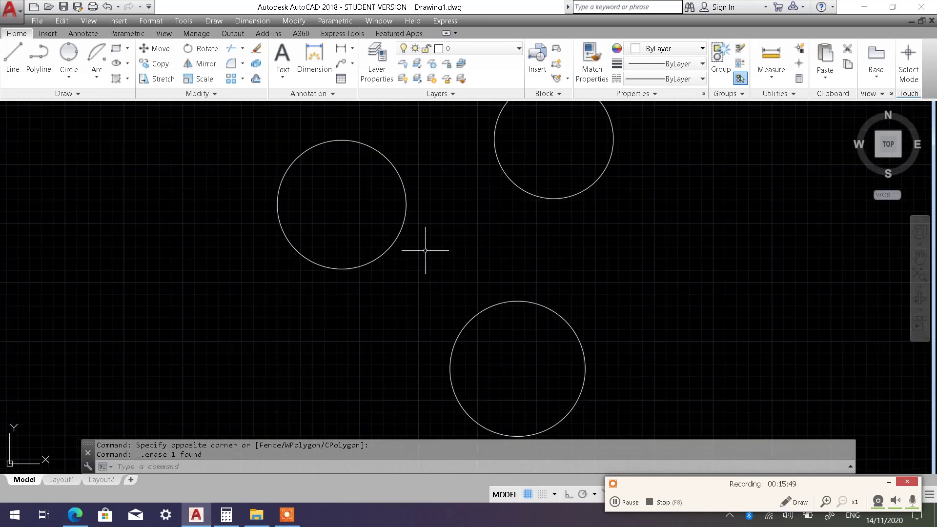
scroll(424, 247, "down", 2)
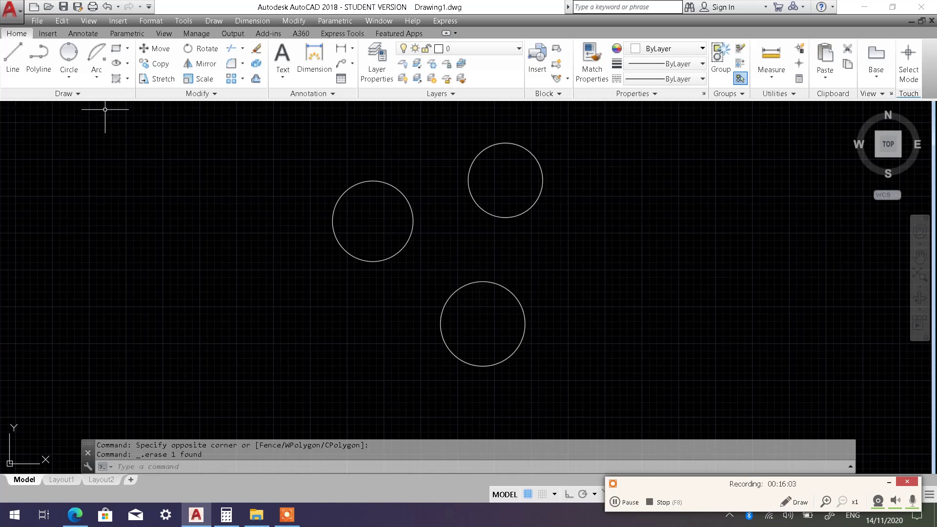
Step: Start the 3-Point and then the 2-Point circle commands and cancel without drawing
left_click(69, 78)
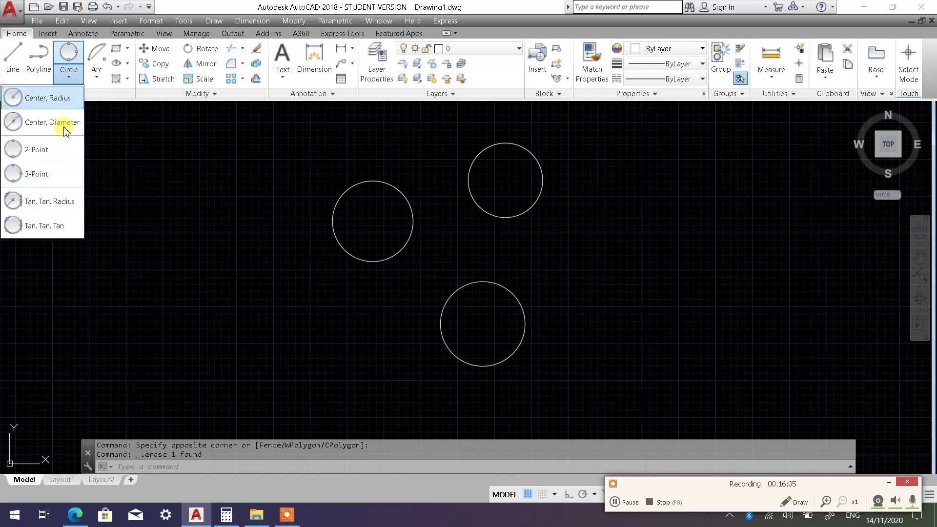
left_click(54, 174)
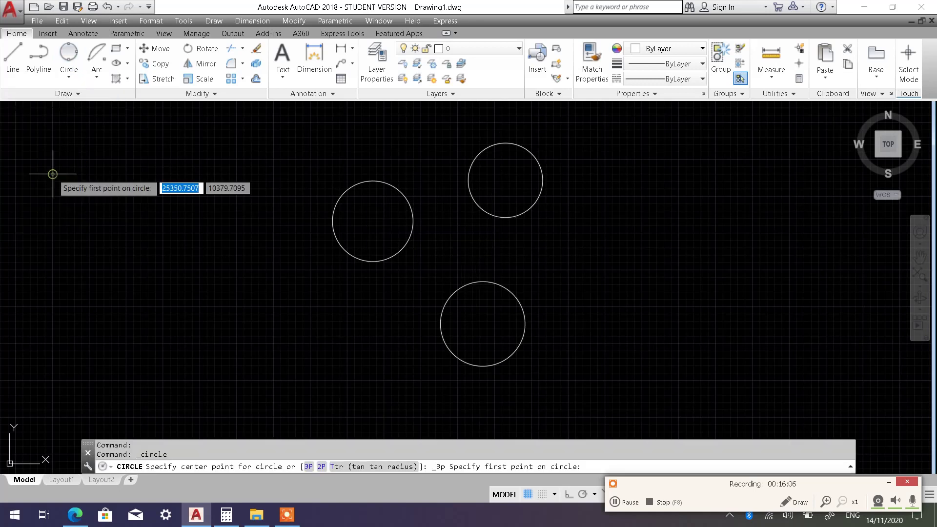
left_click(70, 80)
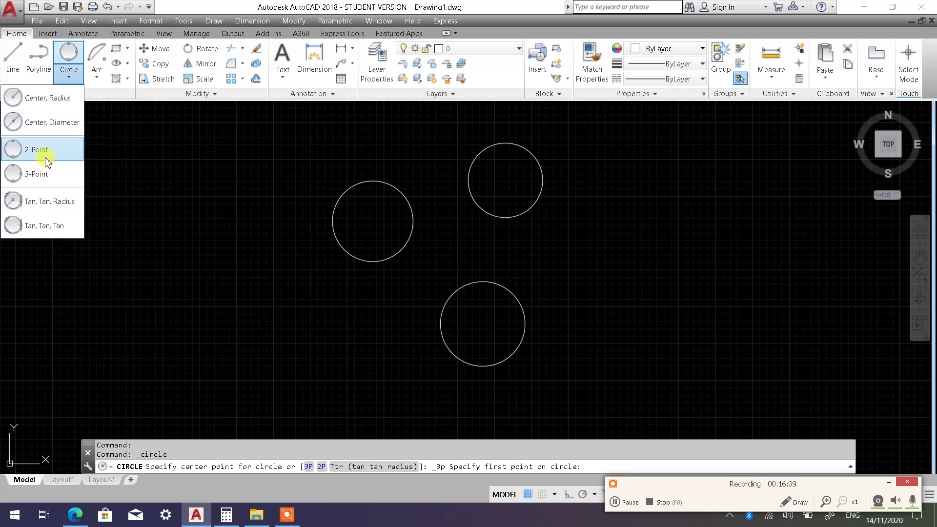
left_click(47, 151)
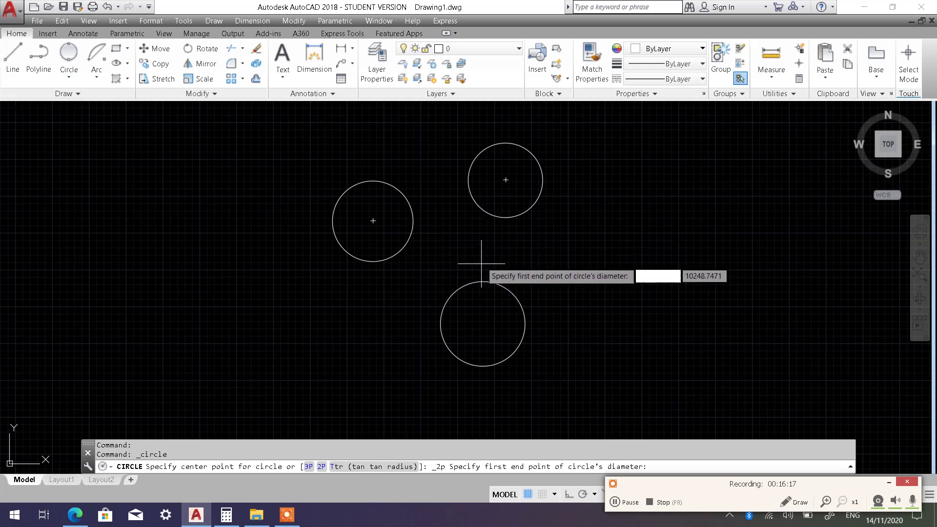
left_click(69, 76)
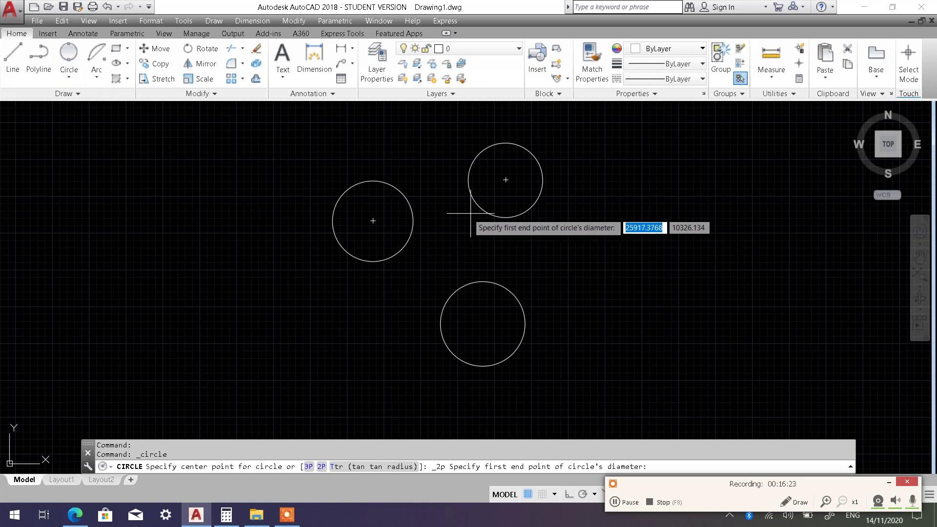
key("Escape")
Step: Restart the 3-Point circle, reframe the three circles, and cancel it again
left_click(75, 84)
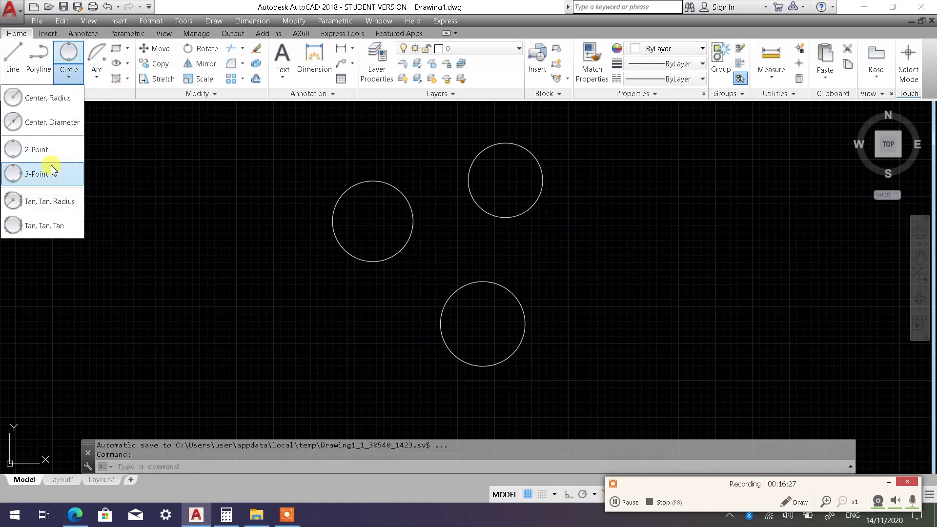
left_click(58, 166)
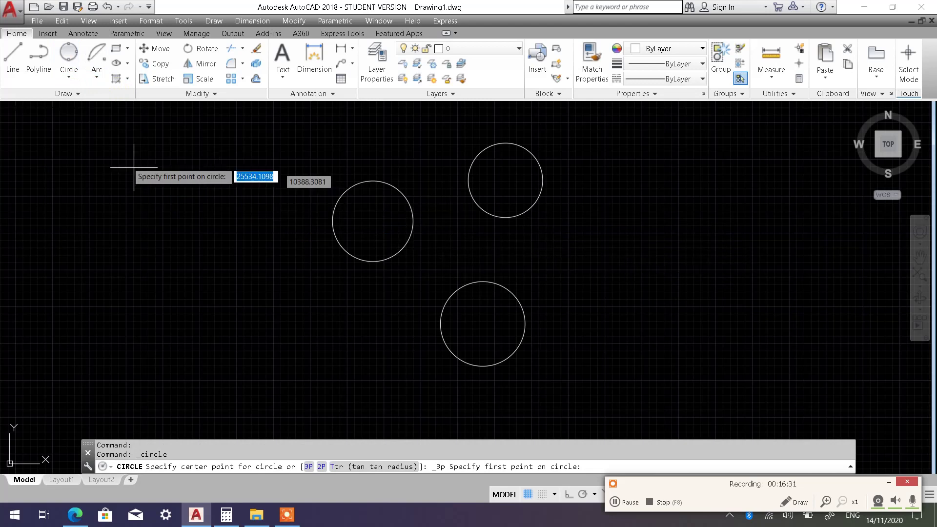
key("Escape")
left_click(75, 82)
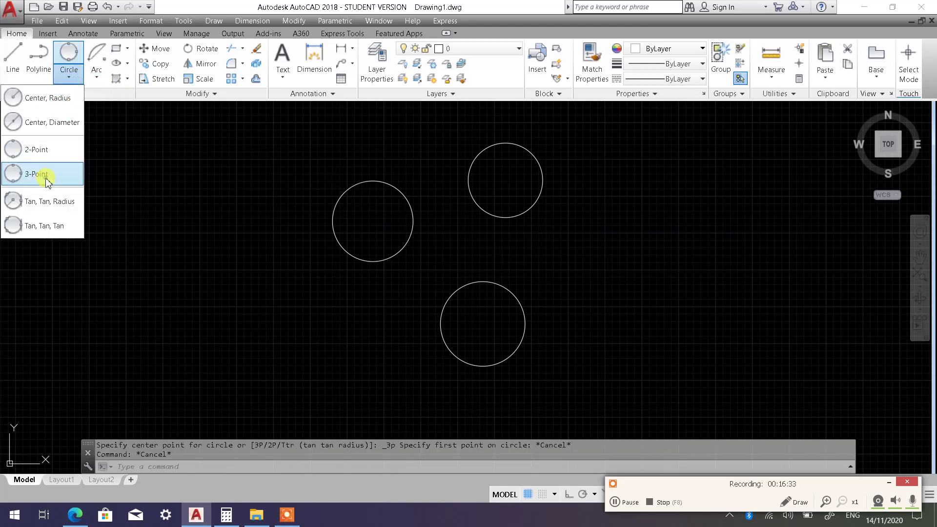
left_click(48, 177)
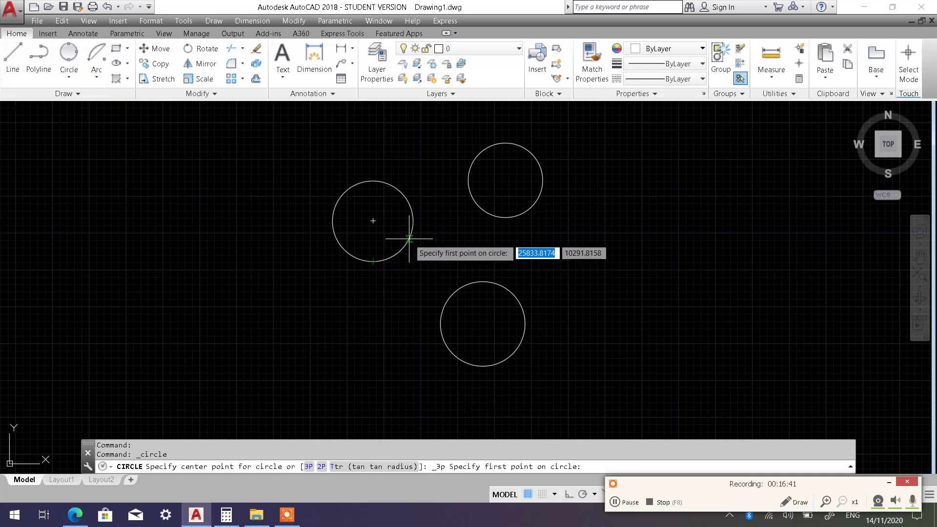
scroll(409, 239, "up", 2)
scroll(408, 240, "up", 2)
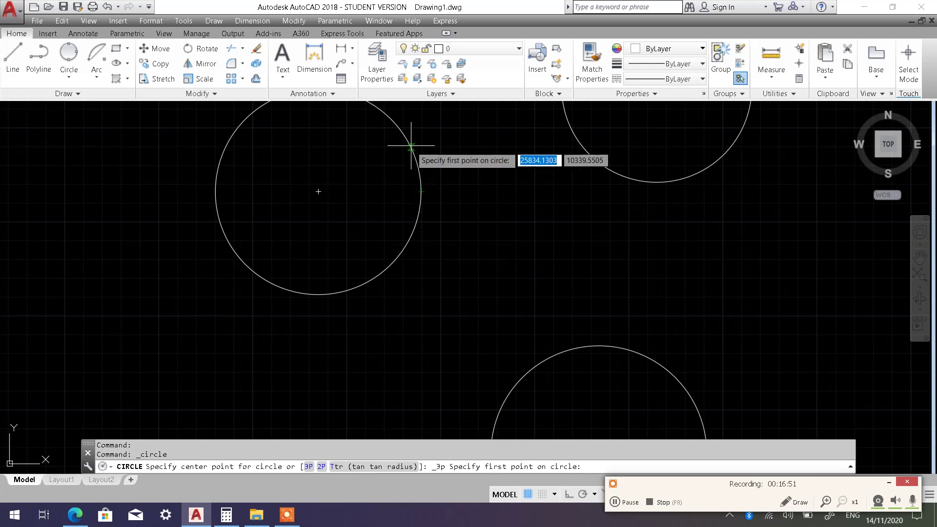
scroll(411, 145, "down", 2)
middle_click_drag(411, 145, 381, 196)
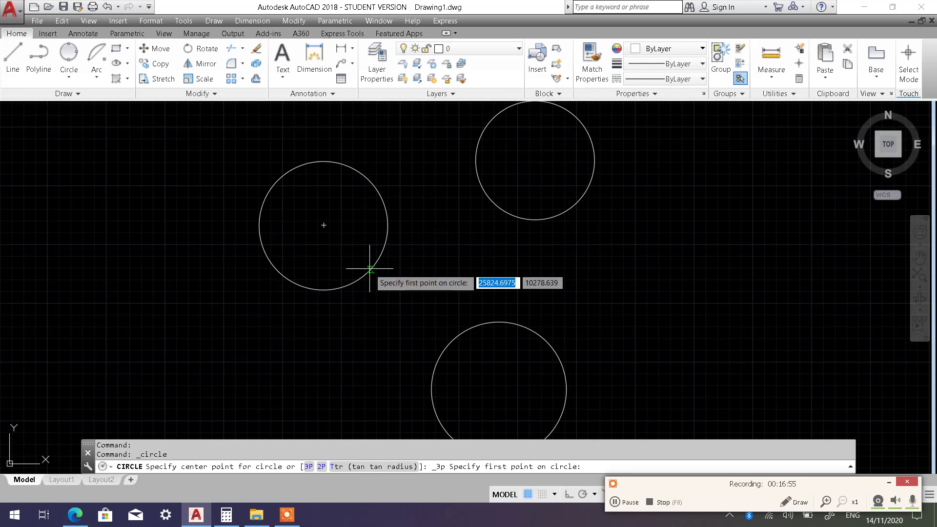
key("Escape")
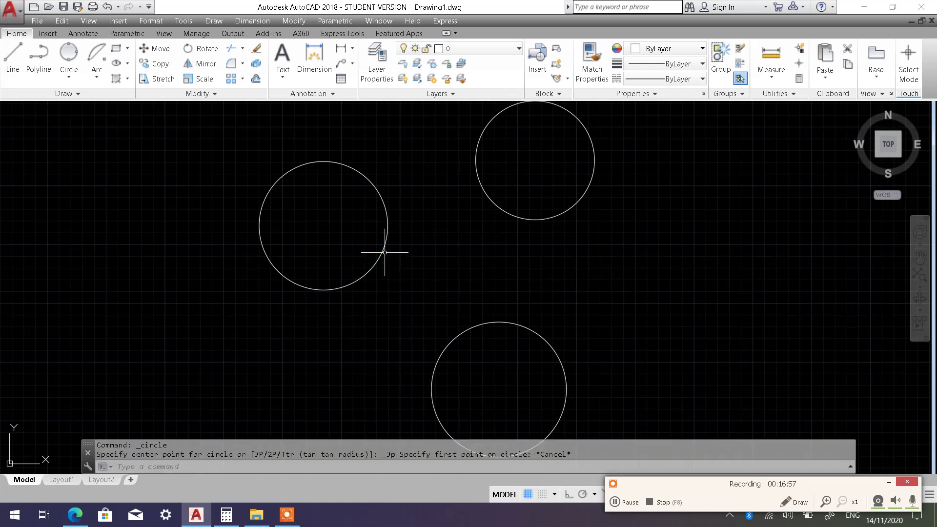
left_click(186, 21)
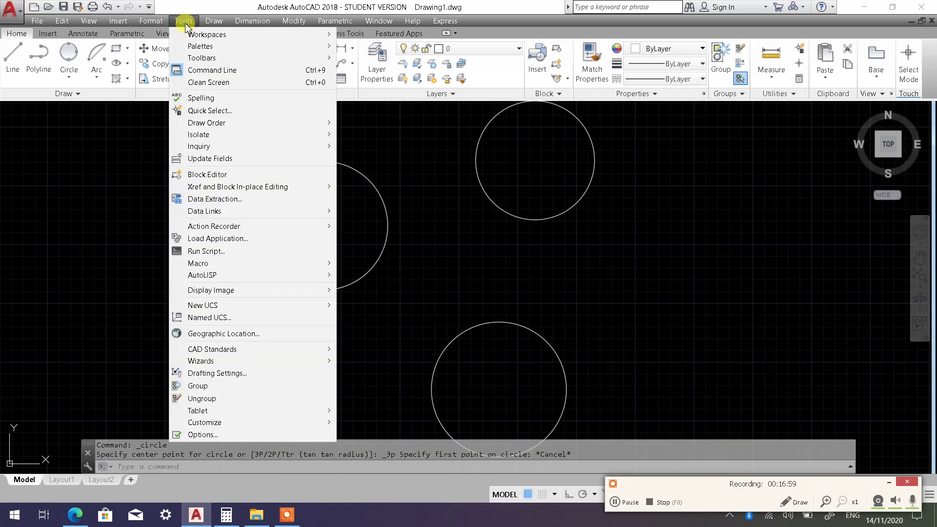
left_click(255, 375)
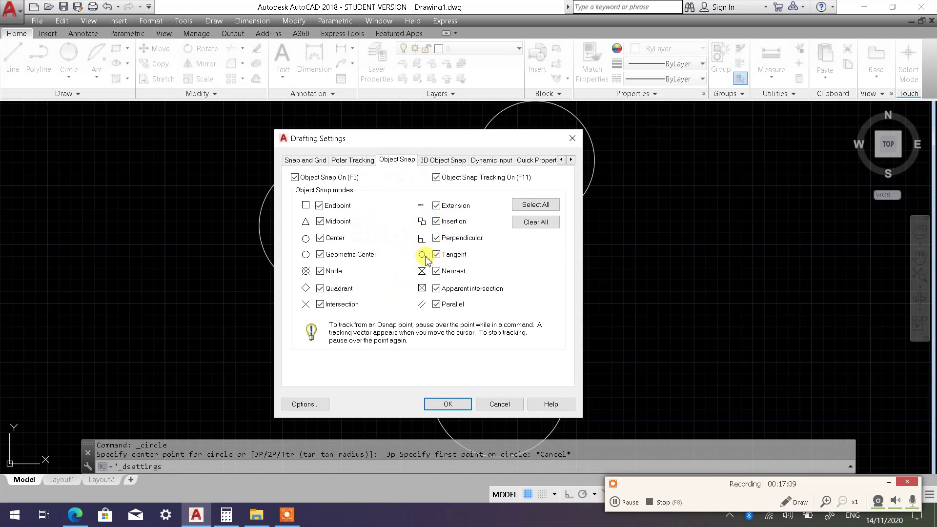
left_click(493, 405)
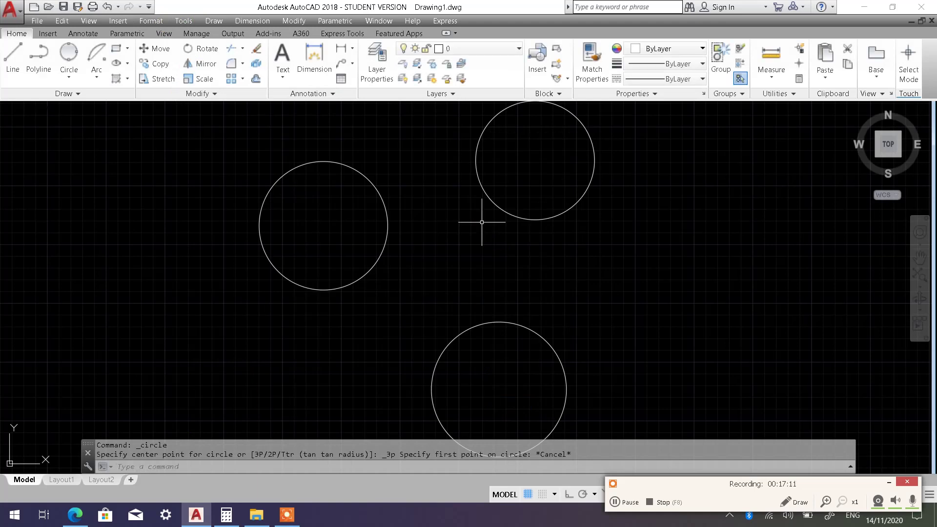
middle_click_drag(477, 261, 450, 250)
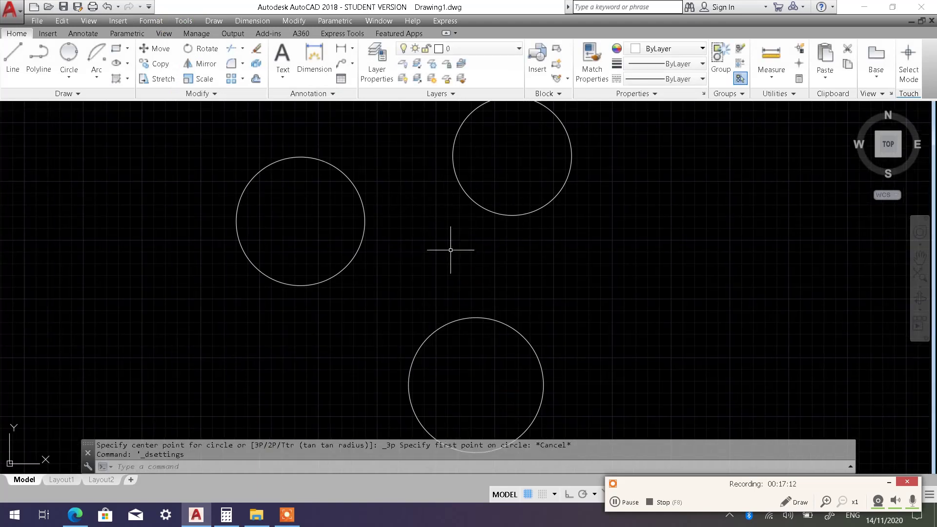
Step: Start a 3-Point circle, then zoom and pan to frame the three existing circles
left_click(73, 85)
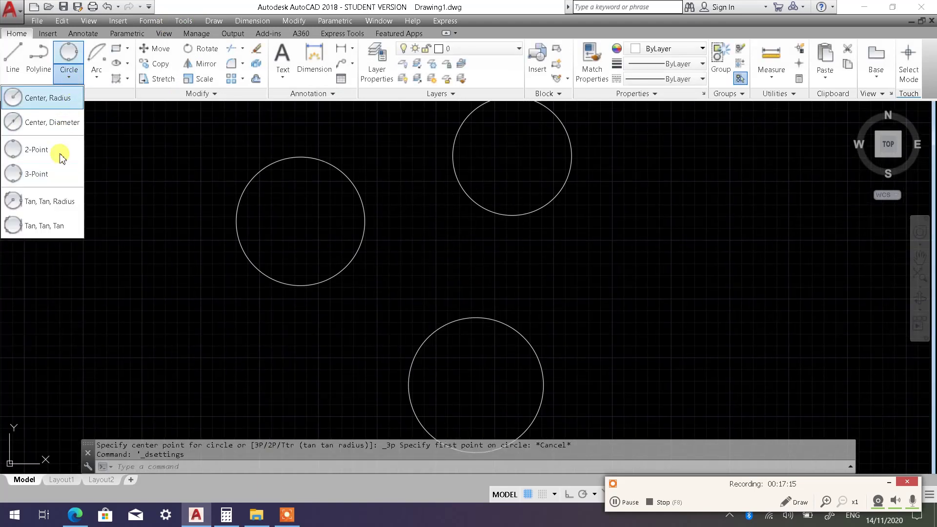
left_click(45, 176)
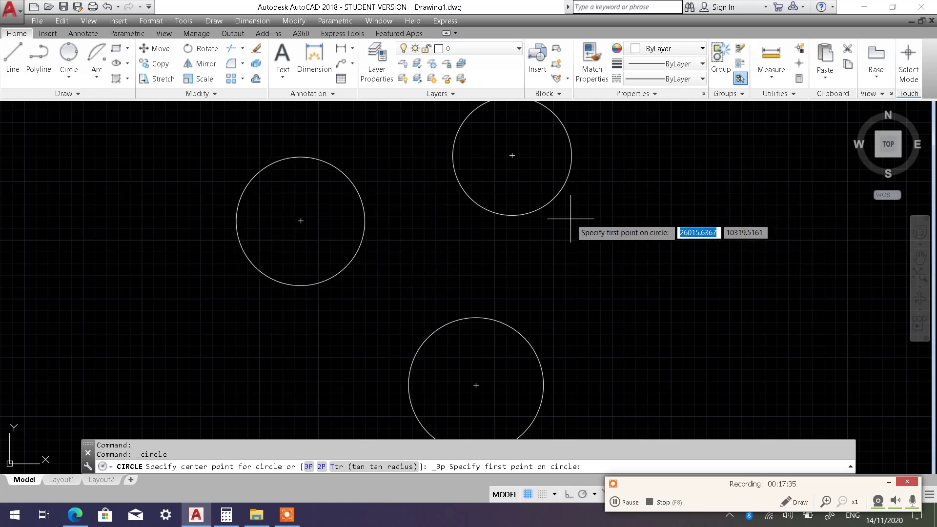
scroll(565, 197, "down", 1)
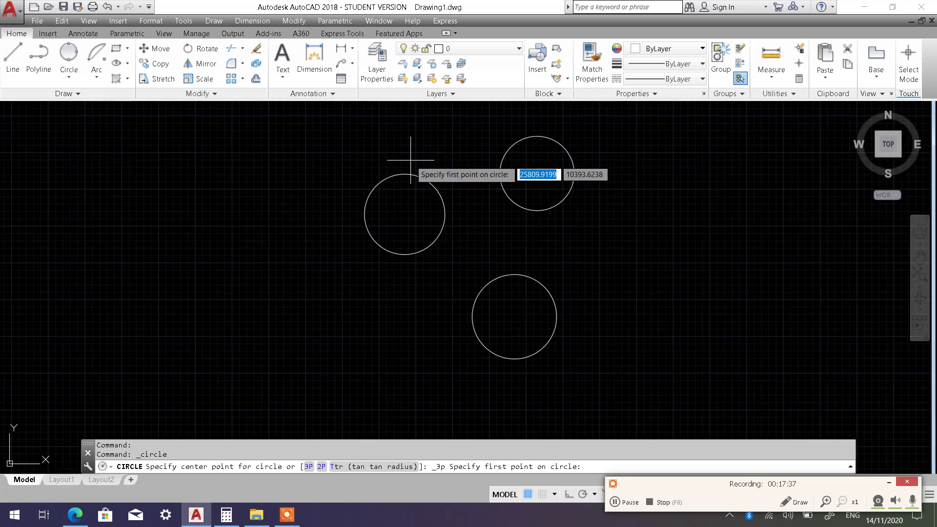
scroll(548, 163, "up", 2)
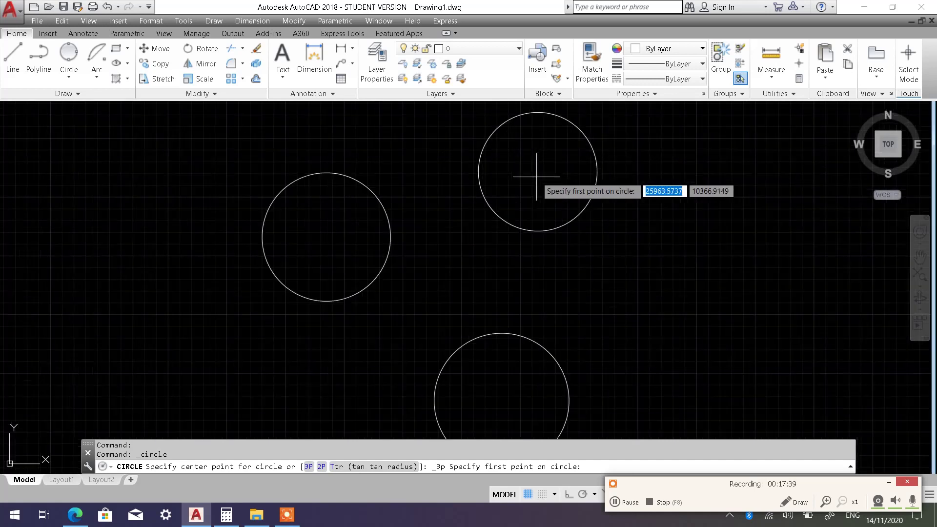
middle_click_drag(464, 256, 438, 238)
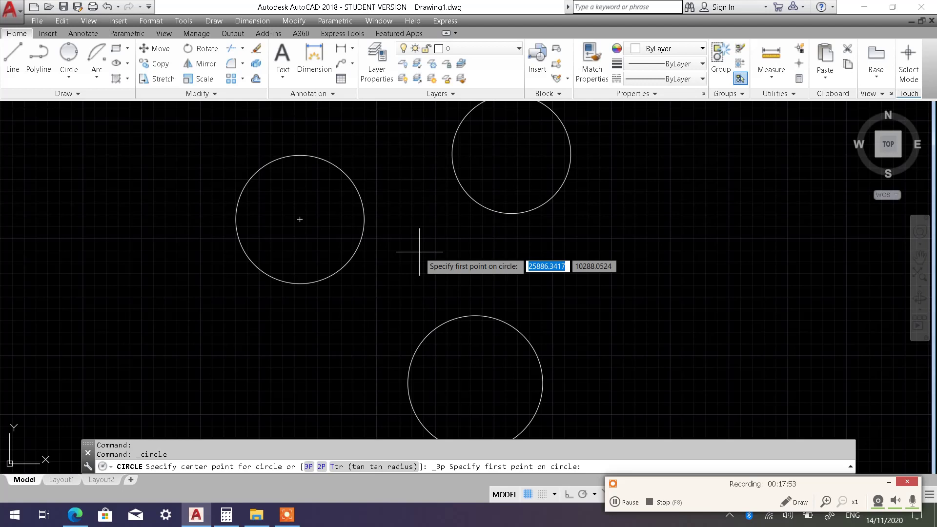
Step: Finish the 3-point circle with Tangent snaps on the left, lower and top circles
right_click(420, 253, "shift")
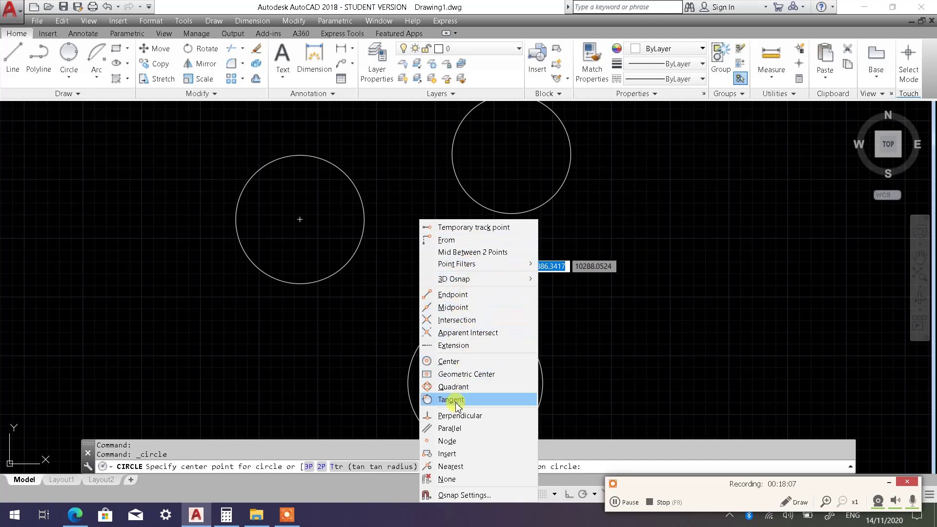
left_click(450, 400)
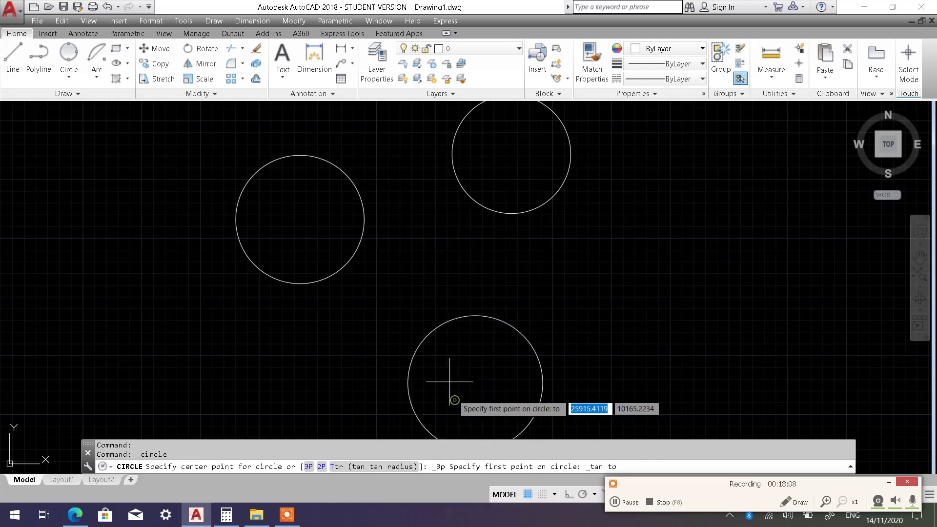
left_click(359, 245)
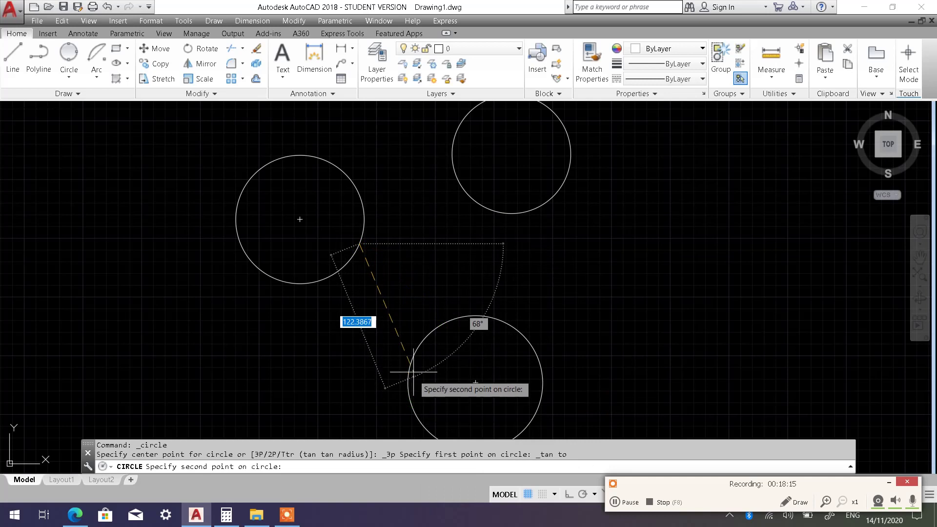
right_click(527, 277, "shift")
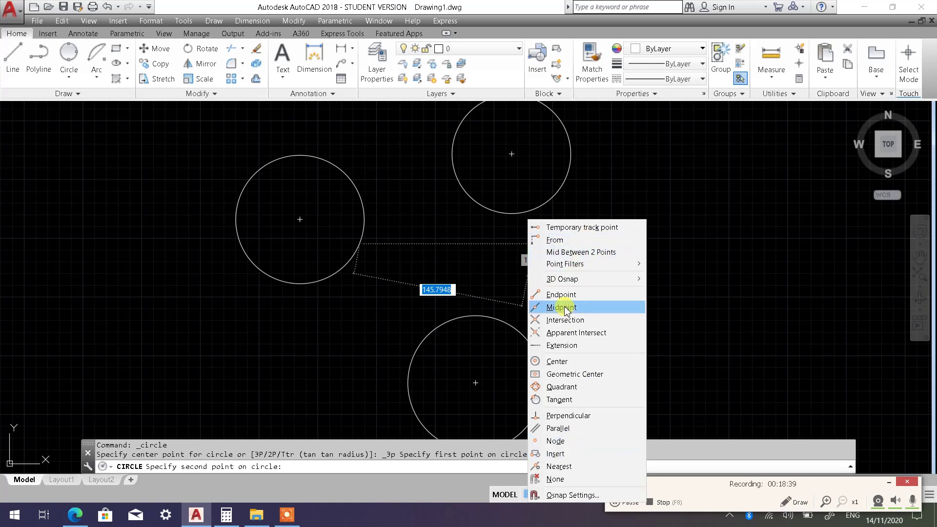
left_click(559, 399)
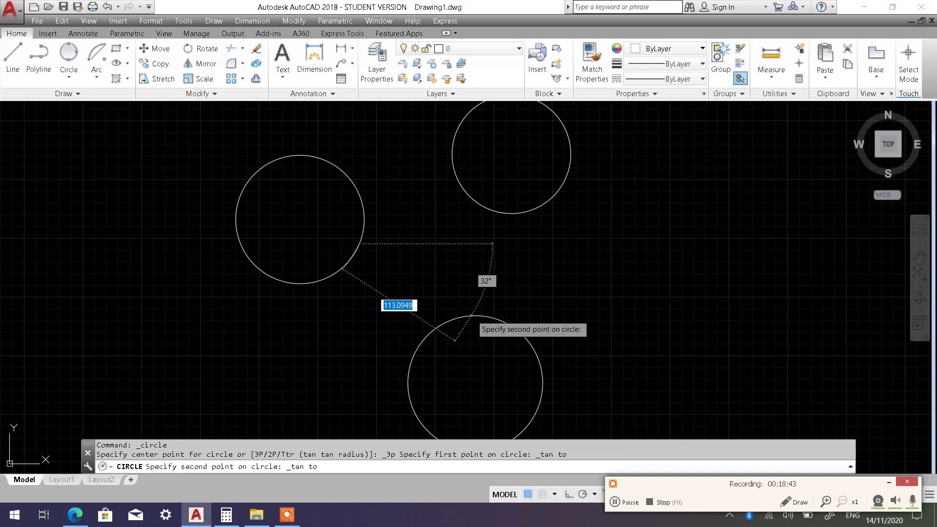
left_click(497, 318)
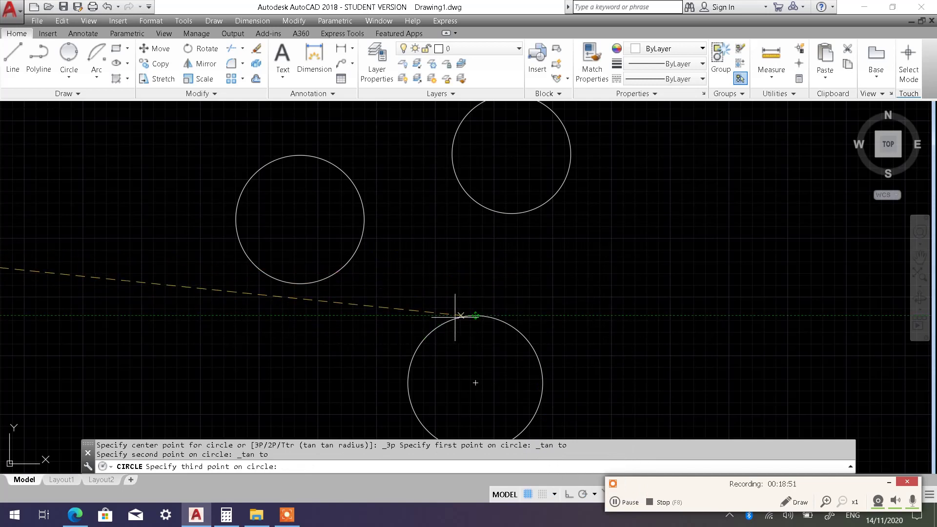
right_click(521, 256, "shift")
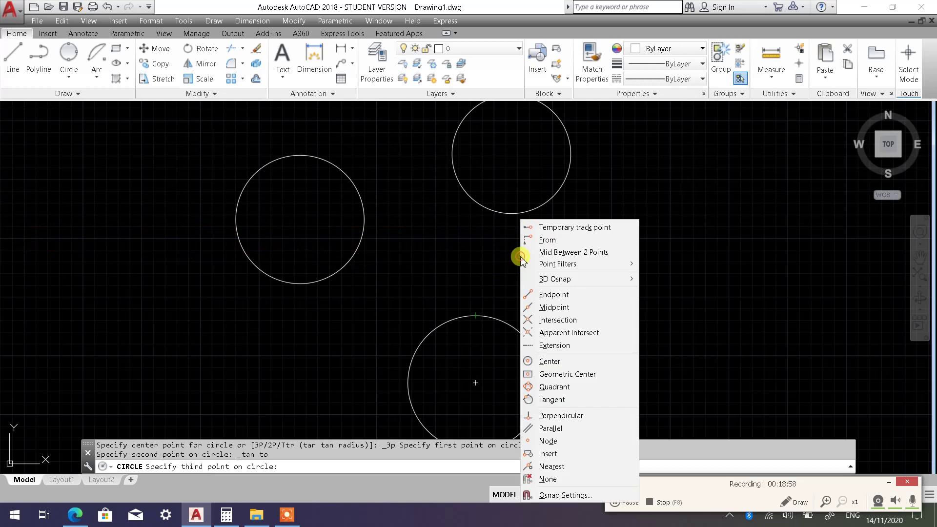
left_click(545, 398)
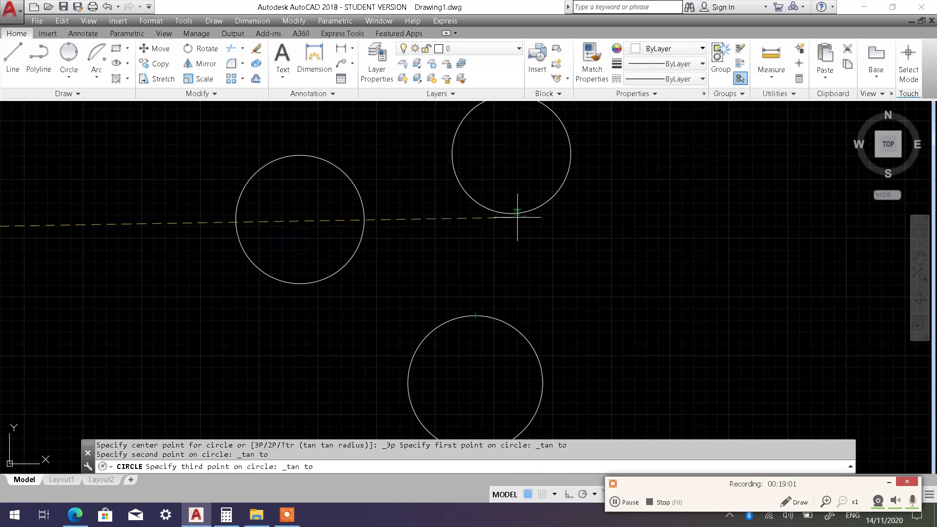
middle_click_drag(552, 191, 558, 221)
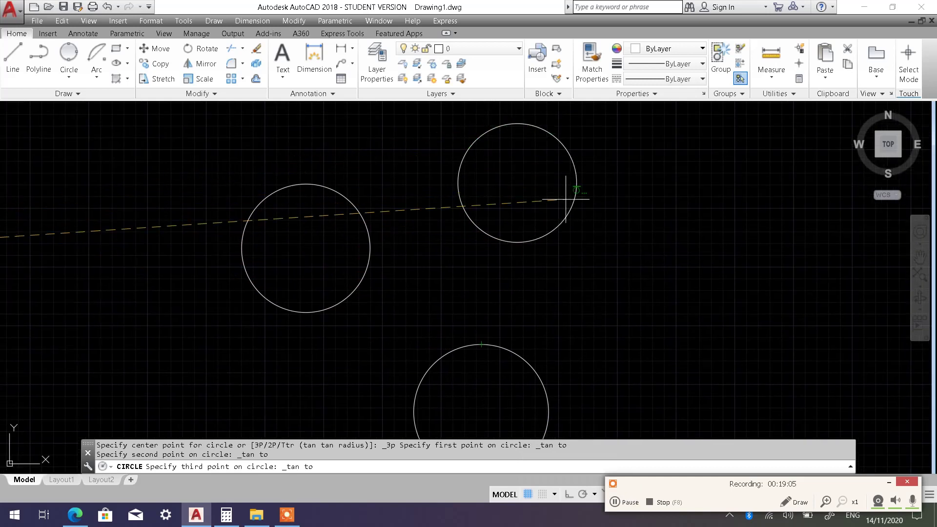
left_click(500, 243)
scroll(693, 312, "down", 2)
middle_click_drag(681, 308, 592, 267)
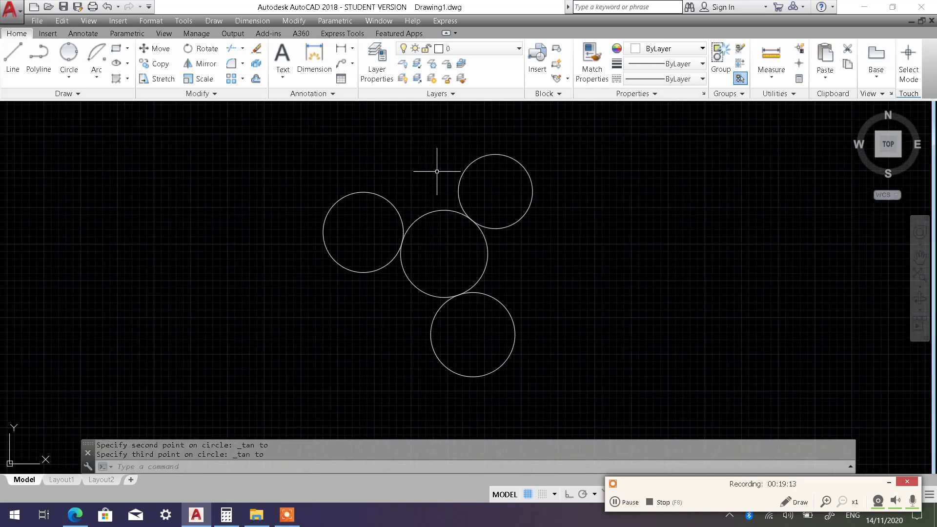
Step: Draw a large 3-point circle tangent to the outer sides of the left, bottom and top circles
left_click(68, 77)
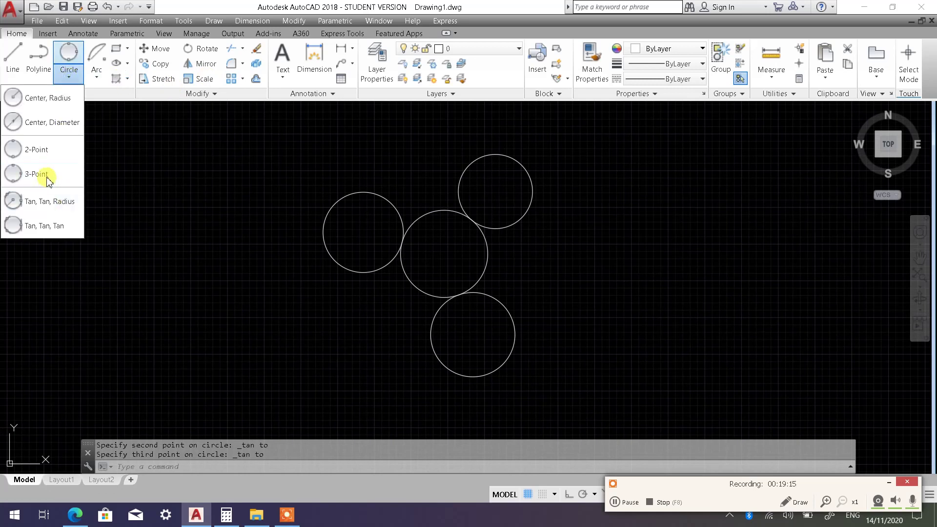
left_click(48, 175)
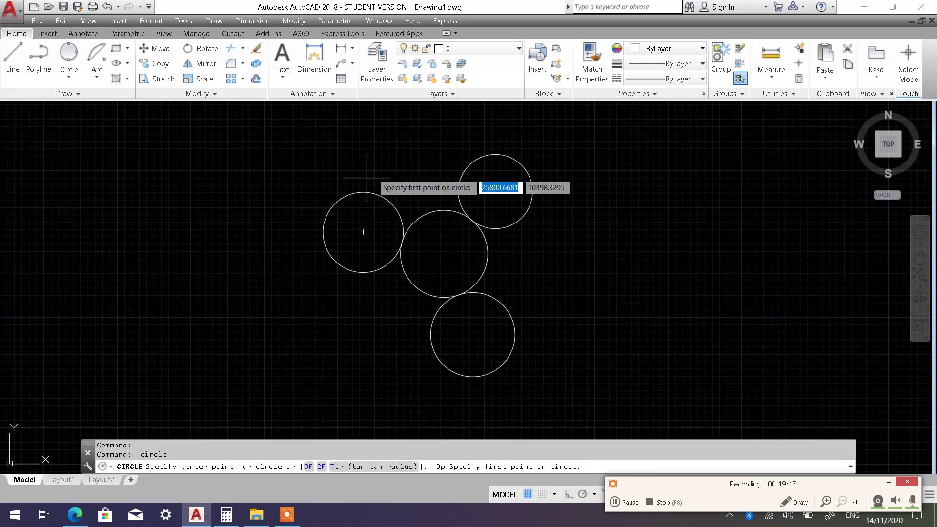
right_click(410, 160, "shift")
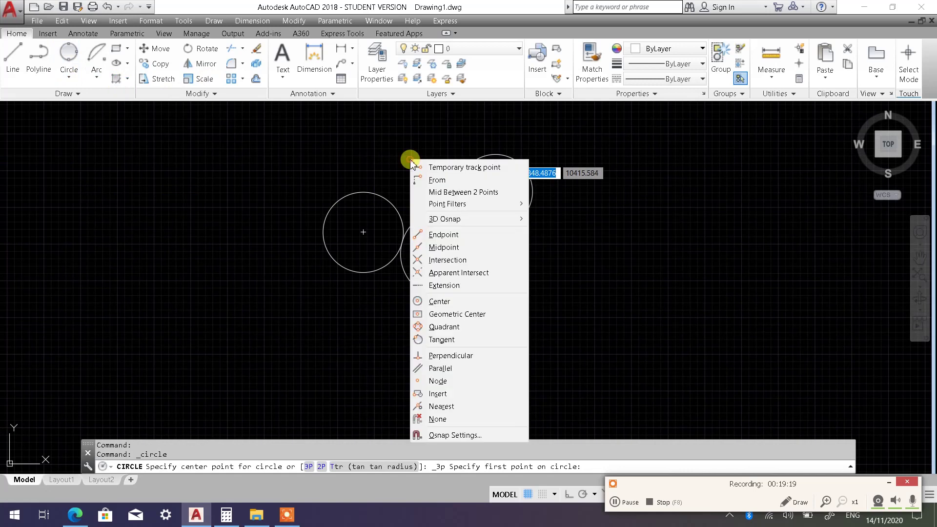
left_click(442, 340)
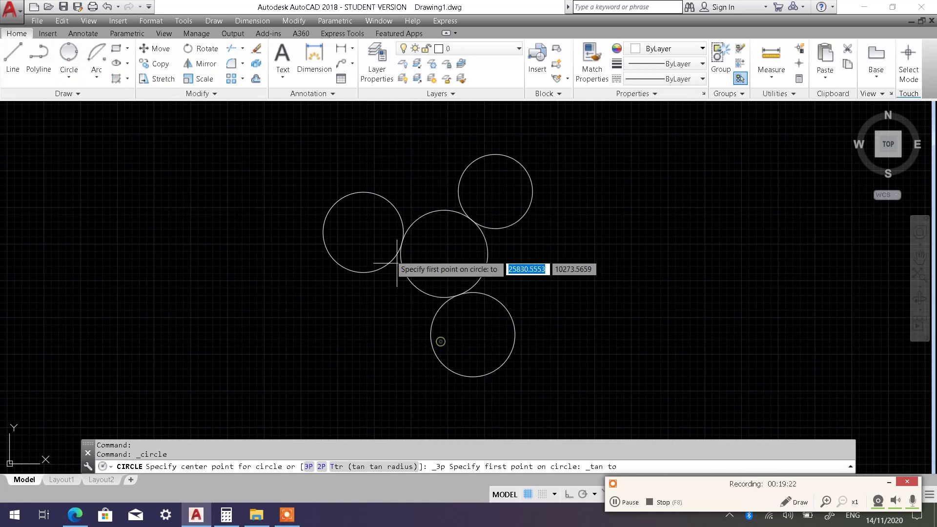
left_click(335, 201)
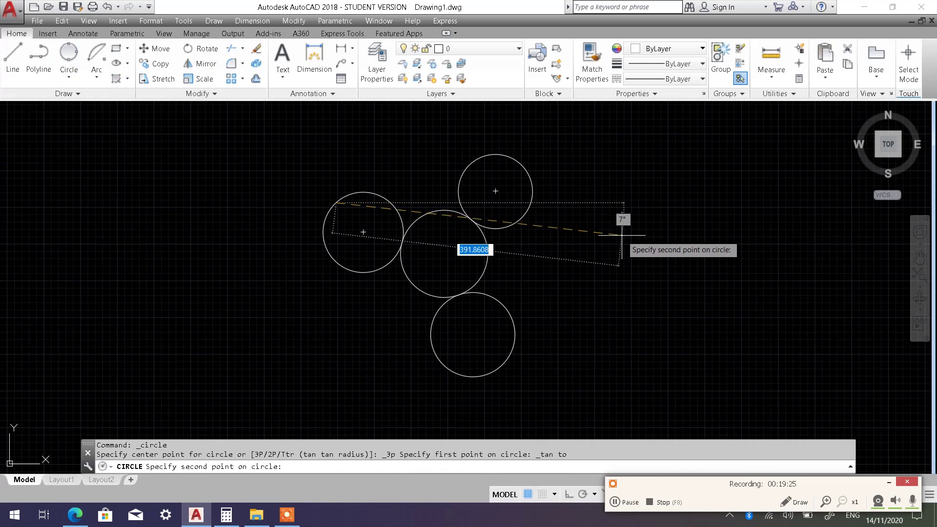
right_click(621, 236, "shift")
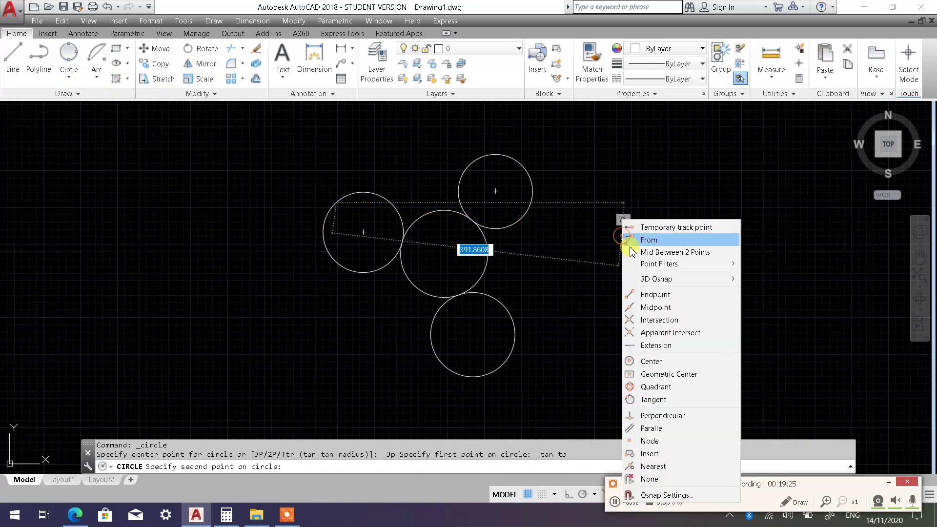
left_click(654, 399)
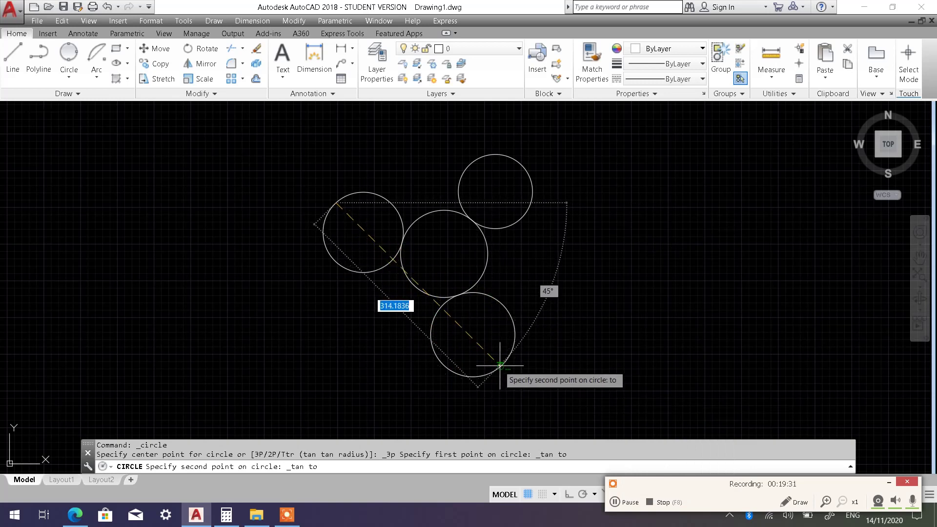
left_click(508, 363)
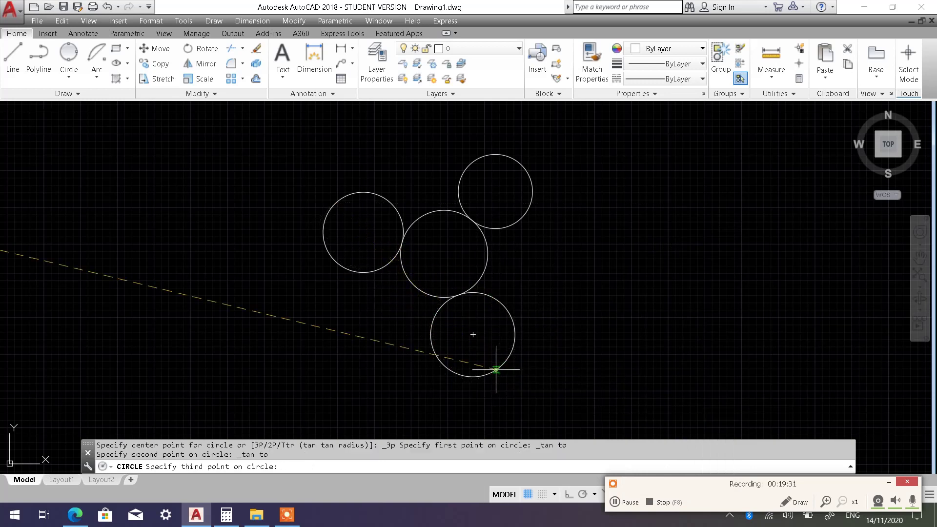
right_click(621, 271, "shift")
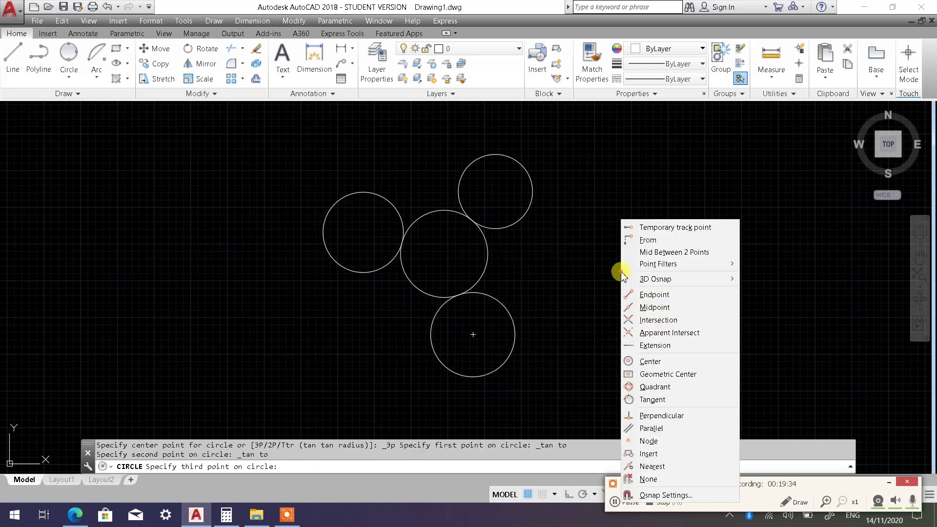
left_click(645, 404)
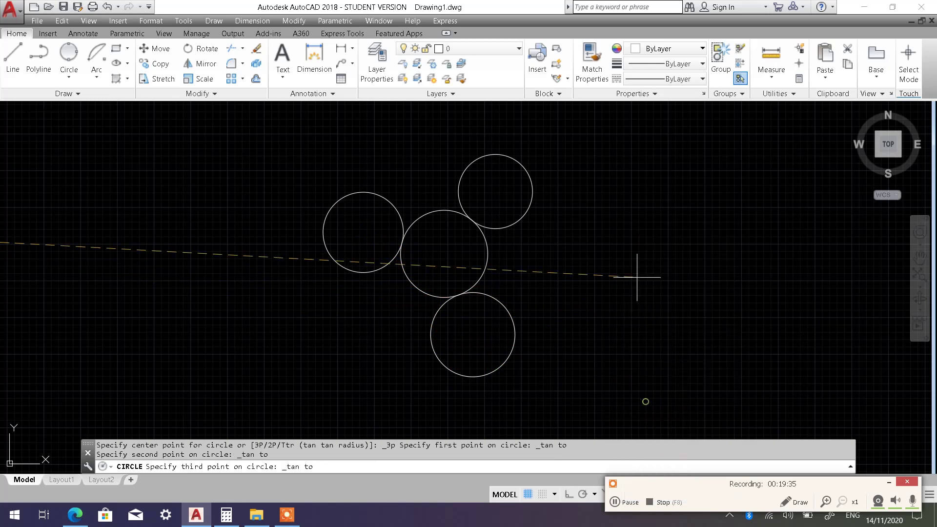
left_click(504, 146)
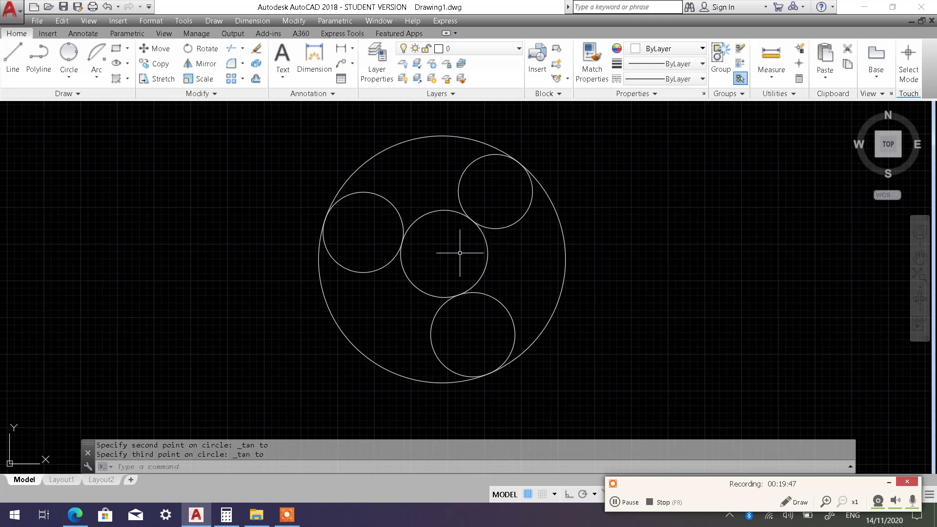
scroll(470, 243, "up", 2)
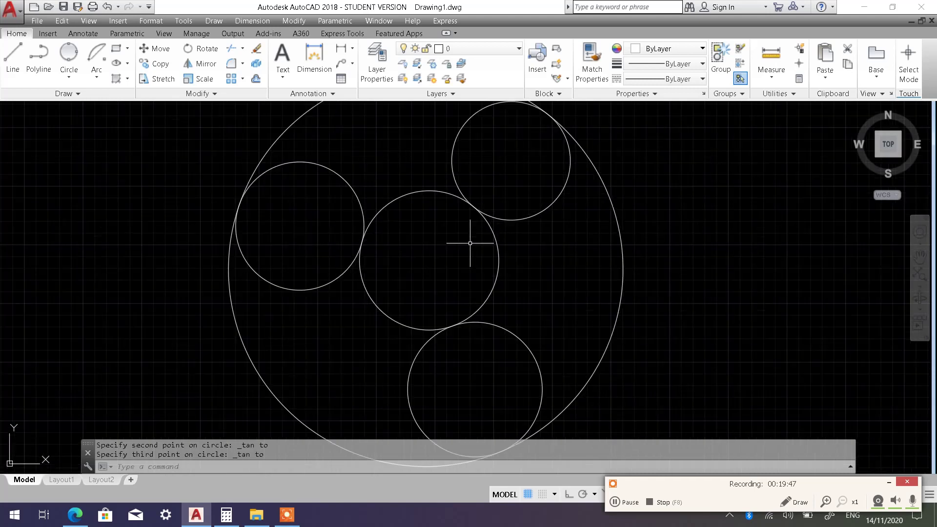
left_click(526, 215)
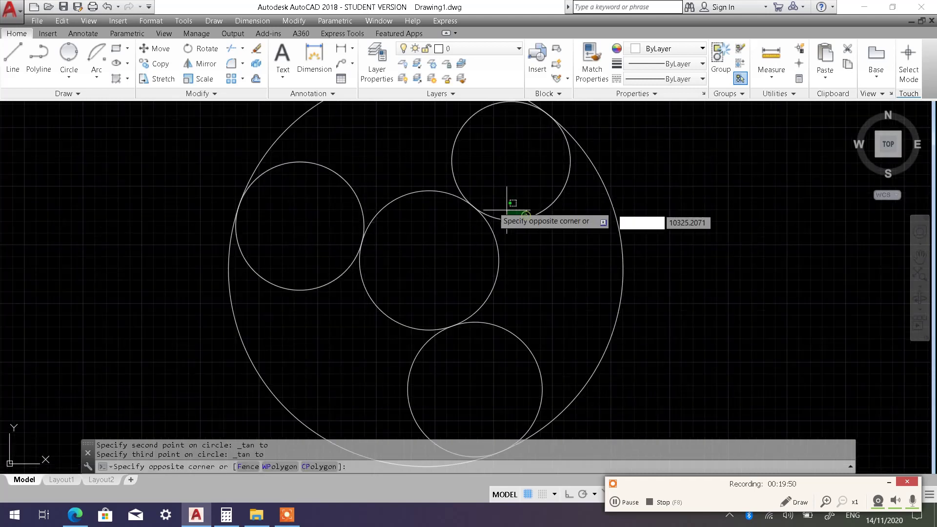
left_click(533, 211)
left_click(342, 176)
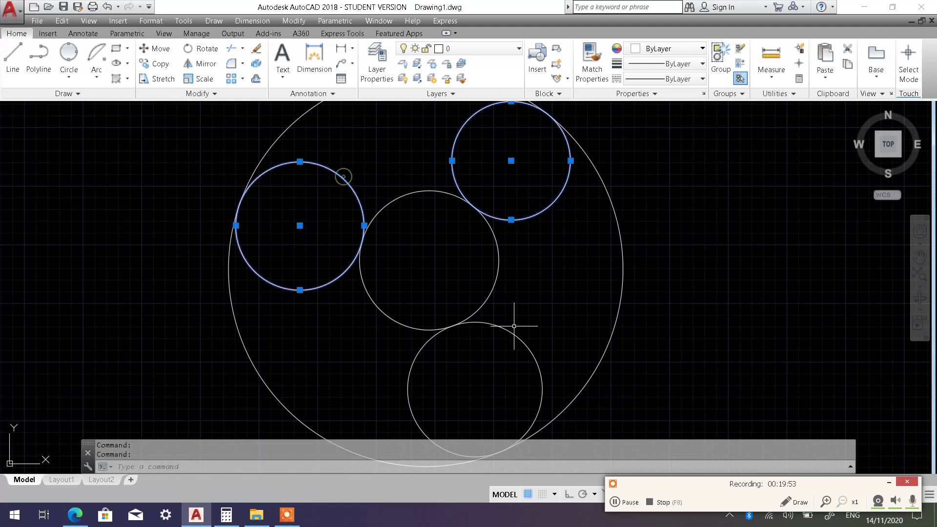
left_click(514, 326)
key("Escape")
key("Escape")
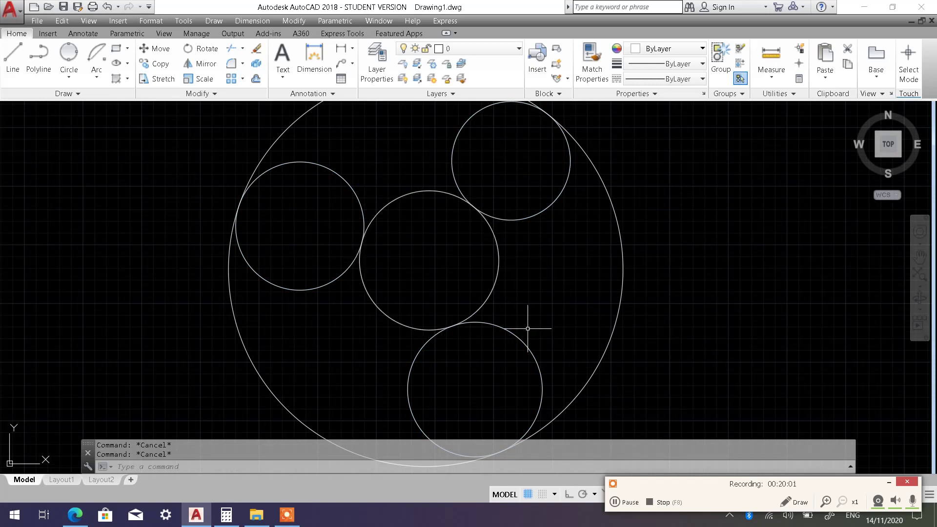
scroll(527, 328, "down", 2)
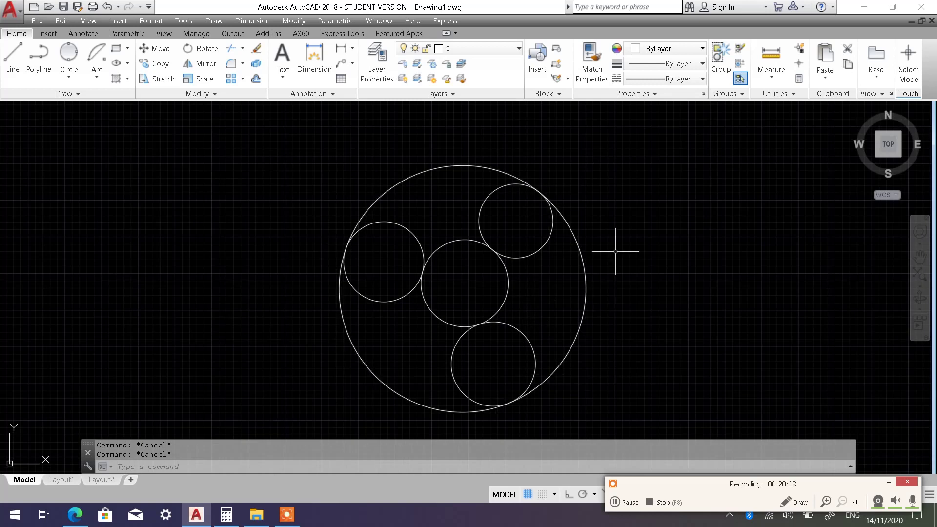
scroll(490, 268, "up", 2)
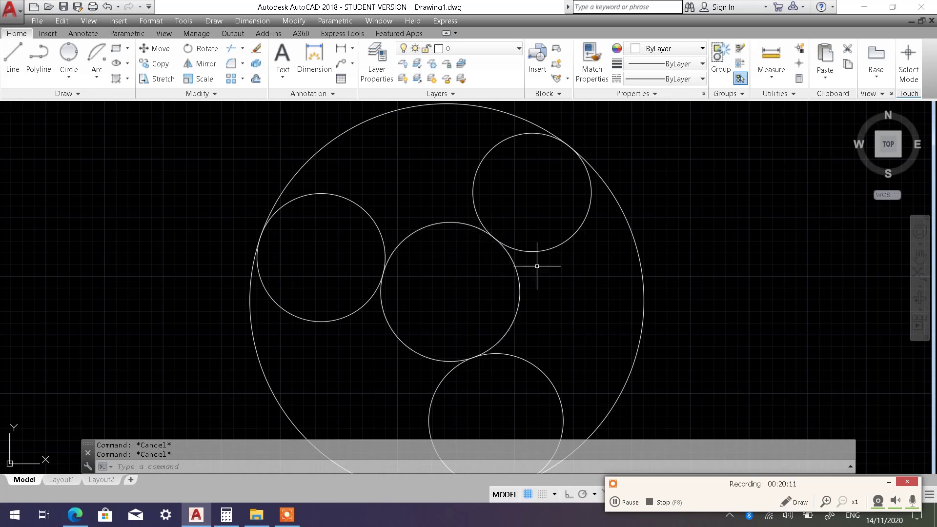
scroll(537, 266, "down", 2)
left_click(602, 256)
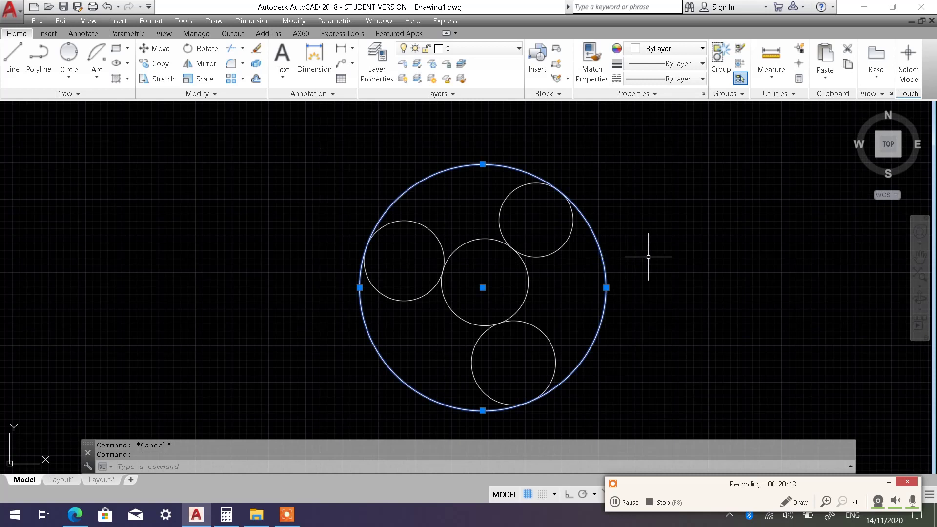
key("Escape")
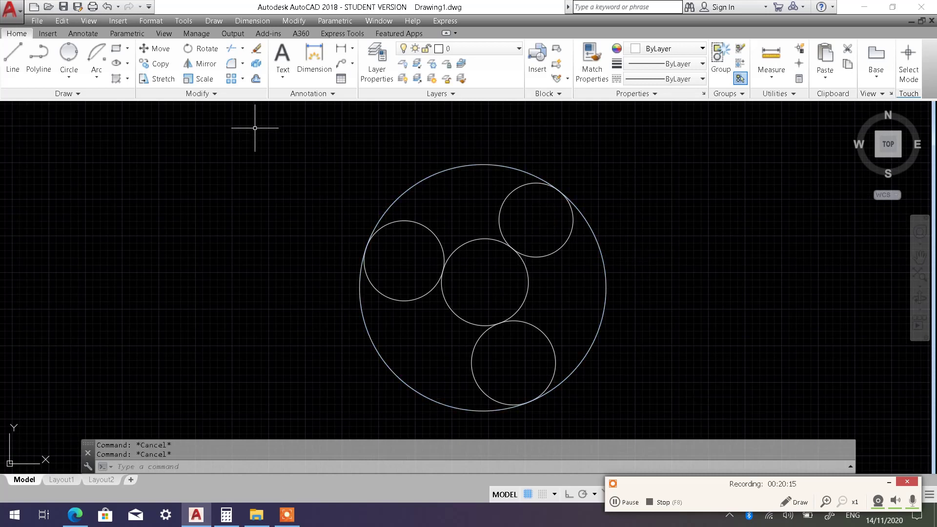
left_click(69, 76)
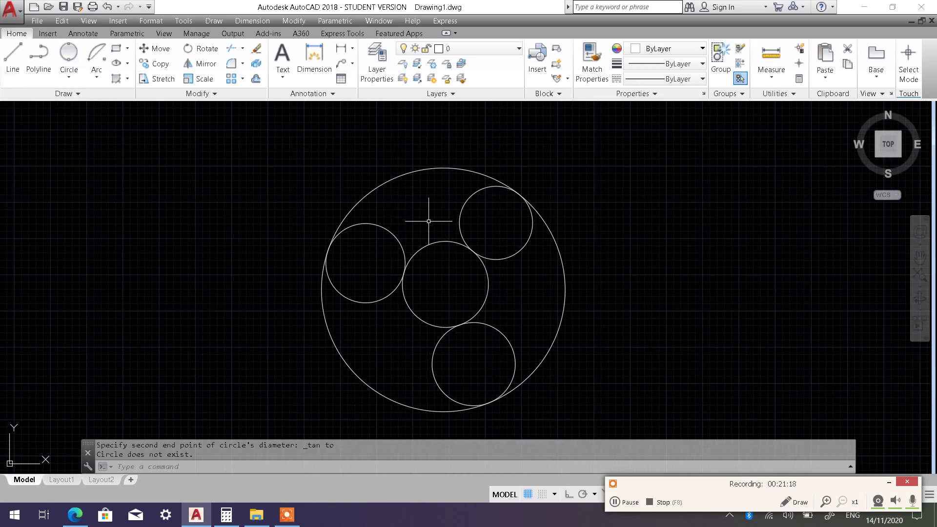
middle_click_drag(187, 220, 286, 194)
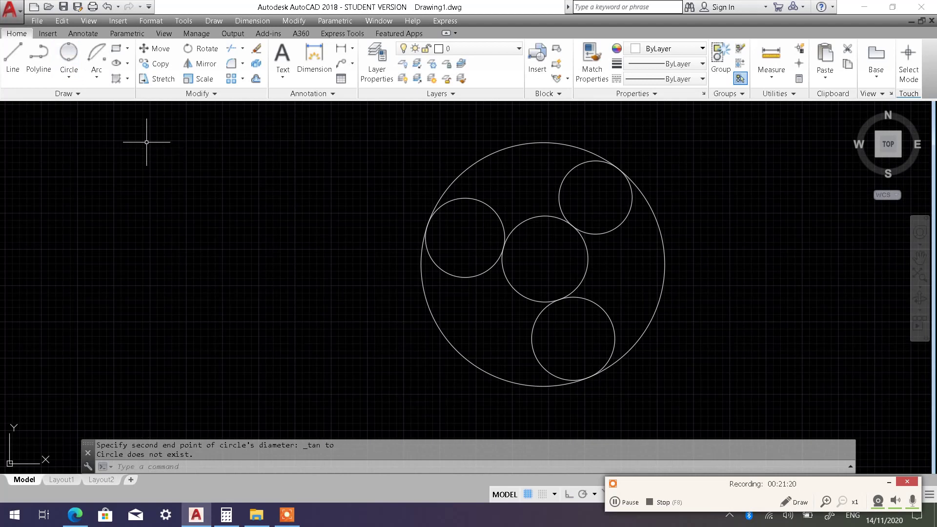
left_click(69, 77)
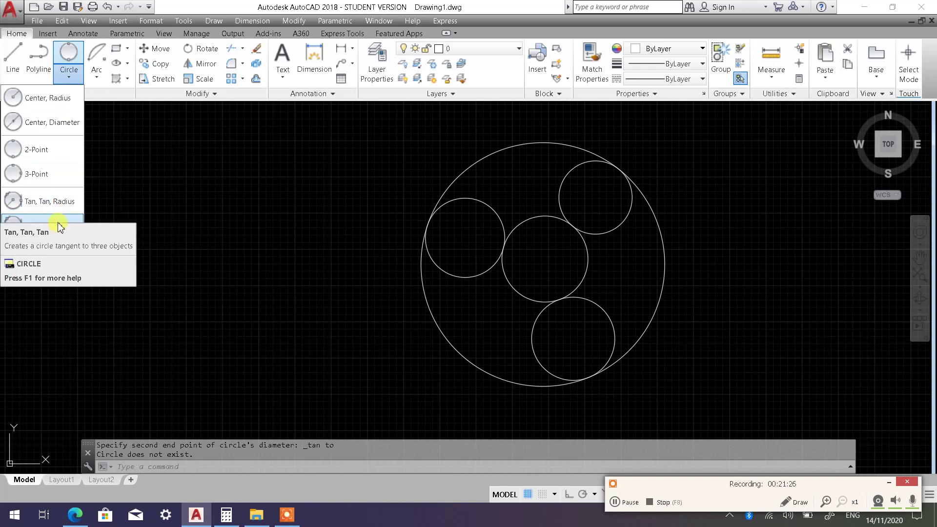
scroll(482, 216, "down", 2)
left_click(713, 384)
Step: Erase the five circles and draw a new centre-radius circle on the left
left_click(423, 159)
key("Delete")
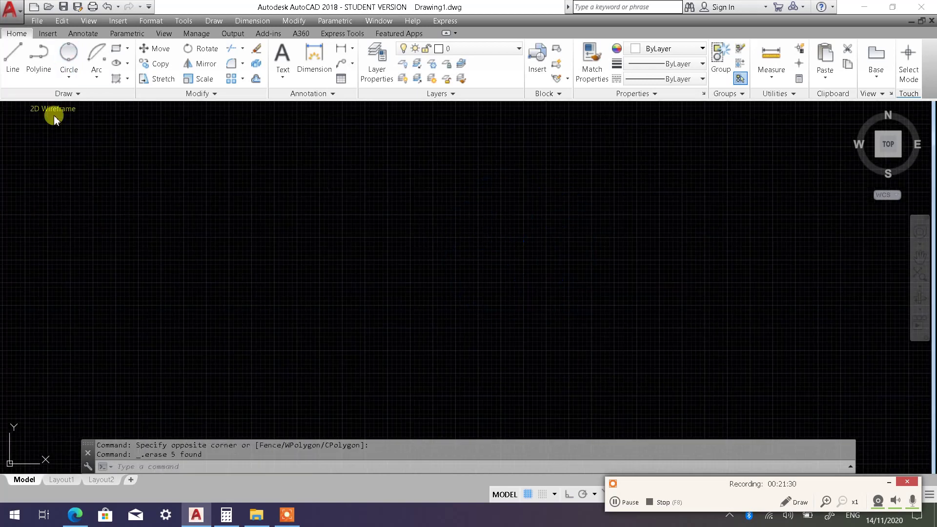
left_click(73, 81)
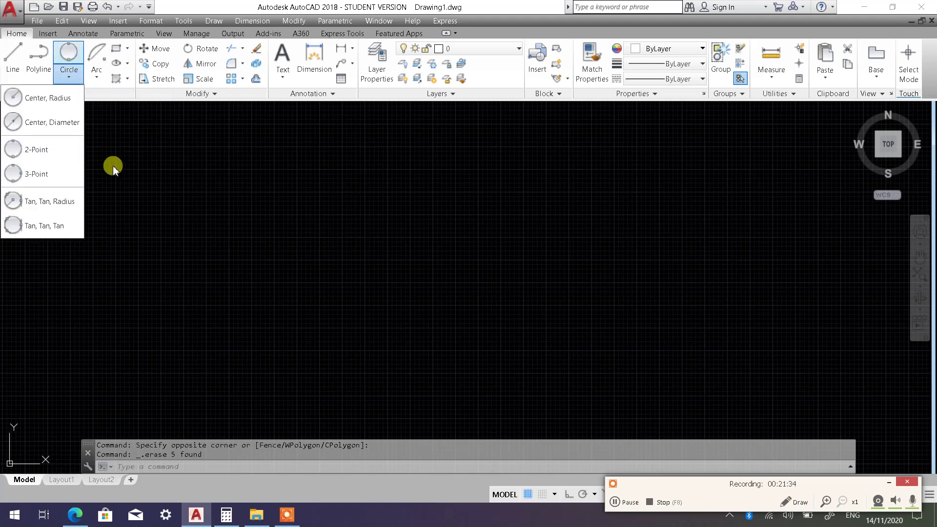
left_click(43, 97)
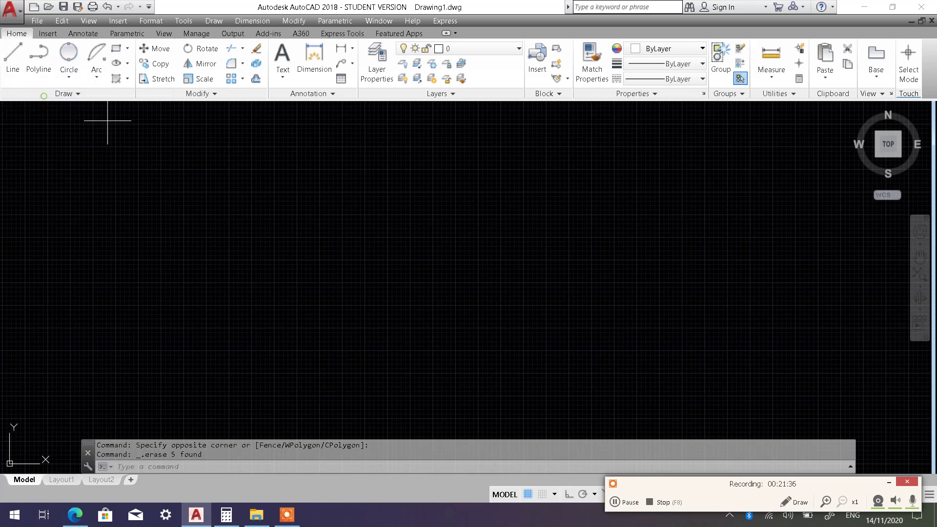
left_click(398, 233)
left_click(422, 208)
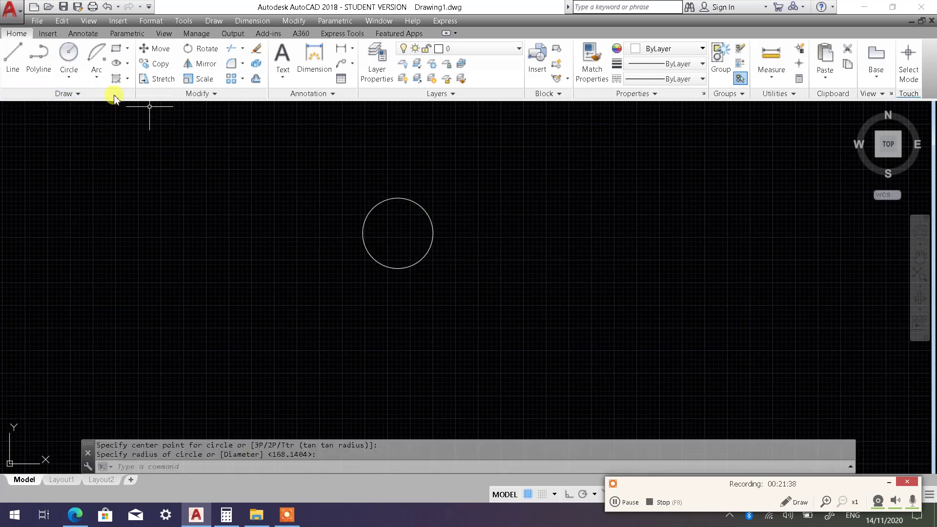
Step: Draw a second centre-radius circle of different size to the right
left_click(69, 78)
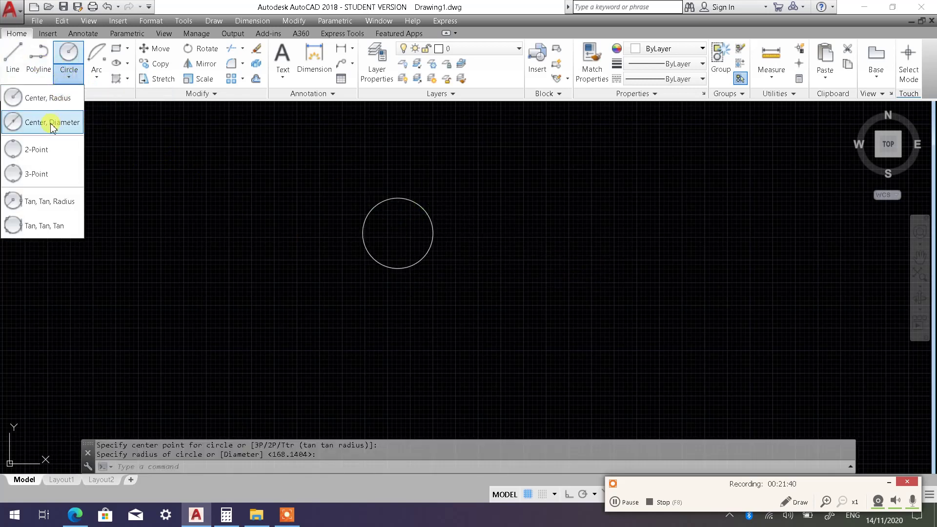
left_click(47, 98)
left_click(532, 204)
left_click(560, 179)
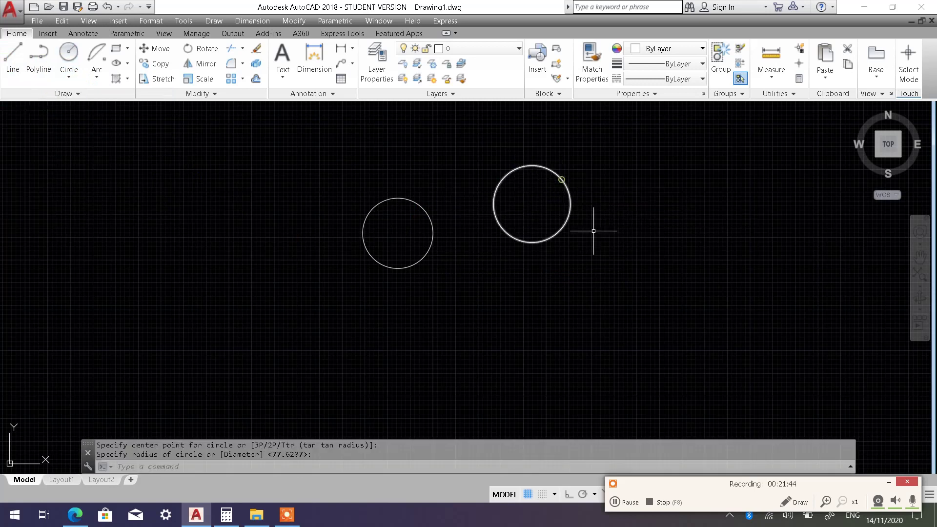
scroll(498, 235, "down", 2)
scroll(501, 234, "up", 4)
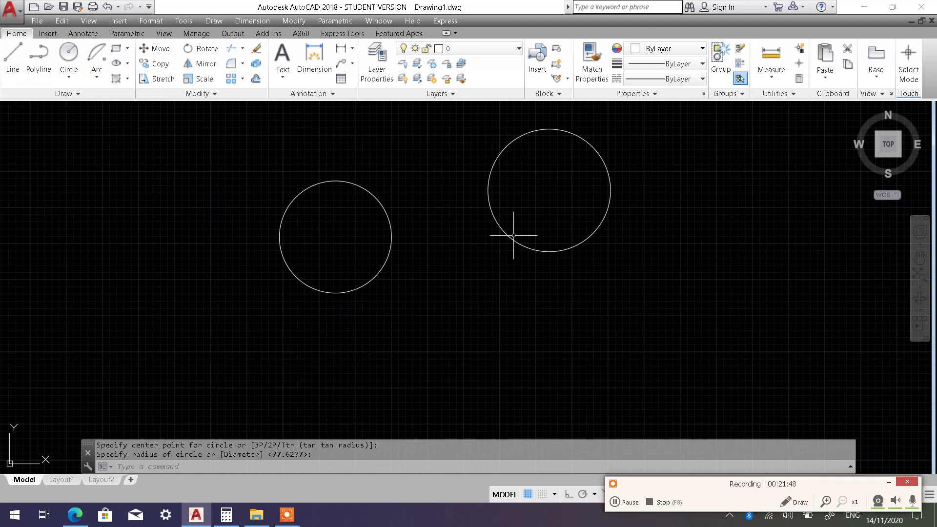
left_click(71, 81)
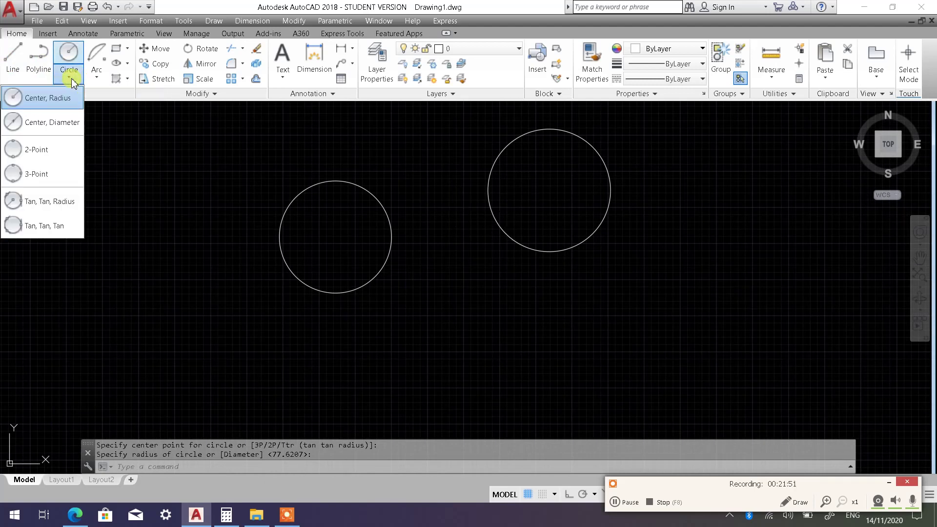
Step: Draw a radius-100 Tan, Tan, Radius circle tangent to the left and right circles
left_click(64, 205)
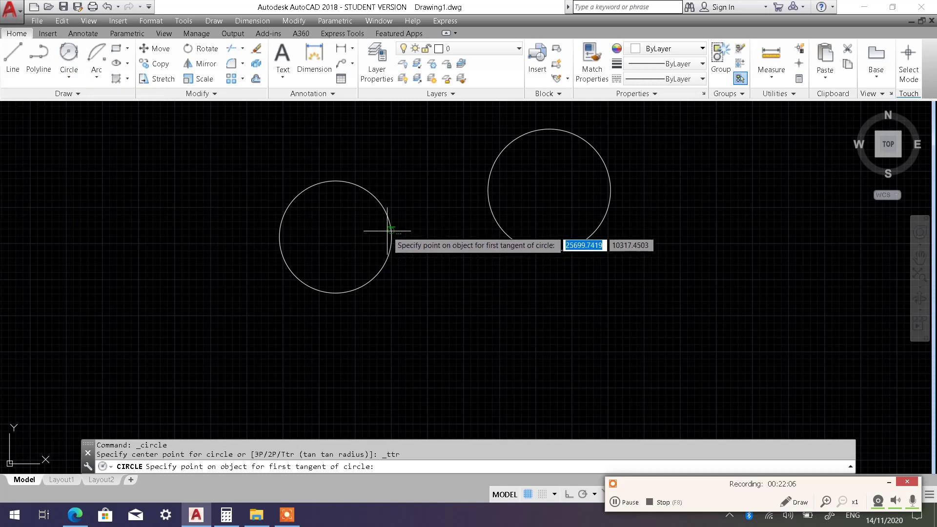
key("Escape")
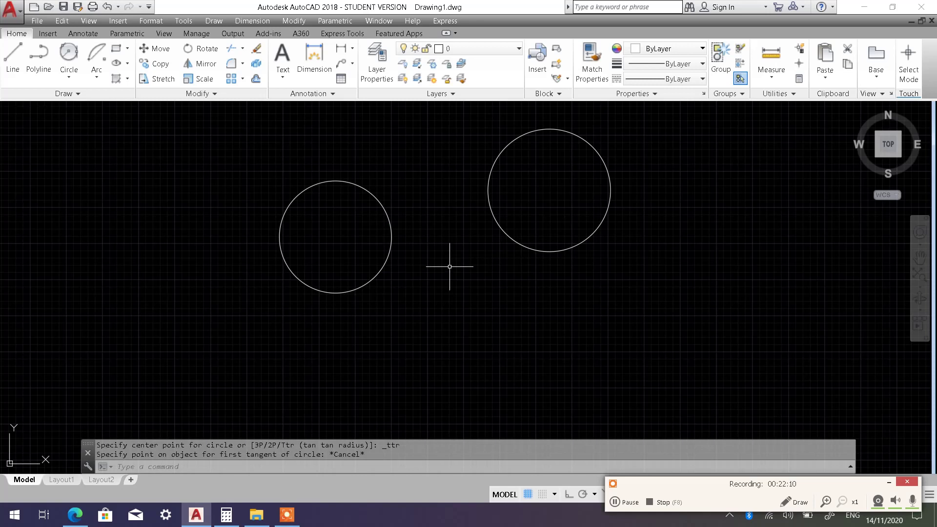
right_click(449, 266, "shift")
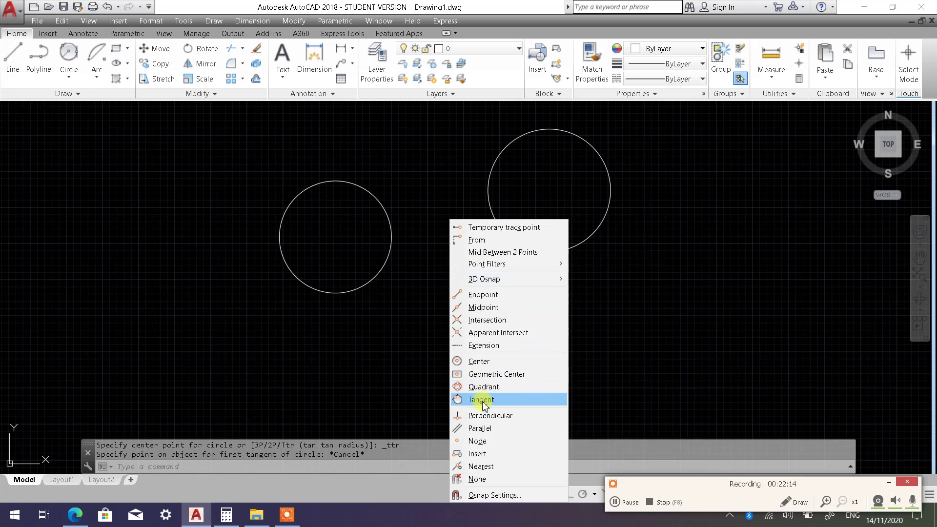
key("Escape")
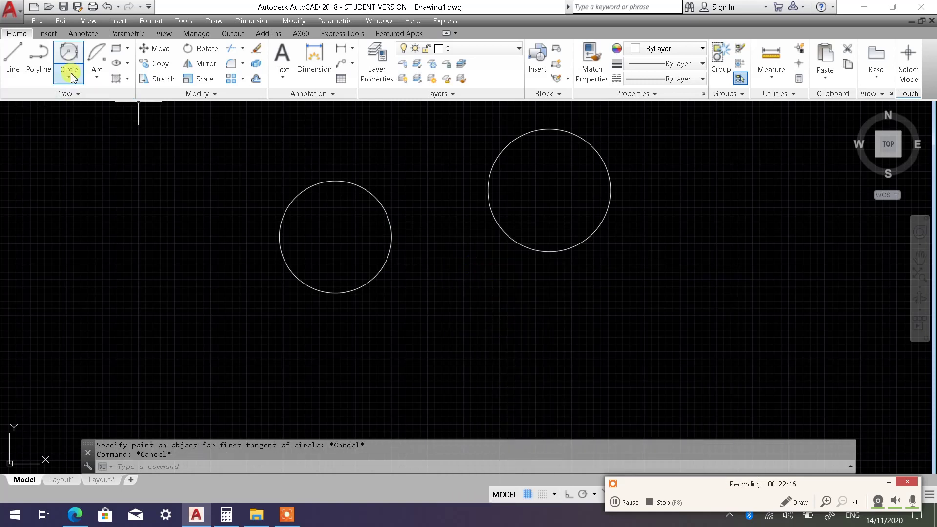
left_click(72, 78)
left_click(57, 200)
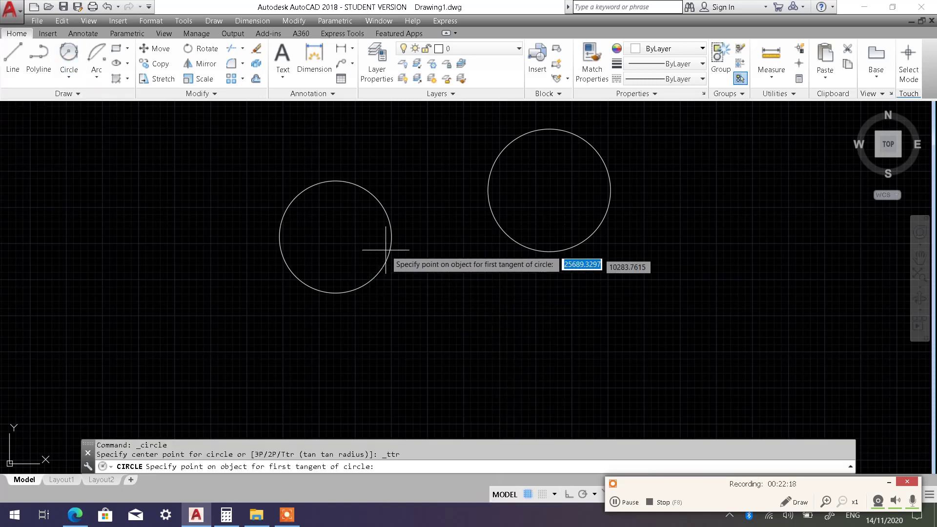
left_click(391, 230)
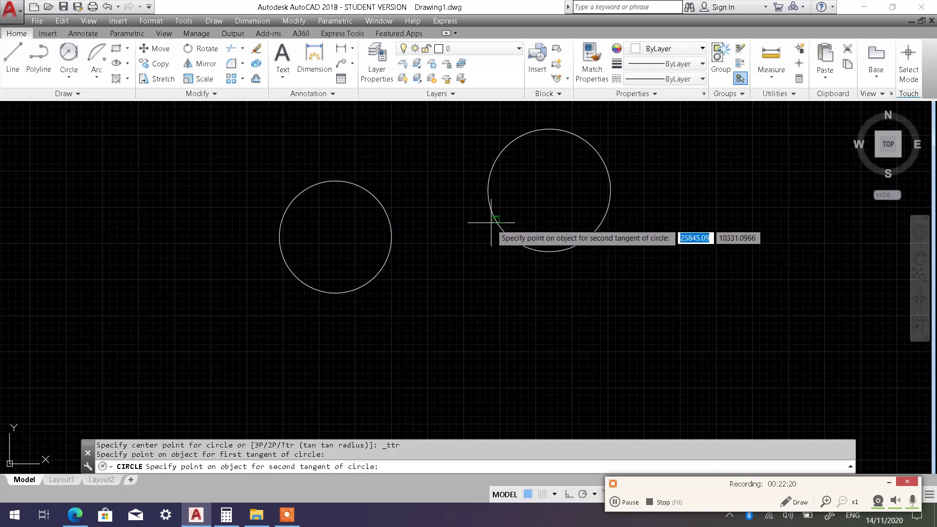
left_click(489, 204)
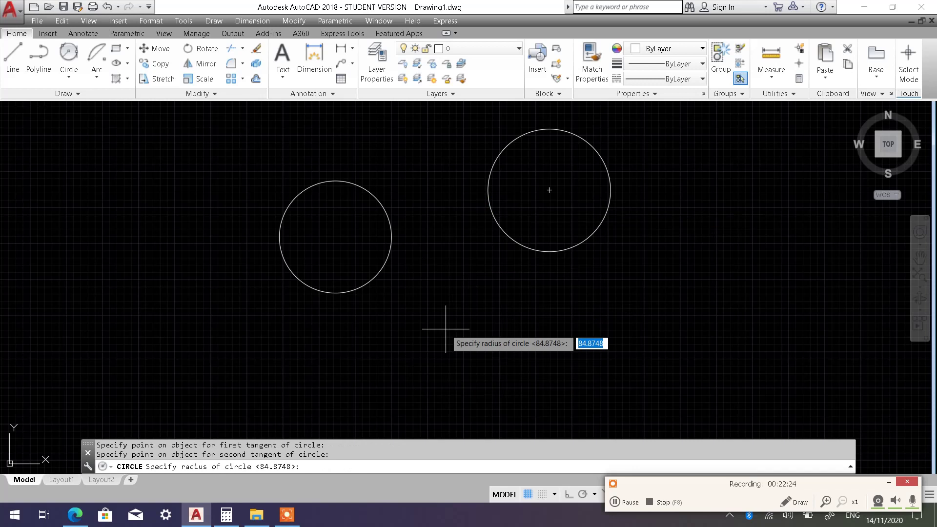
type("100")
key("Return")
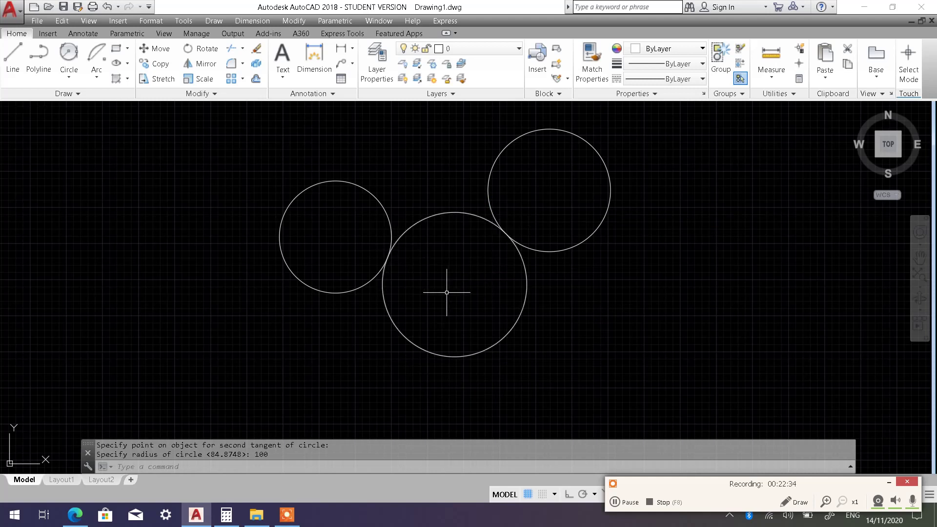
scroll(493, 260, "down", 3)
mouse_move(496, 247)
middle_mouse_down()
mouse_move(475, 269)
mouse_move(289, 269)
middle_mouse_up()
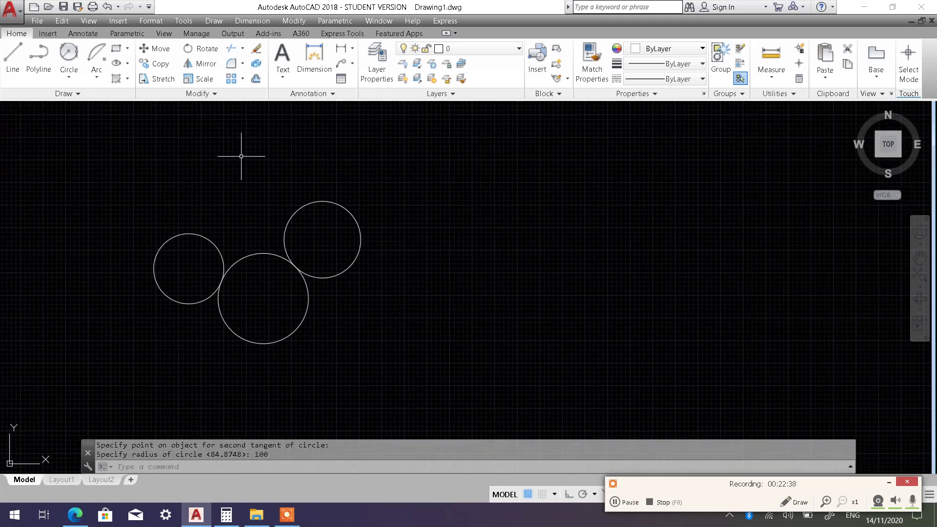
Step: Draw three separate lines: a slanted upper line, a steep right-hand line and a lower line
left_click(9, 62)
left_click(538, 185)
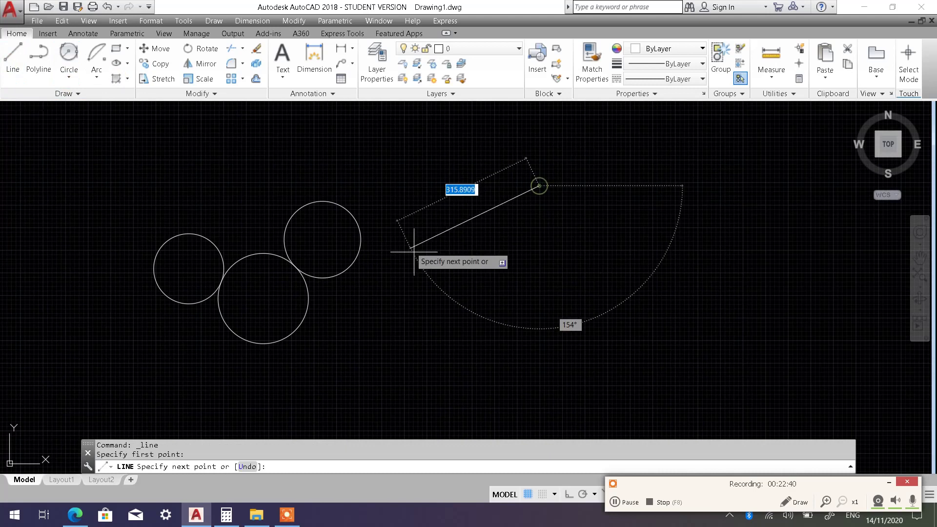
left_click(422, 265)
key("Escape")
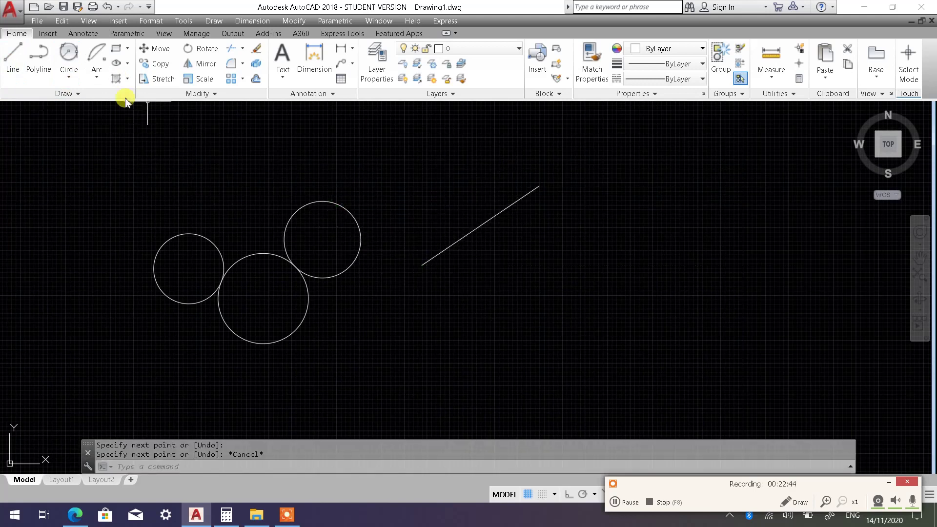
left_click(11, 56)
left_click(586, 272)
left_click(602, 326)
key("Escape")
left_click(11, 61)
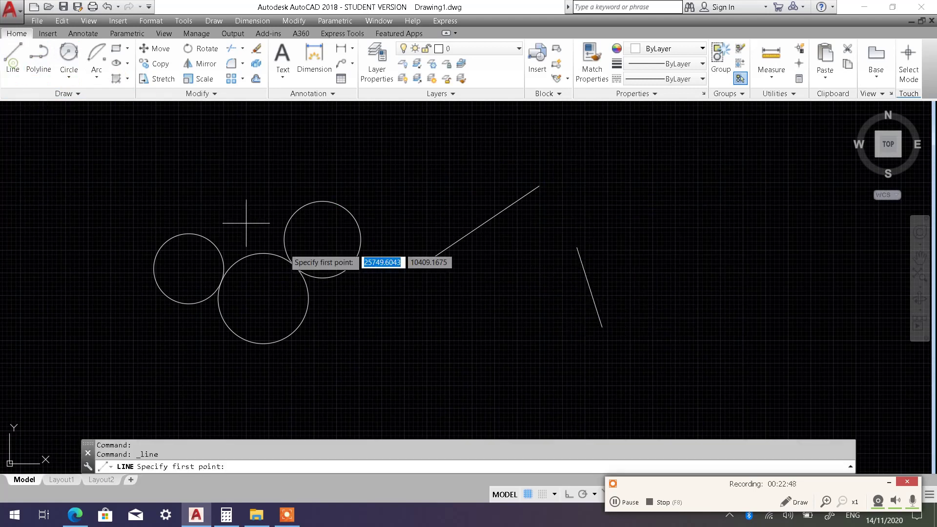
left_click(438, 343)
left_click(544, 388)
key("Escape")
key("Escape")
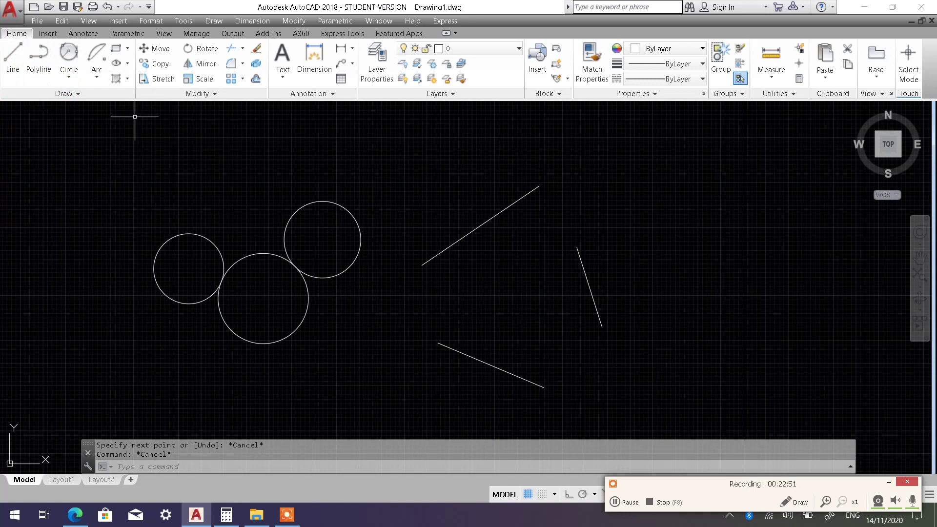
Step: Draw a radius-100 Tan, Tan, Radius circle tangent to the upper and lower lines
left_click(68, 82)
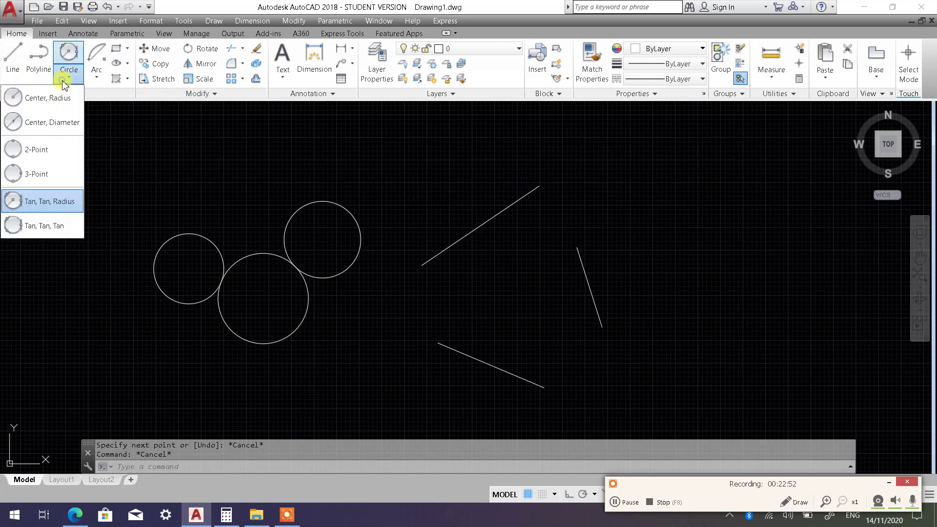
left_click(51, 203)
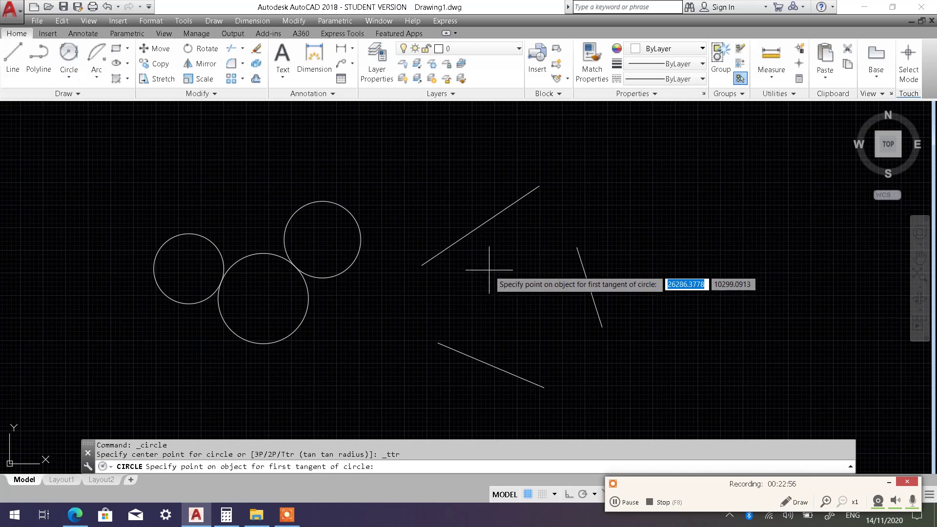
left_click(458, 239)
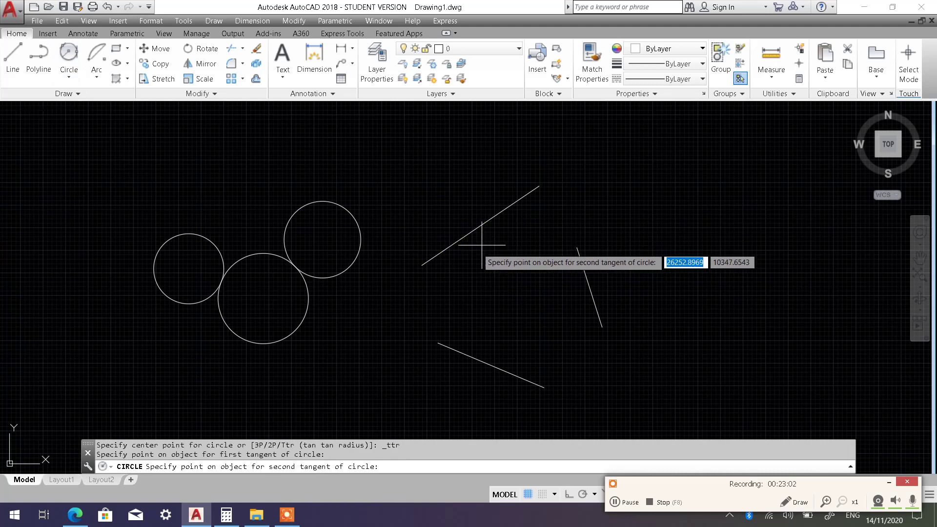
left_click(489, 369)
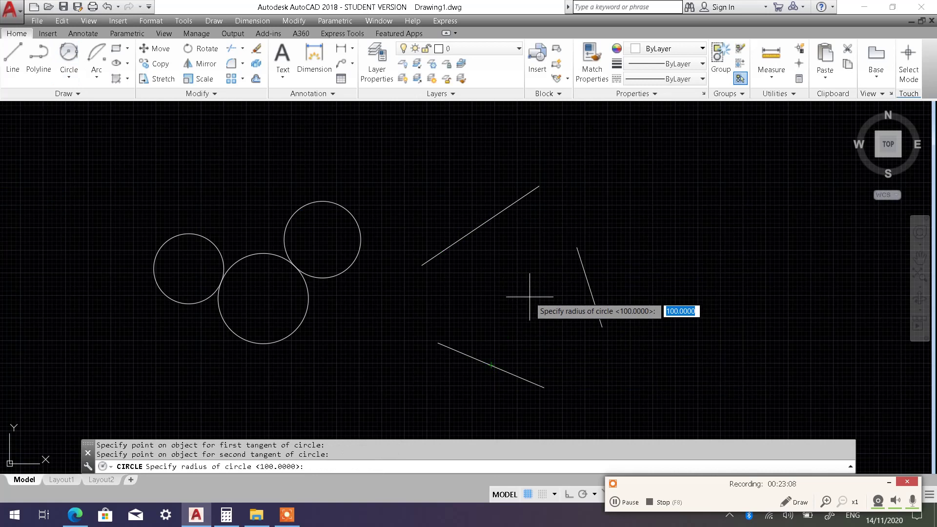
type("1")
key("Return")
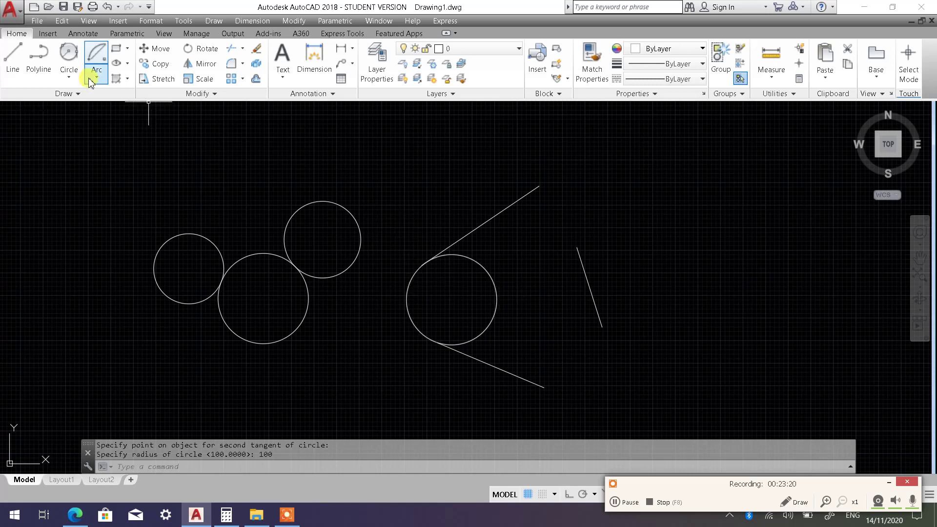
Step: Draw a radius-300 Tan, Tan, Radius circle tangent to the right-hand and upper lines
left_click(68, 77)
left_click(67, 205)
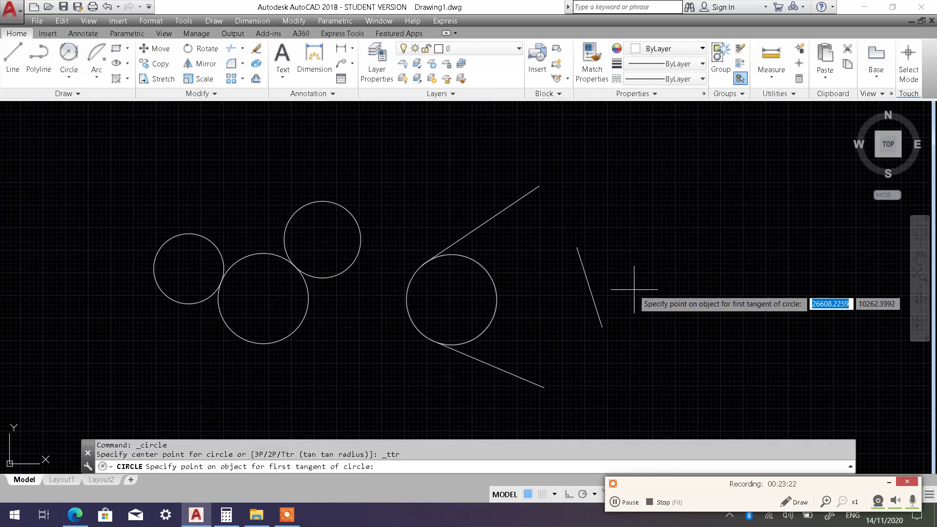
left_click(588, 276)
left_click(495, 213)
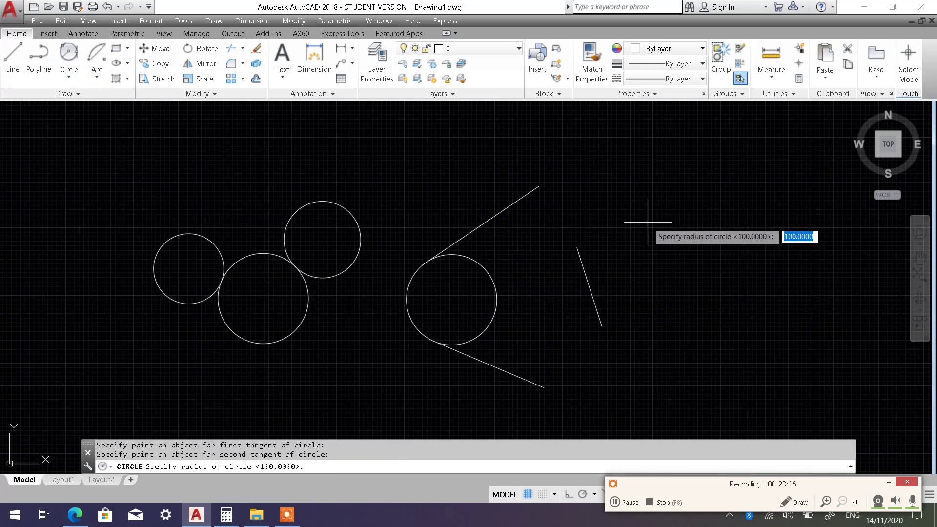
type("3")
key("Return")
mouse_move(611, 258)
middle_mouse_down()
mouse_move(552, 221)
mouse_move(617, 200)
middle_mouse_up()
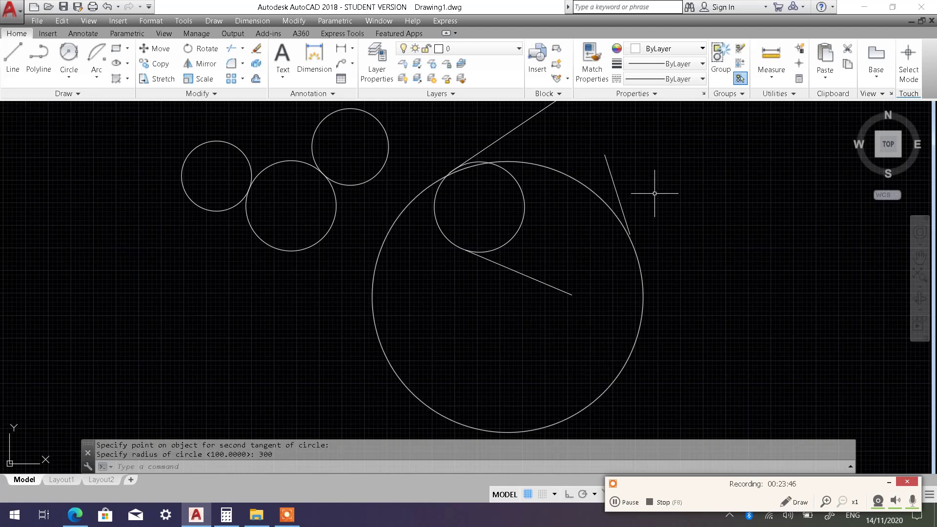
left_click(625, 220)
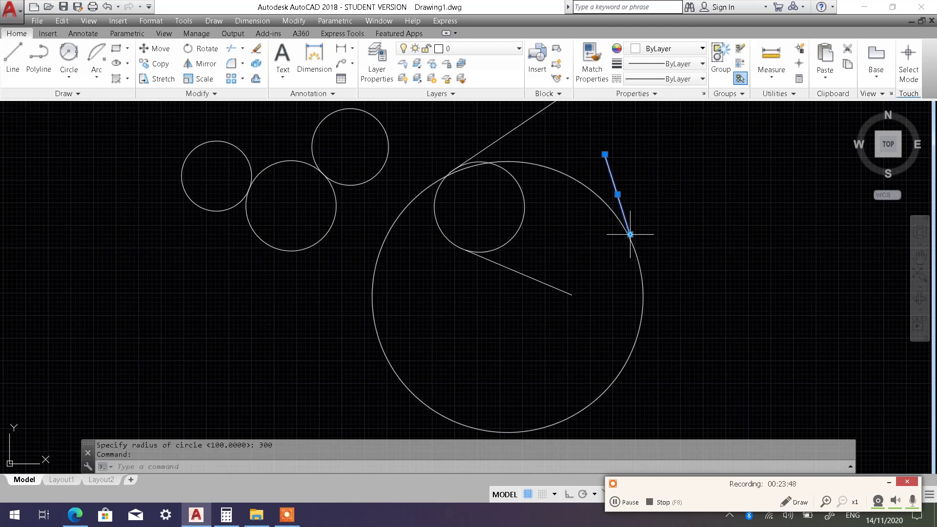
Step: Stretch the right-hand line's lower end down past the large circle
left_click(630, 234)
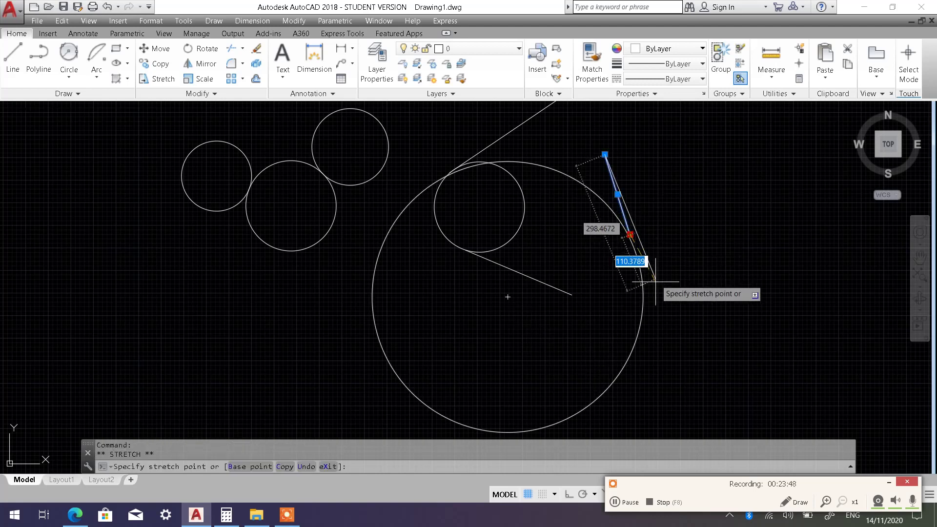
left_click(666, 346)
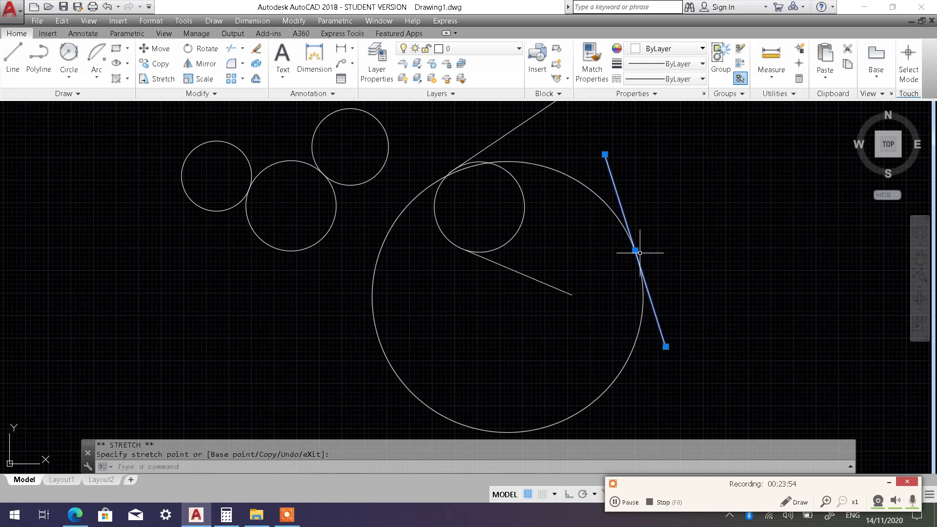
key("Escape")
key("Escape")
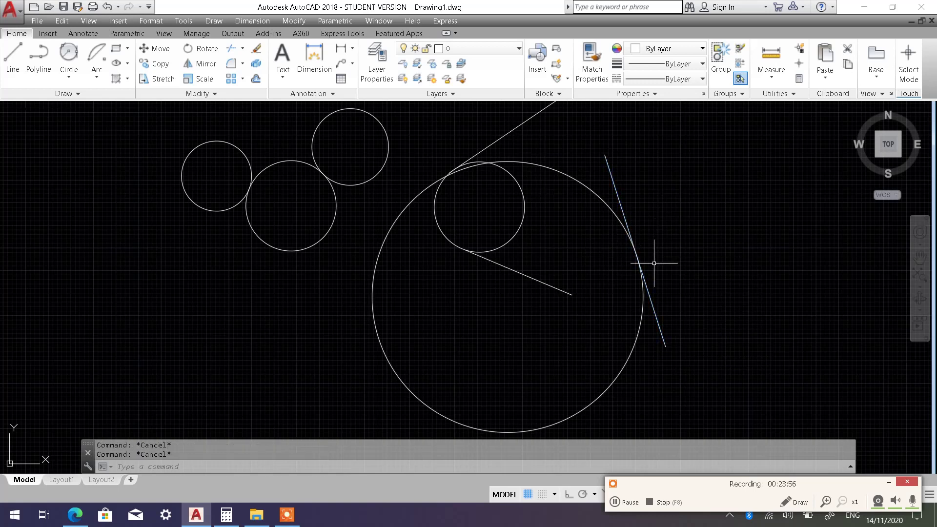
Step: Erase the radius-300 and radius-100 circles beside the lines
scroll(638, 270, "down", 2)
left_click(618, 348)
left_click(609, 340)
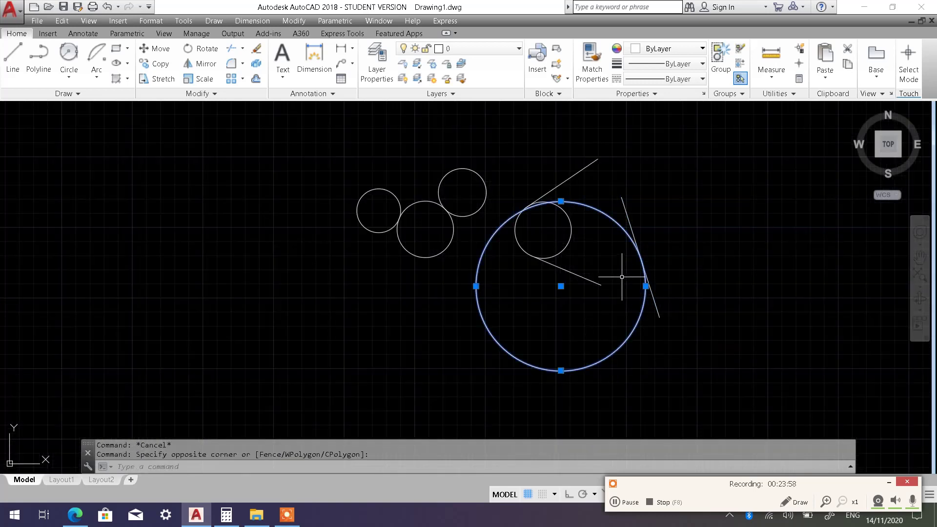
key("Delete")
left_click(580, 234)
left_click(547, 239)
key("Delete")
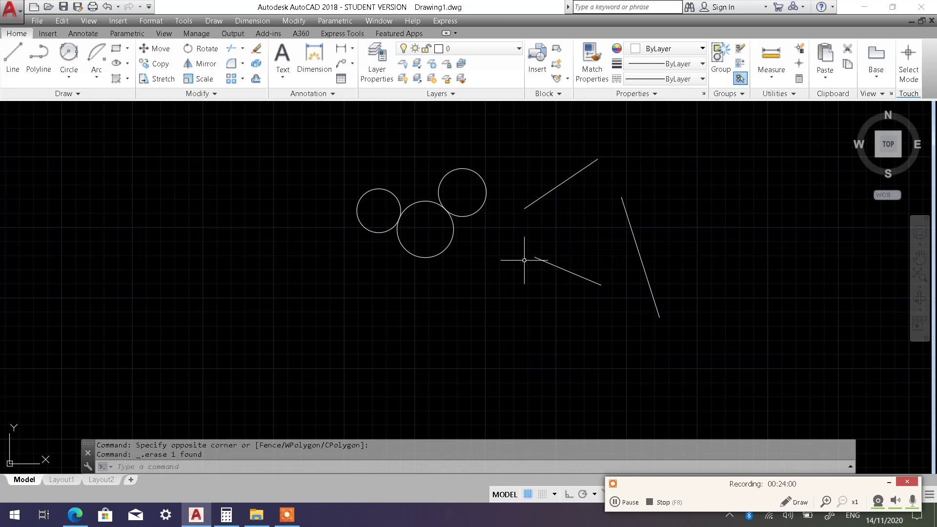
Step: Move the third circle down so it sits below and between the other two
scroll(455, 255, "up", 2)
middle_click_drag(443, 247, 400, 262)
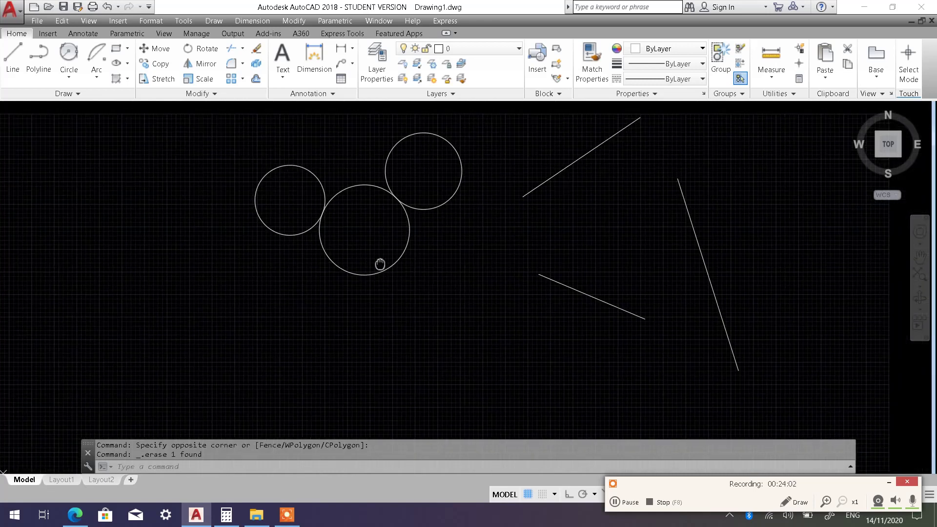
left_click(161, 53)
key("Escape")
left_click(155, 51)
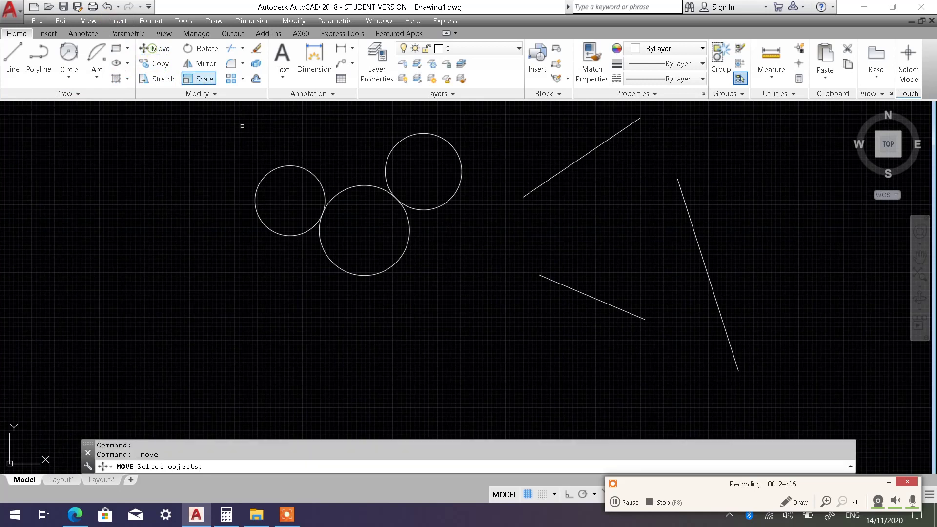
left_click(383, 272)
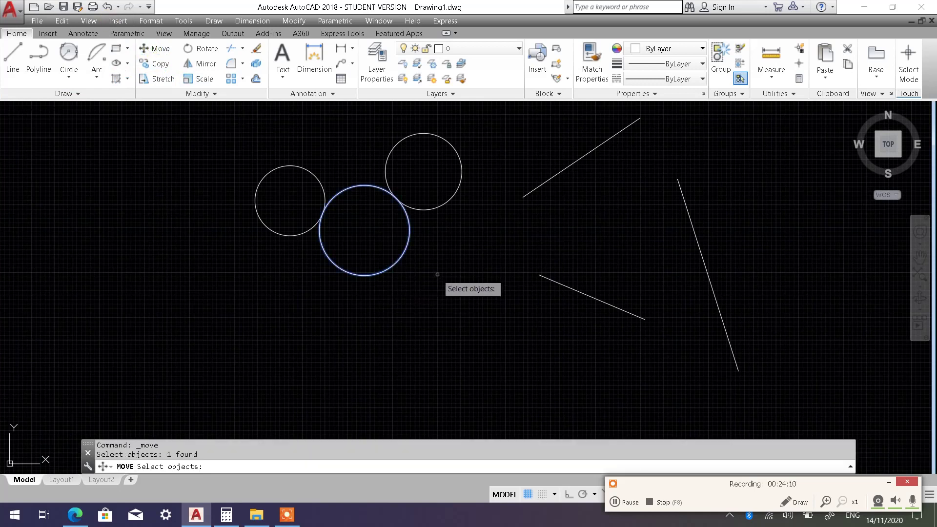
key("Return")
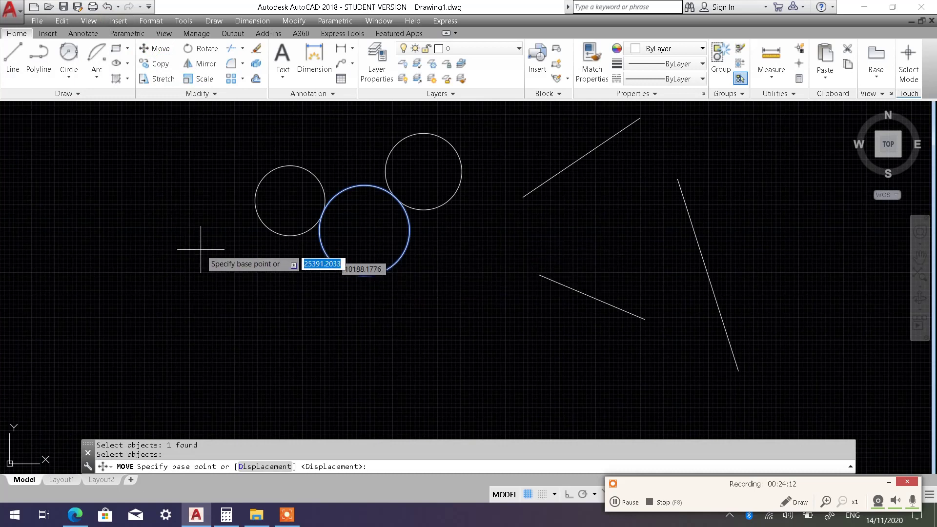
left_click(207, 192)
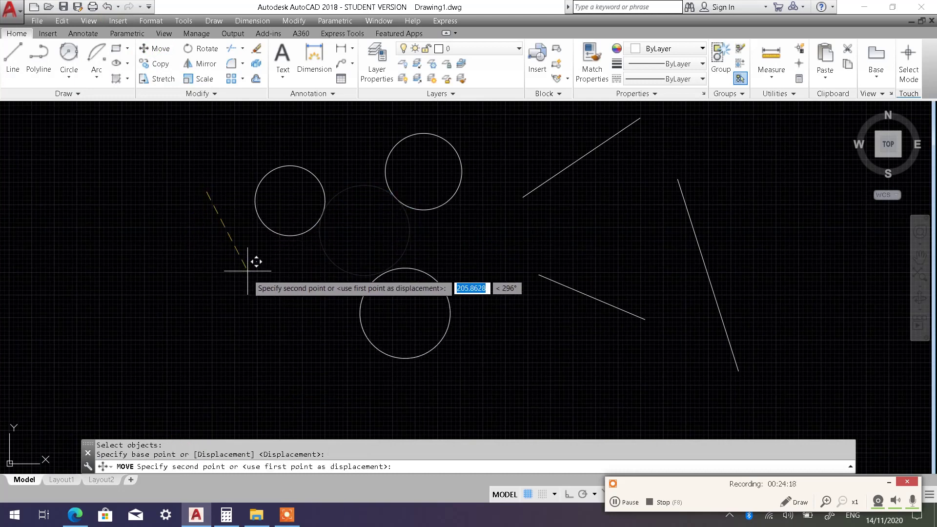
left_click(230, 271)
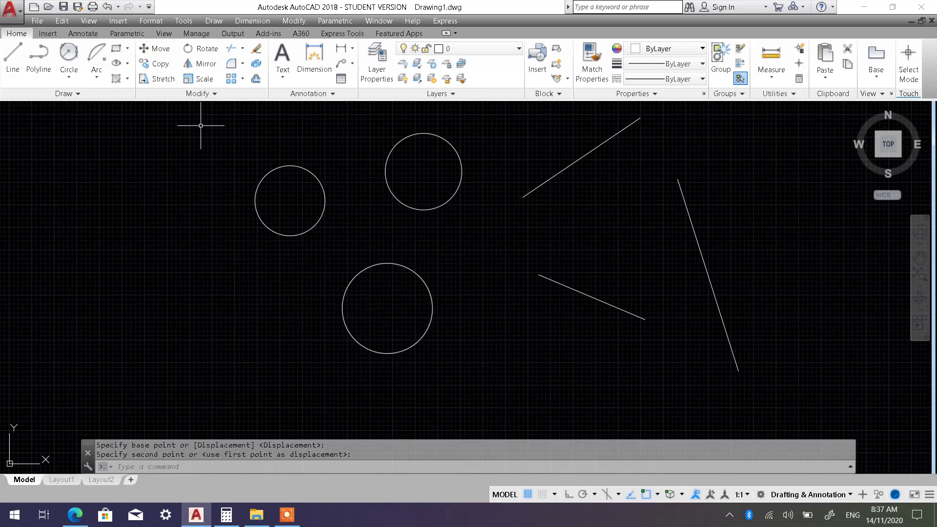
left_click(68, 78)
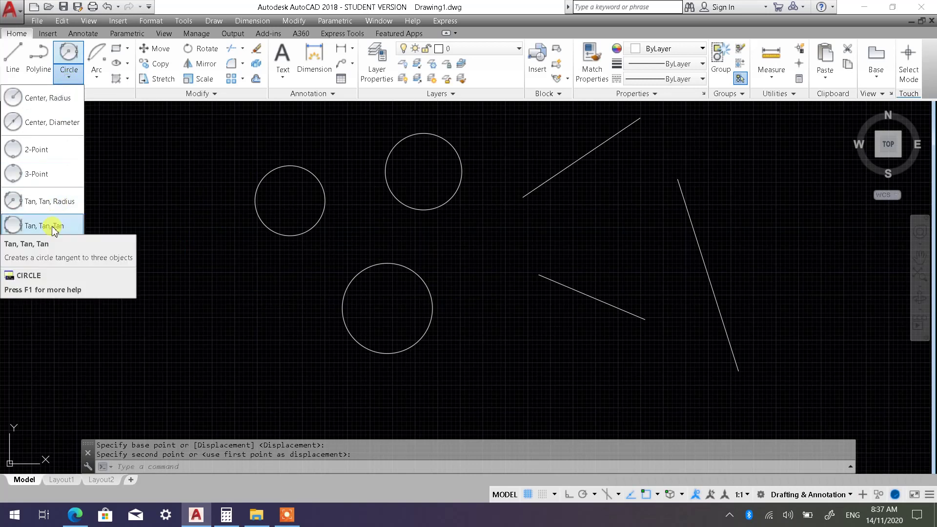
Step: Draw a Tan, Tan, Tan circle in the gap touching the left, bottom and top circles
left_click(53, 226)
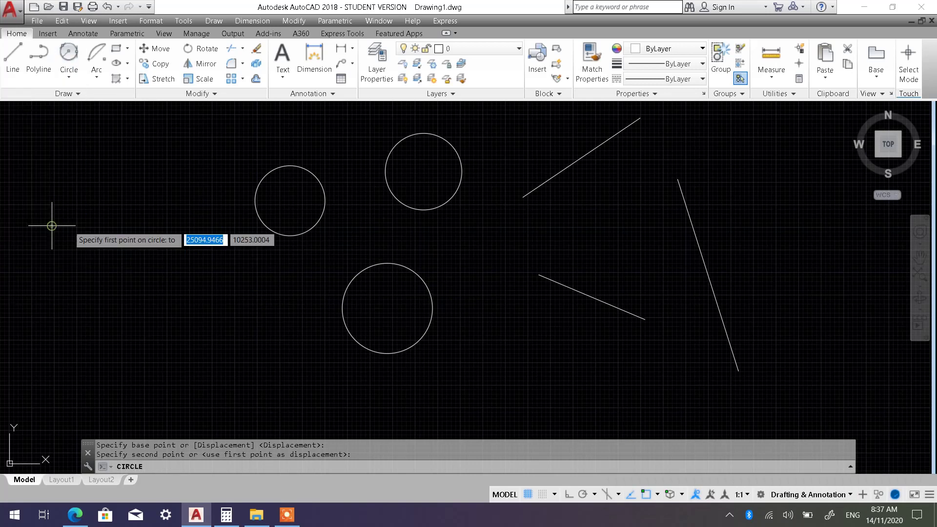
left_click(324, 206)
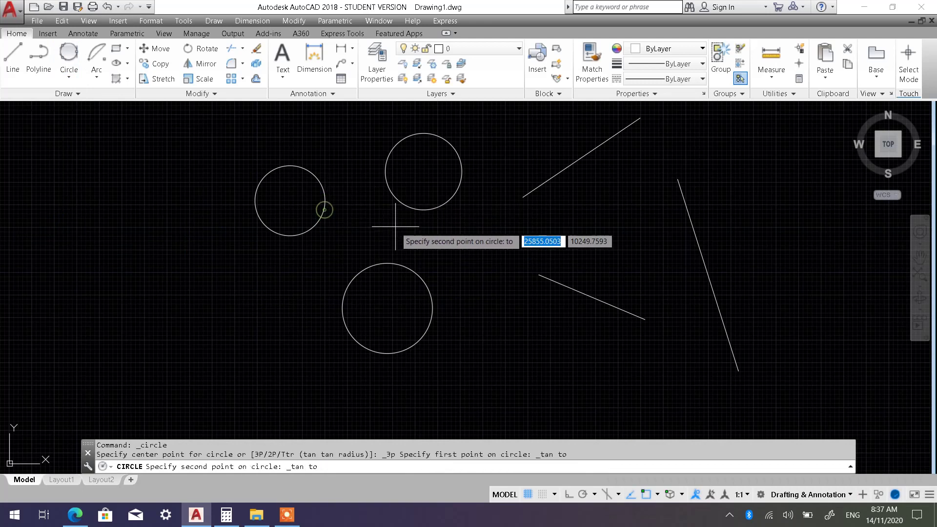
left_click(382, 263)
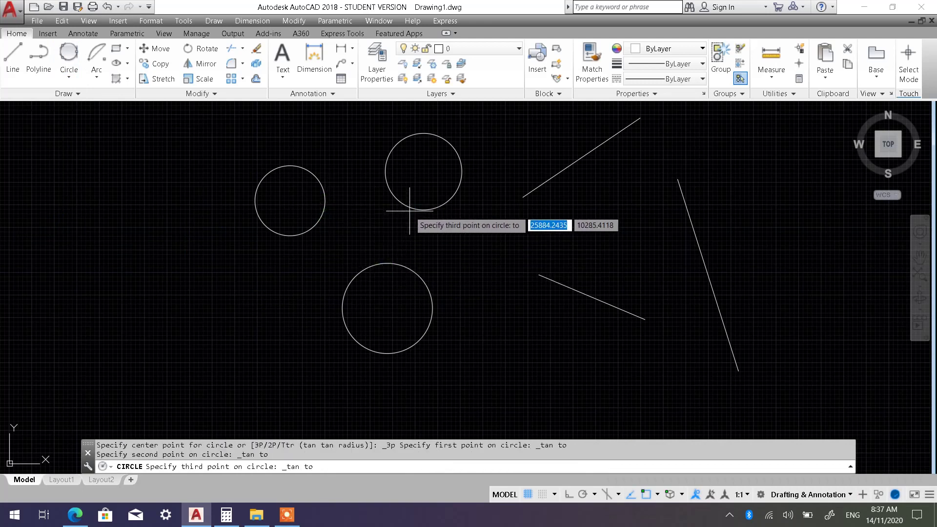
left_click(408, 214)
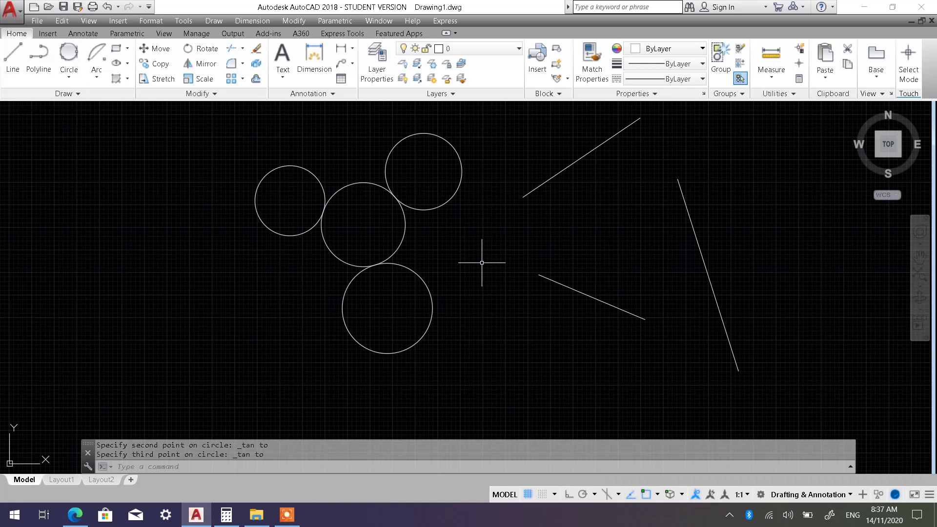
middle_click_drag(475, 259, 457, 291)
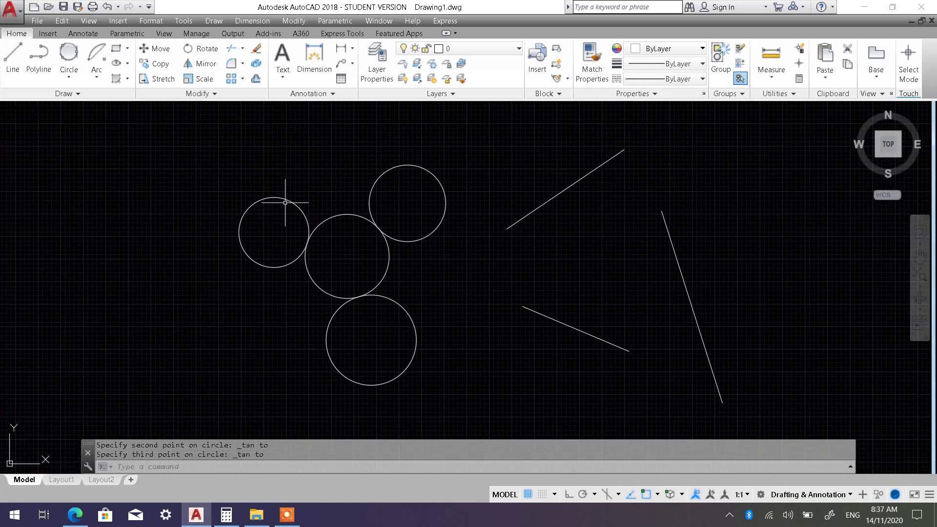
Step: Draw a large Tan, Tan, Tan circle enclosing and touching all three outer circles
left_click(64, 77)
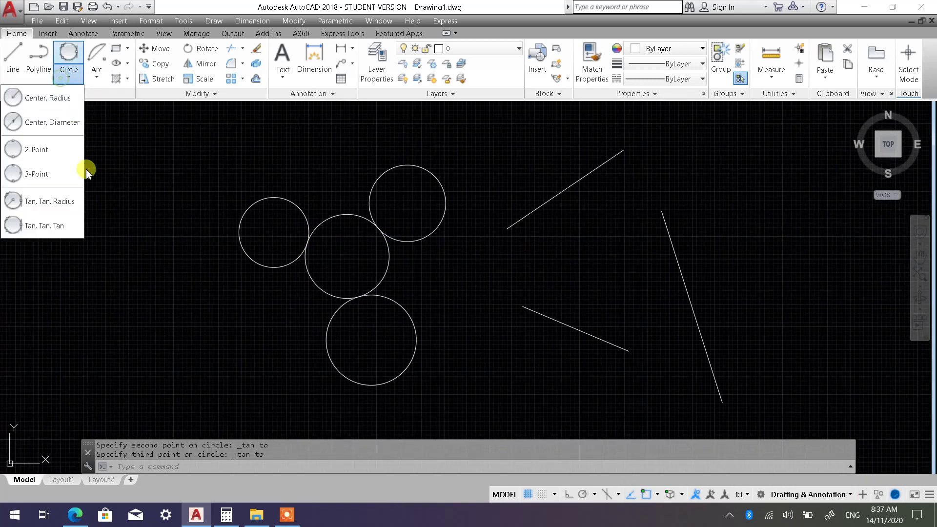
left_click(51, 227)
left_click(68, 78)
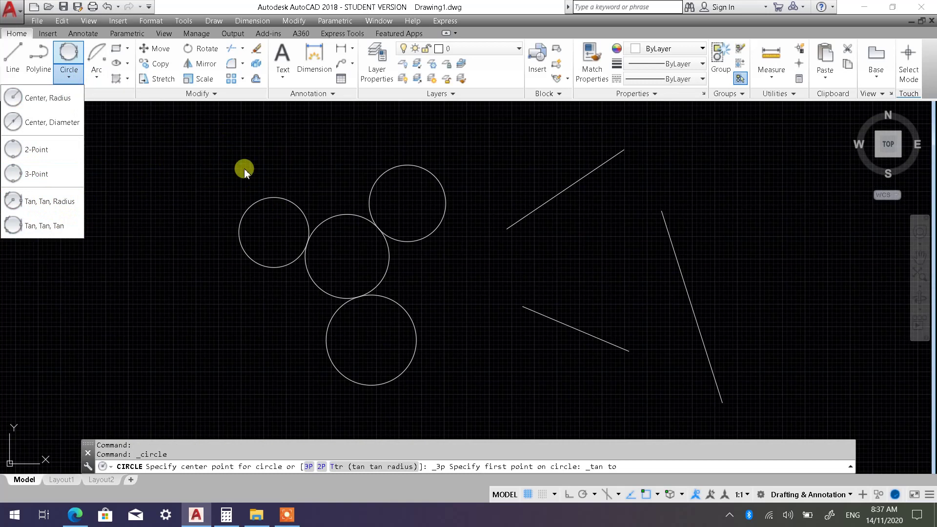
left_click(43, 225)
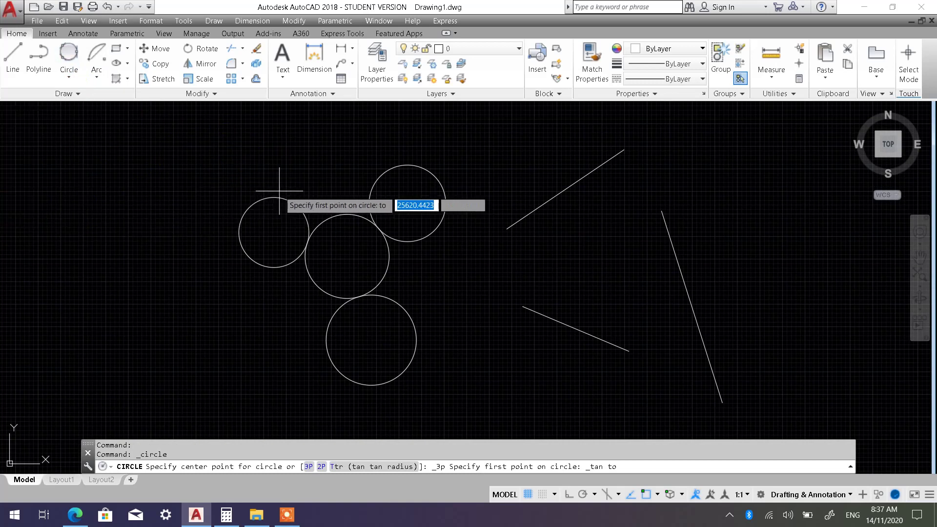
left_click(246, 195)
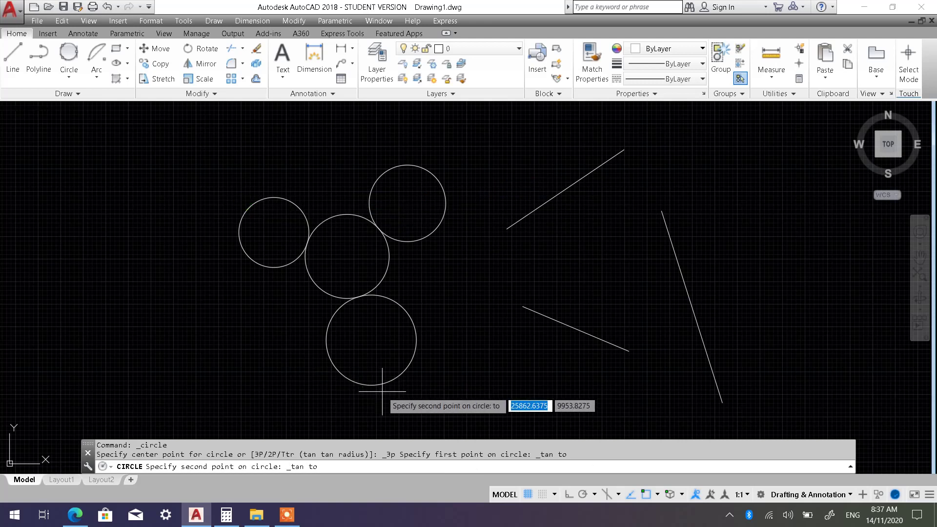
left_click(371, 385)
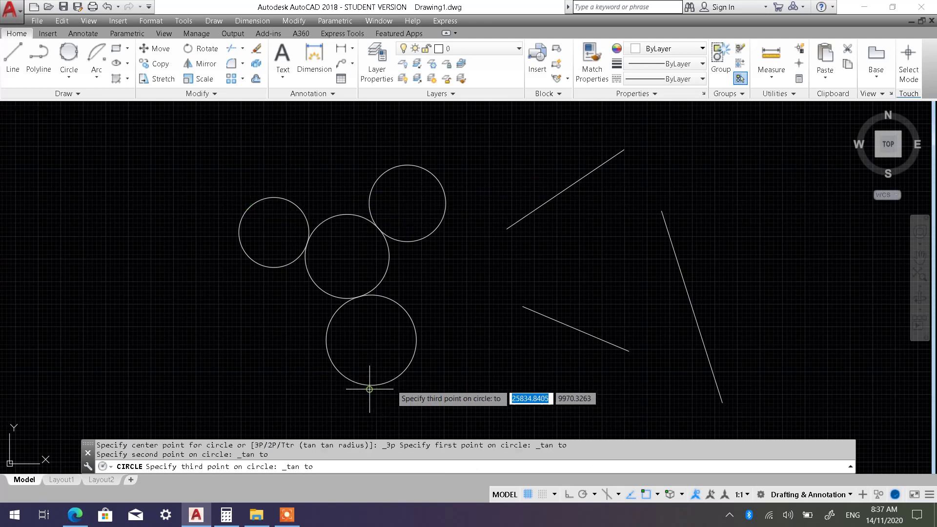
left_click(431, 166)
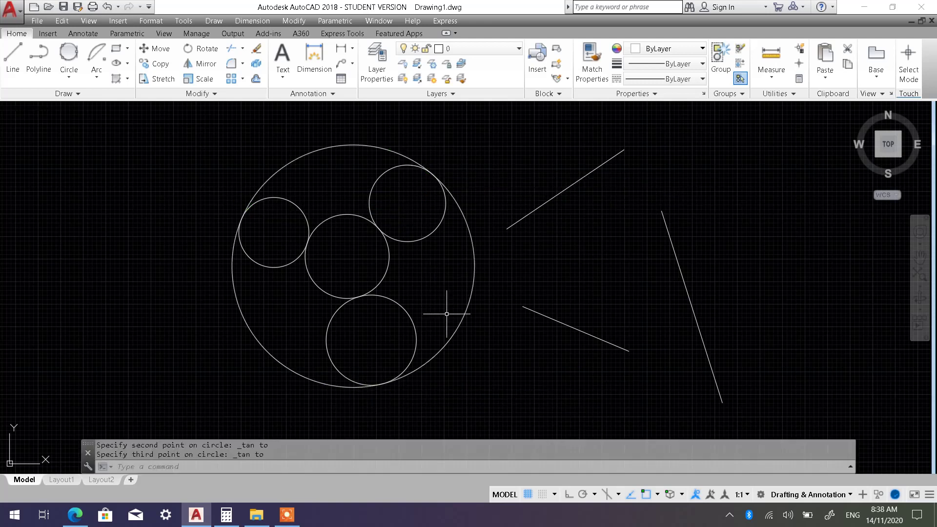
left_click(69, 77)
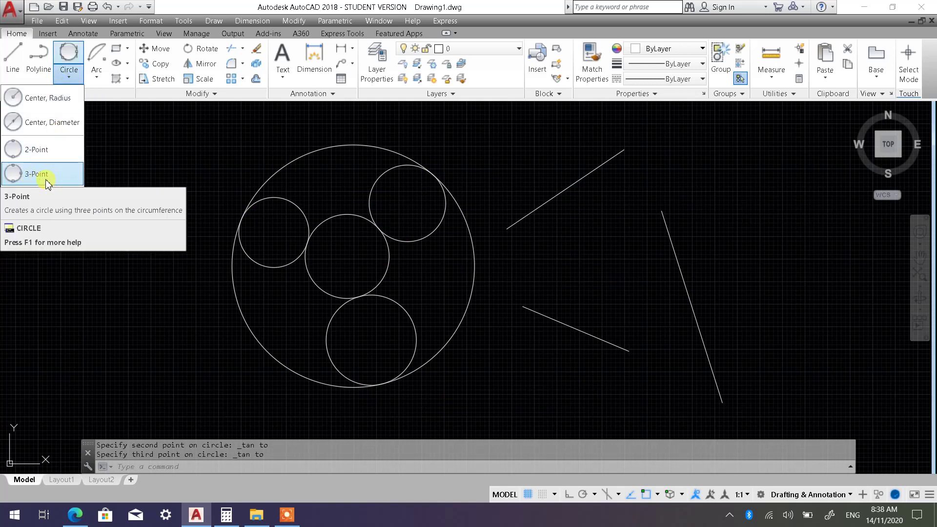
Step: Draw a Tan, Tan, Tan circle inscribed between the upper, right-hand and lower lines
left_click(47, 180)
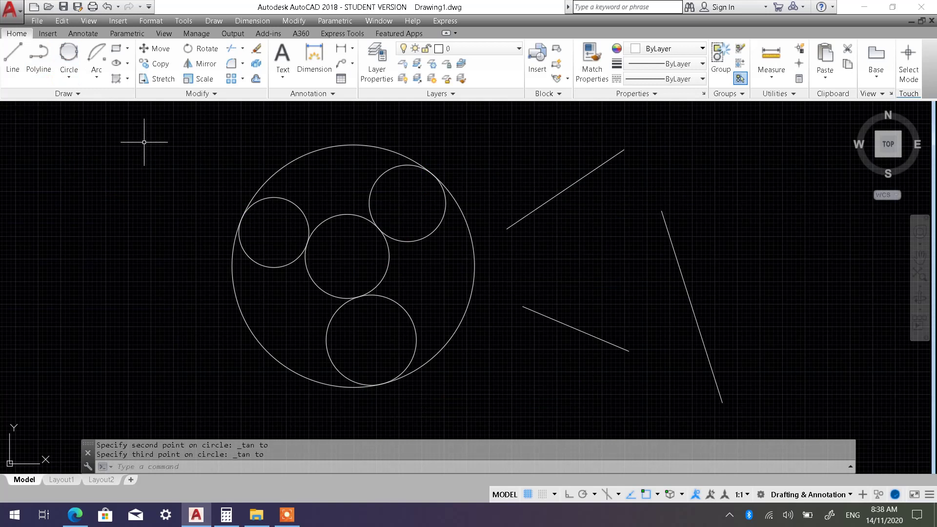
left_click(69, 76)
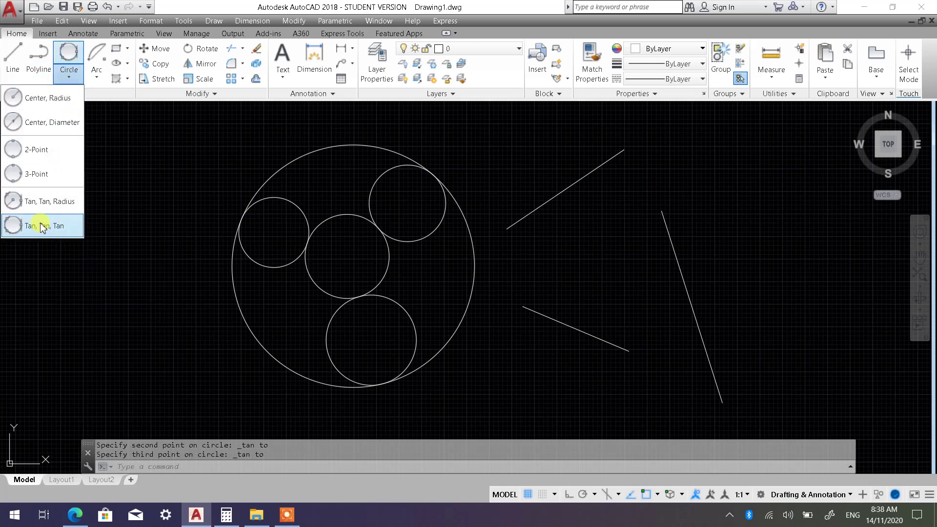
middle_click_drag(592, 272, 418, 265)
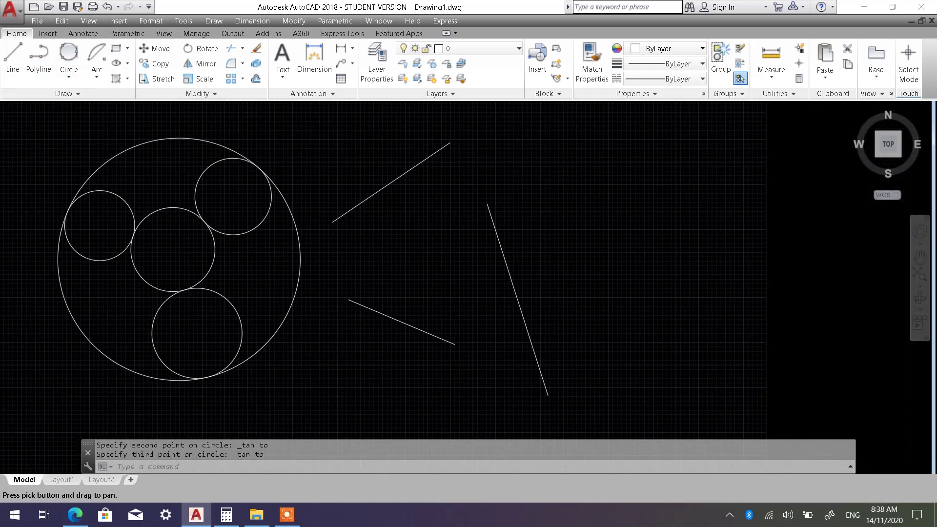
left_click(68, 77)
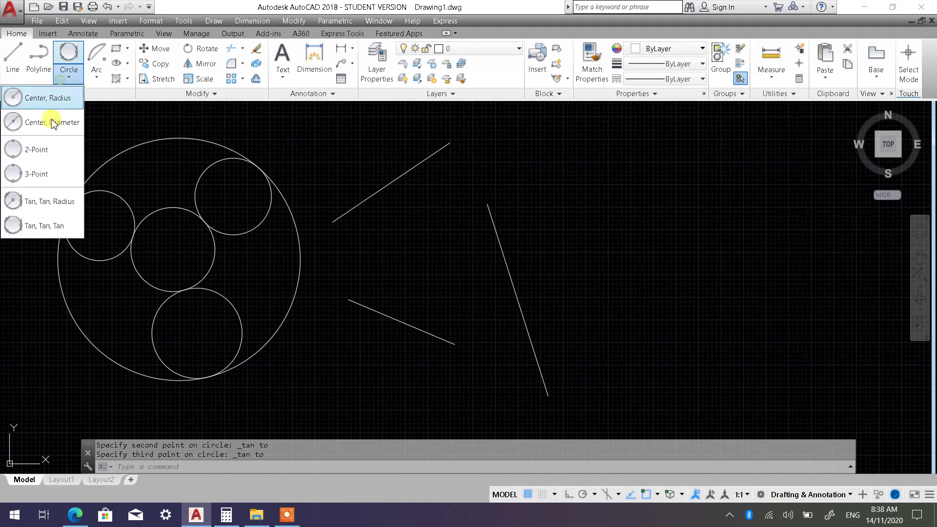
left_click(44, 225)
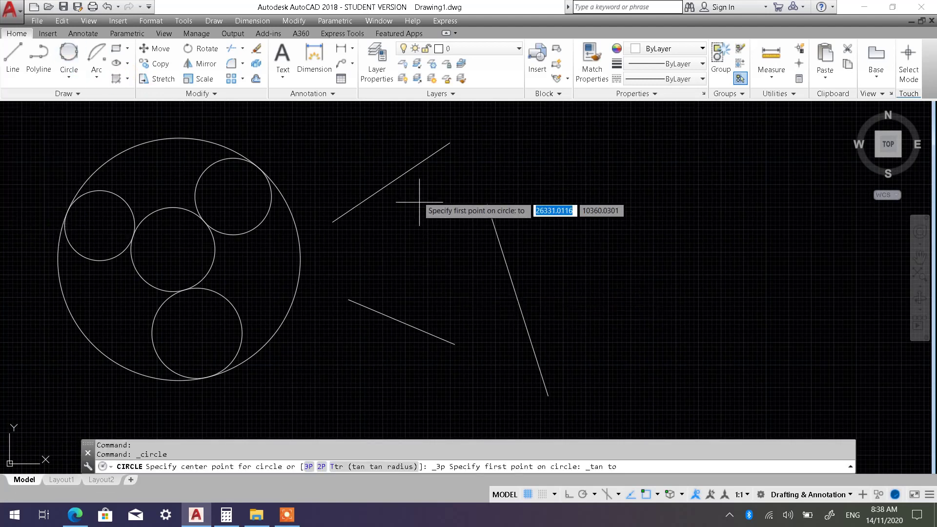
left_click(392, 180)
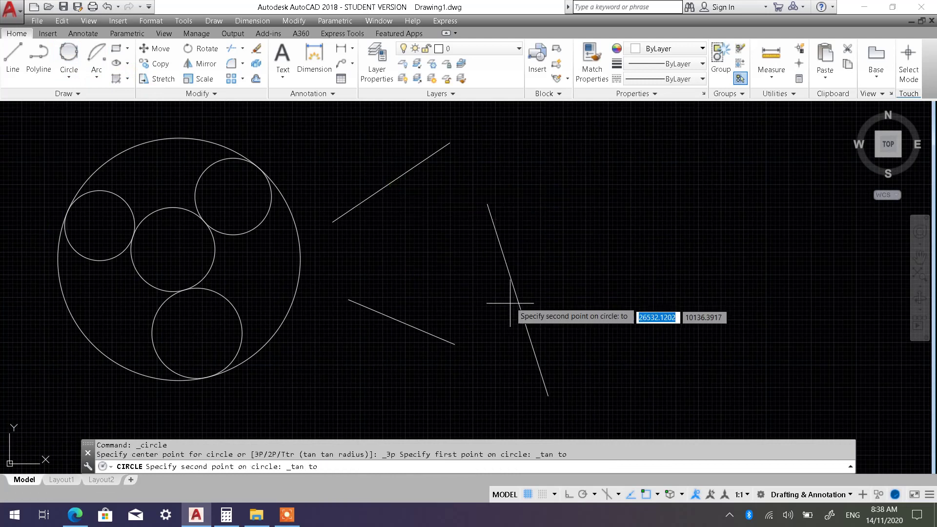
left_click(504, 264)
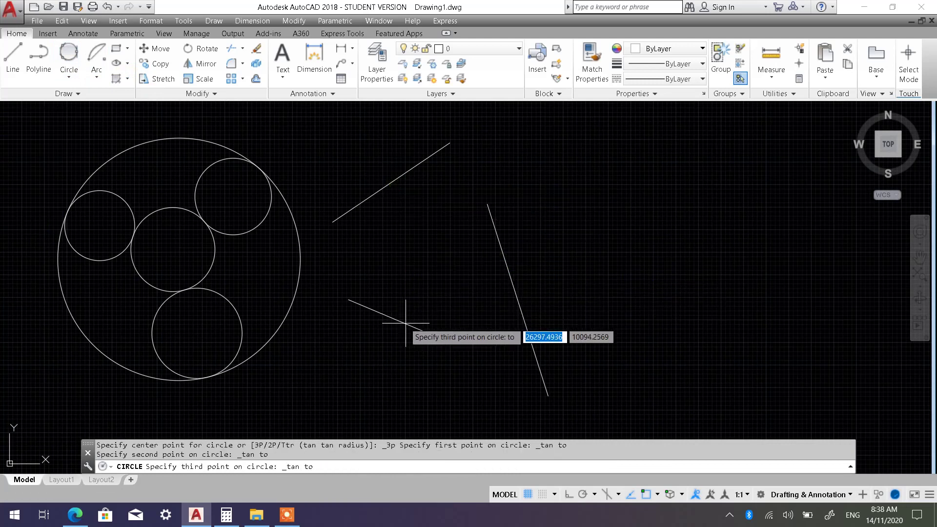
left_click(403, 322)
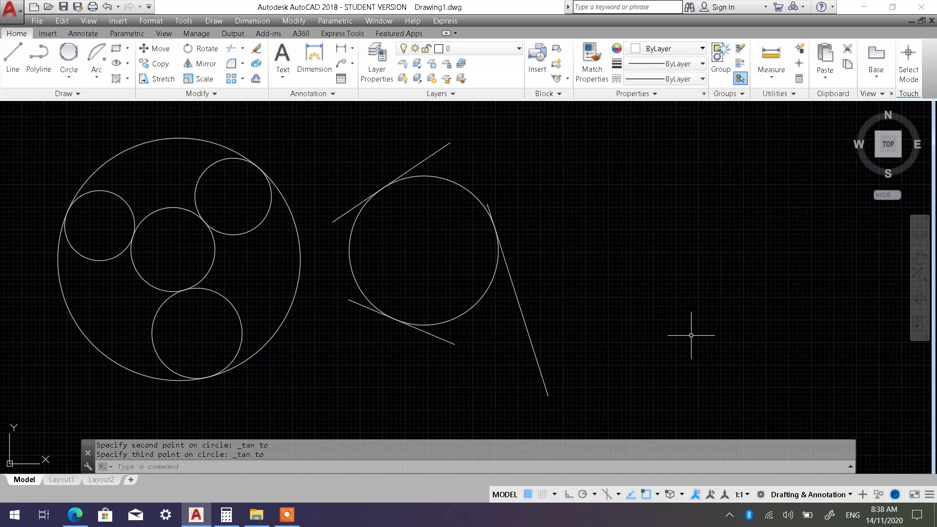
scroll(629, 316, "down", 2)
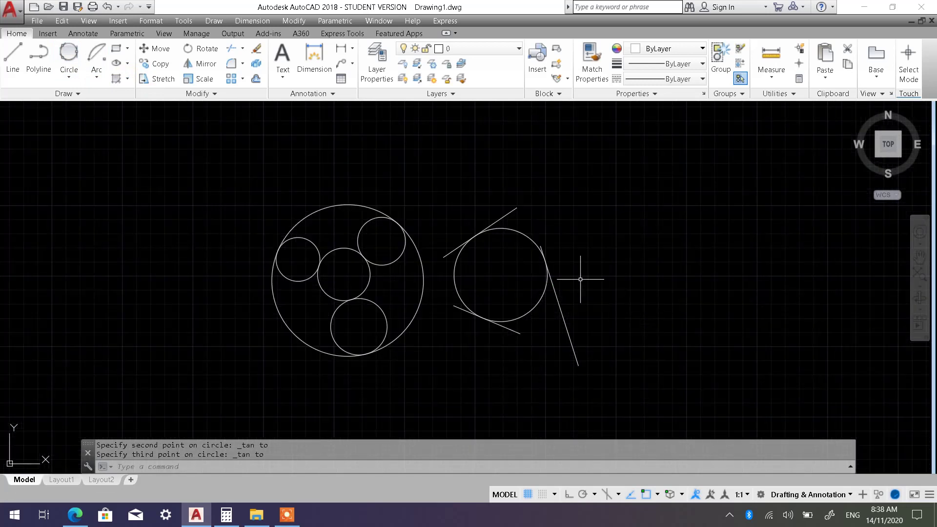
middle_click_drag(515, 270, 598, 279)
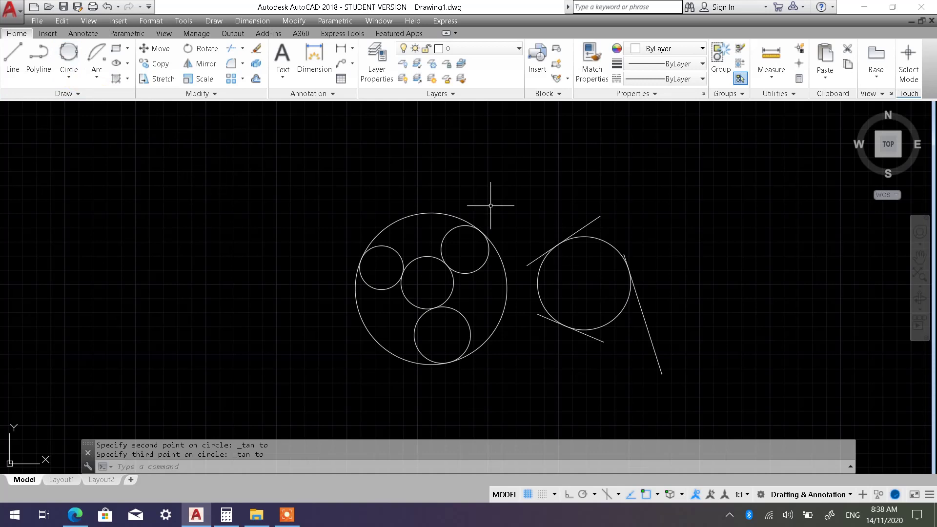
middle_click_drag(491, 206, 400, 205)
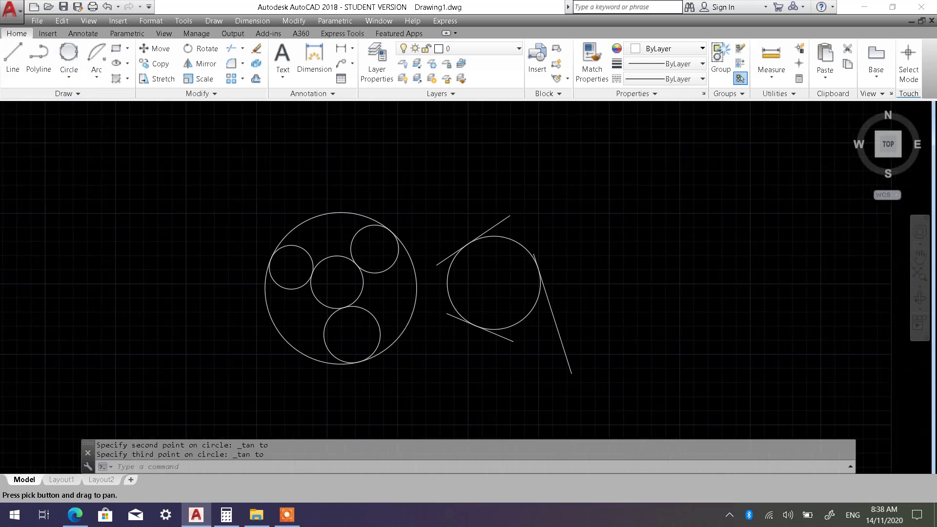
left_click(78, 78)
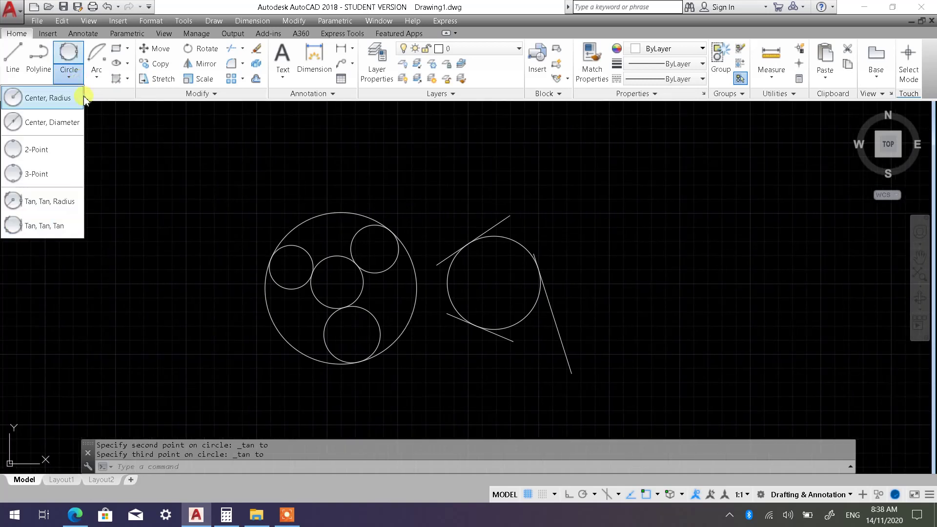
left_click(208, 176)
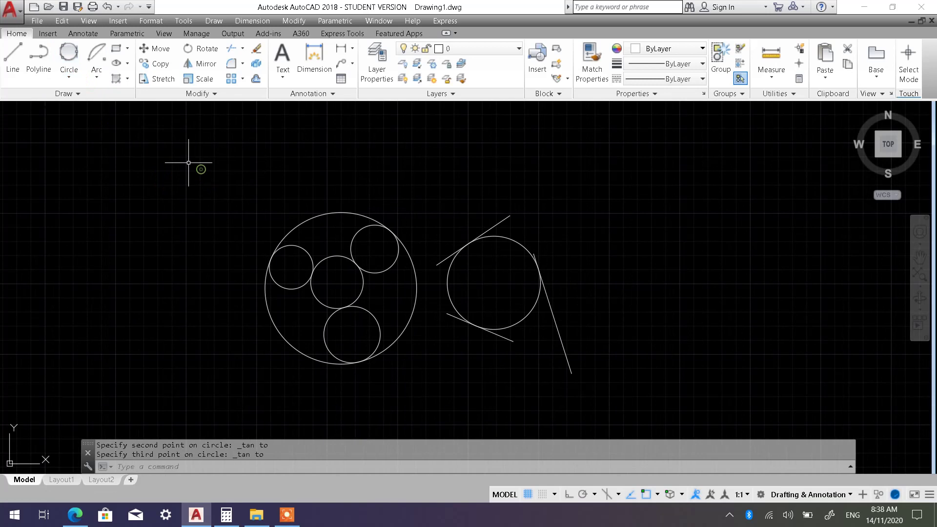
left_click(70, 82)
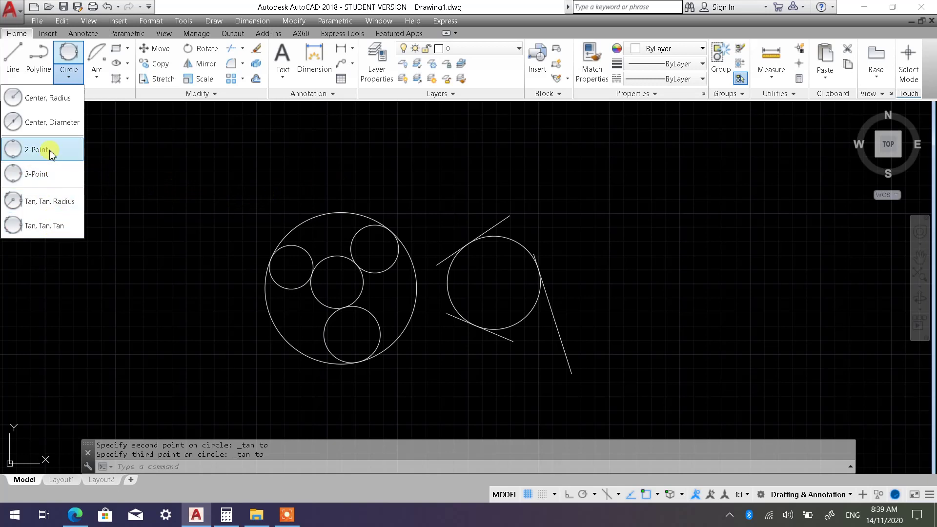
left_click(270, 200)
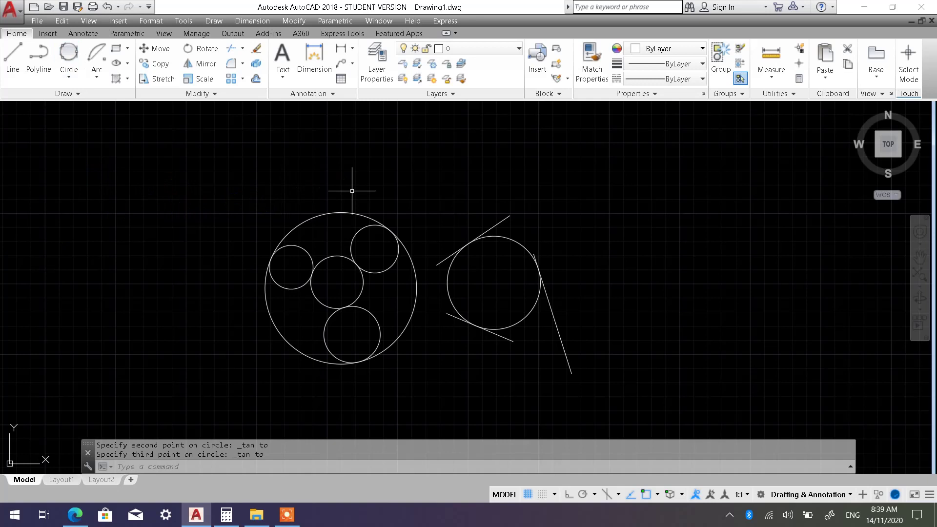